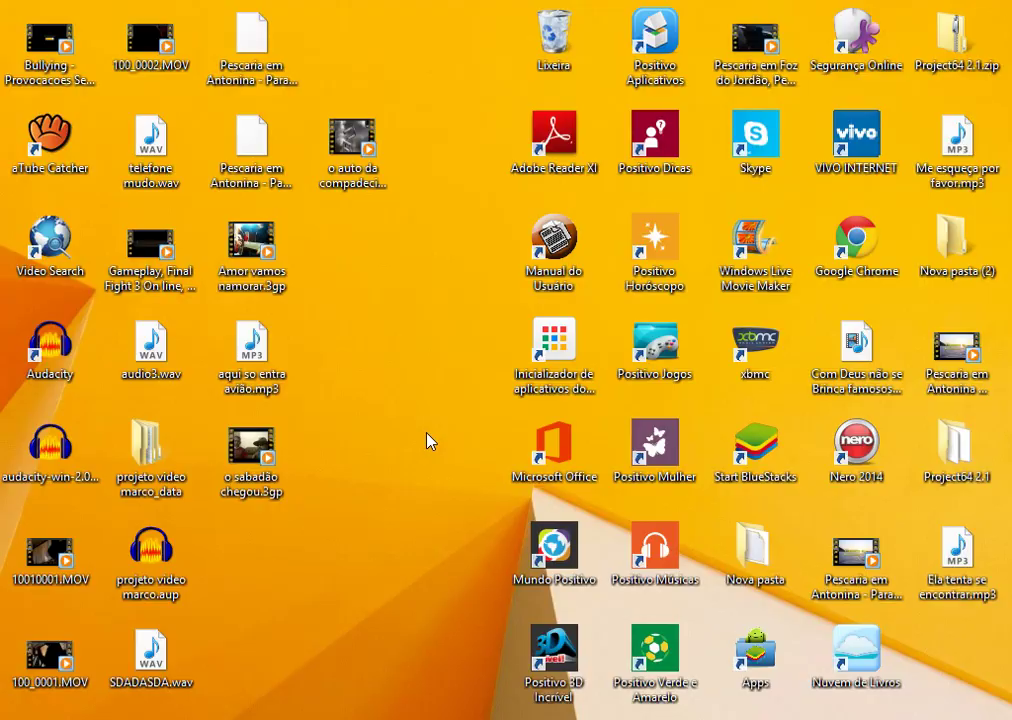
- Find Vegas Pro 10.0 (64-bit) among the installed programs and launch it
key(super)
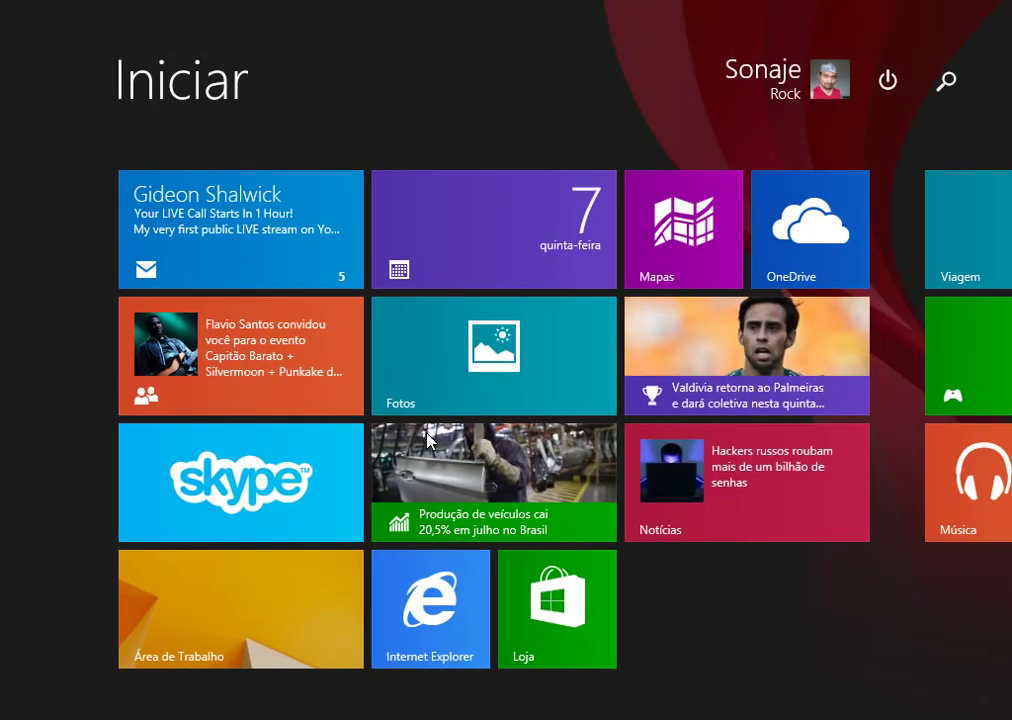
text(v)
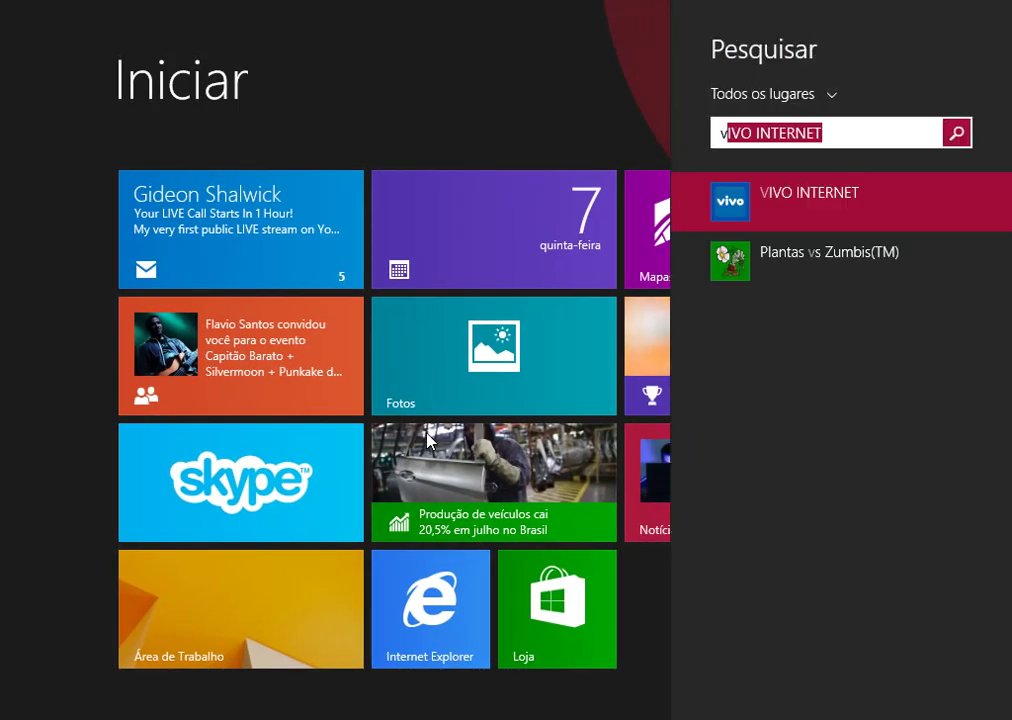
text(eg)
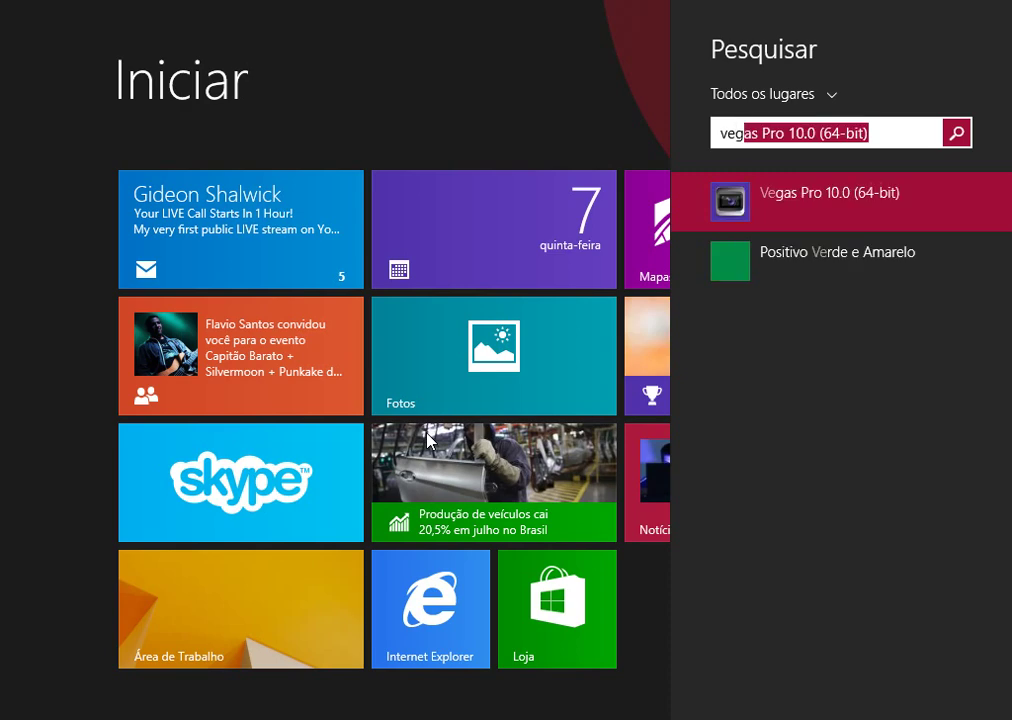
text(as)
key(Return)
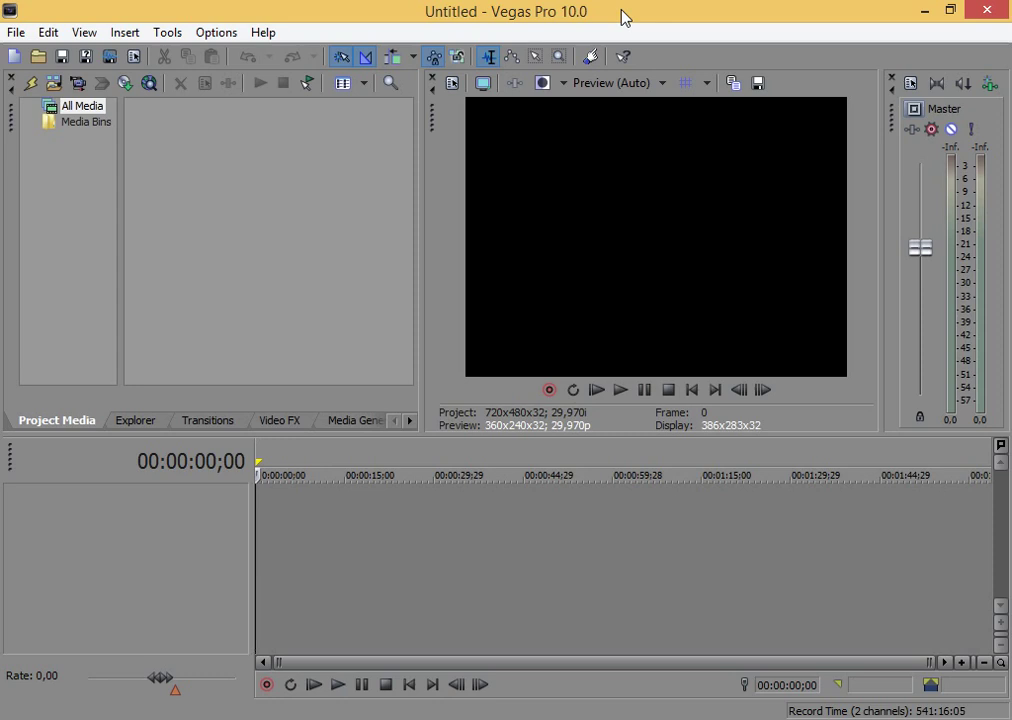
- Dock Vegas Pro to half the screen, add the desktop video "Pescaria em Antonina - Parana - Copia.wmv" to the timeline and dismiss the proxy message
key(super+Right)
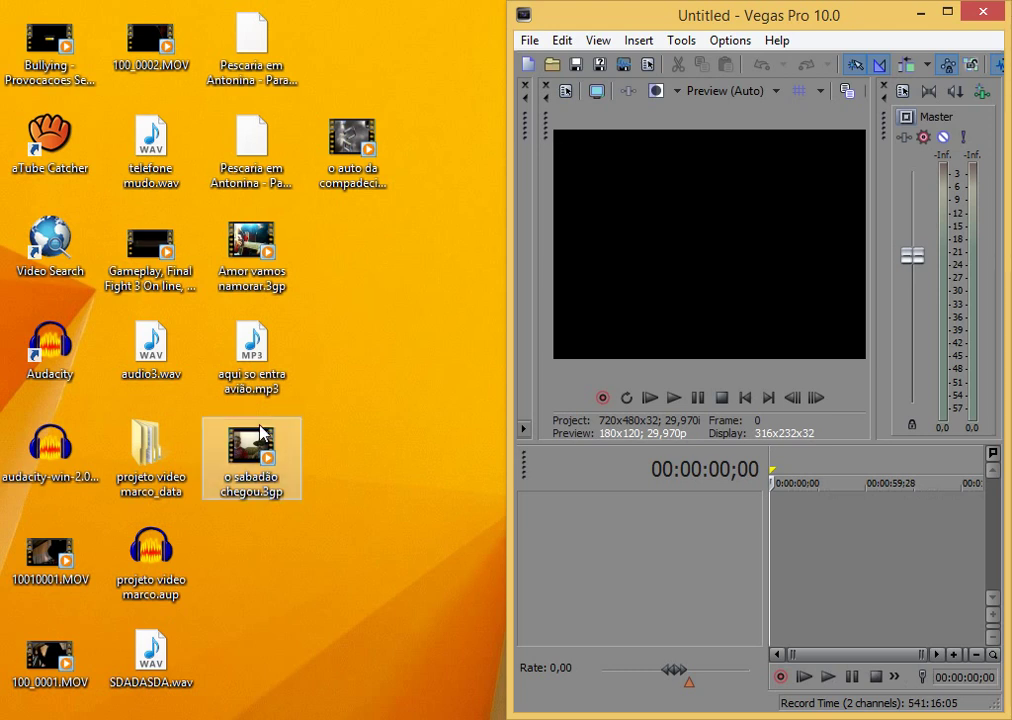
drag(773, 20, 4, 8)
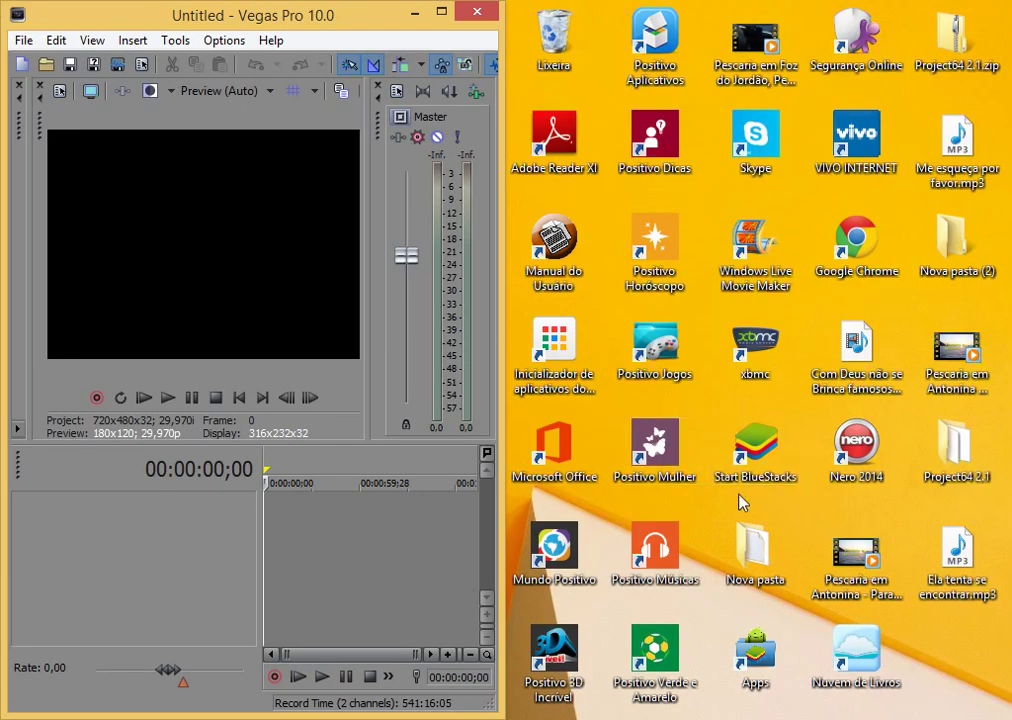
click(857, 557)
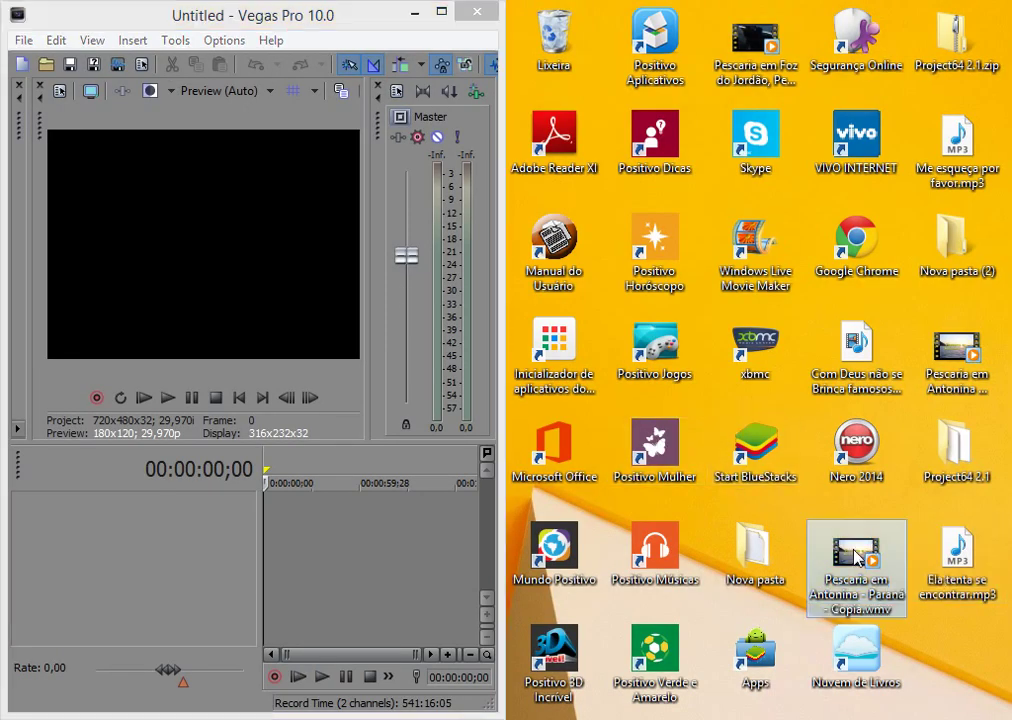
drag(857, 557, 318, 546)
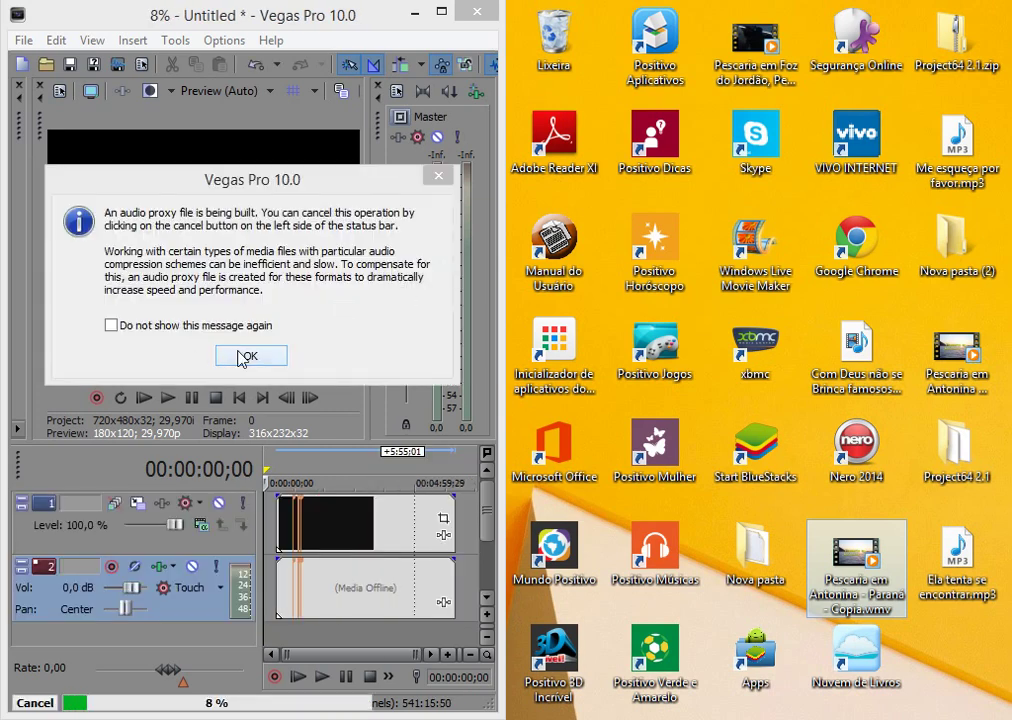
click(246, 356)
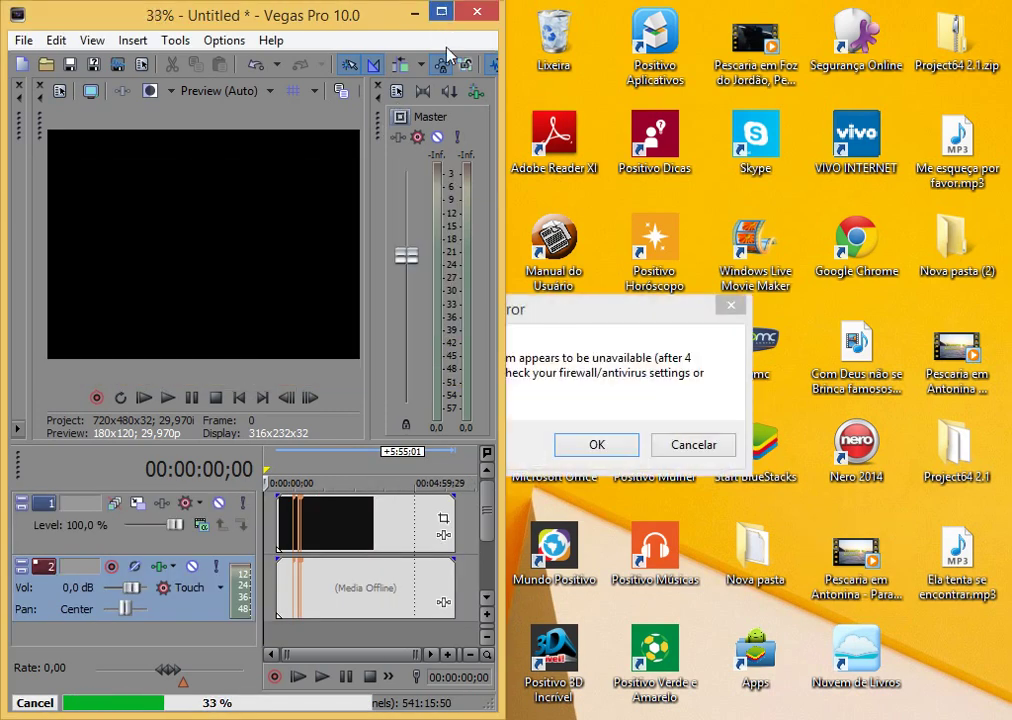
- Dismiss the remote host error and maximize the Vegas Pro window
click(630, 337)
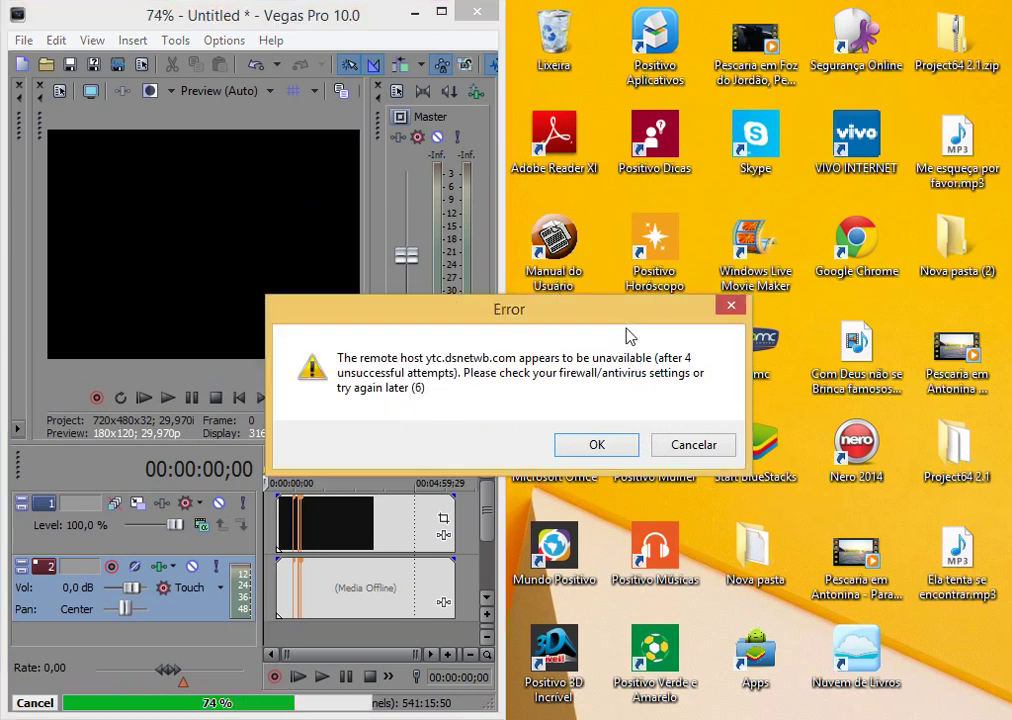
click(597, 446)
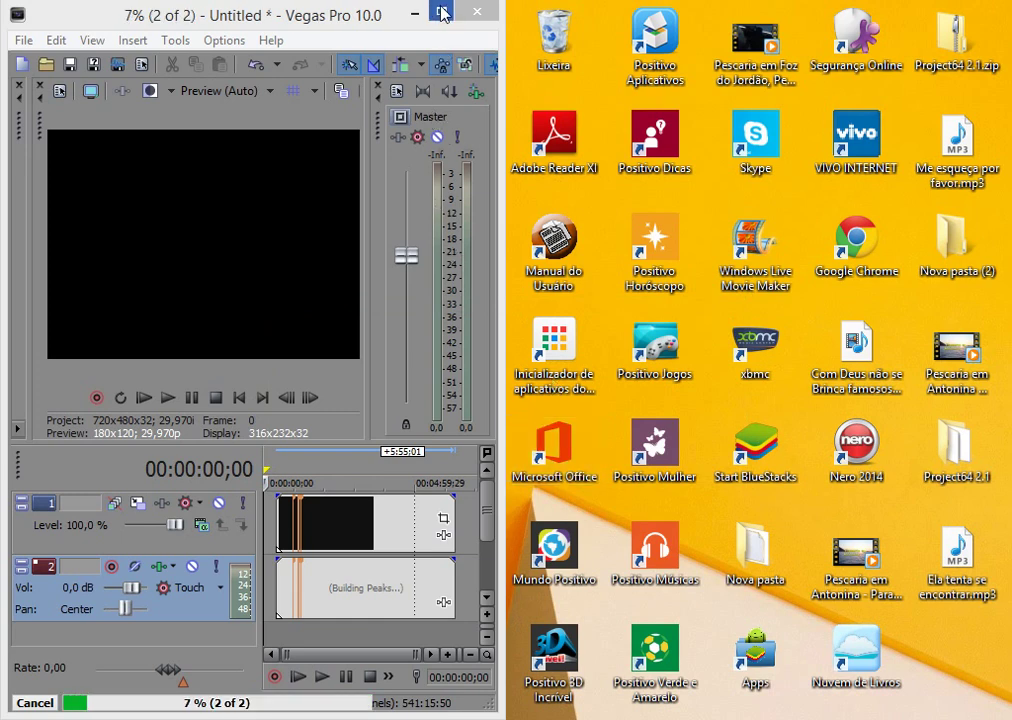
click(443, 12)
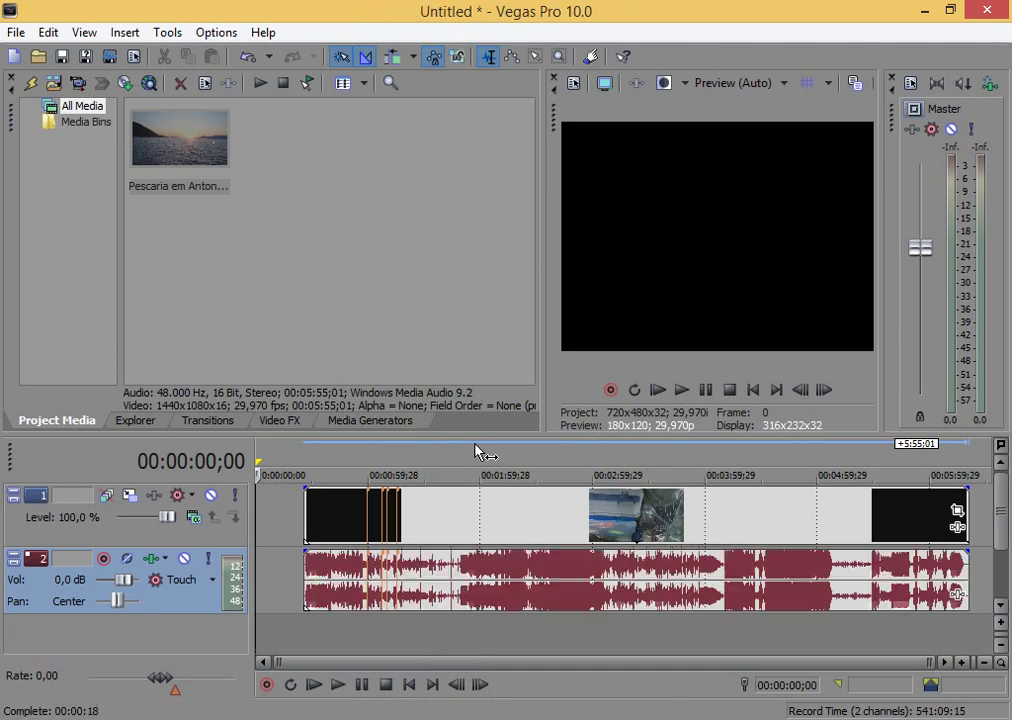
- Play the clip from its start, widen the video preview and trim the clip's start to 00:00:40;00
click(306, 462)
key(space)
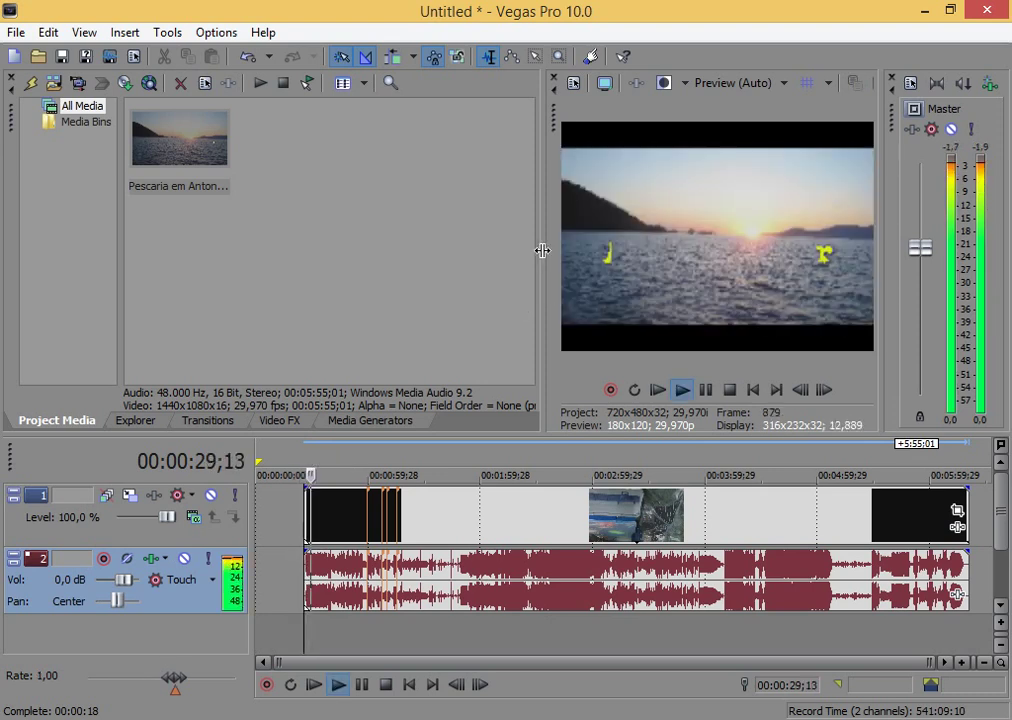
drag(542, 251, 366, 250)
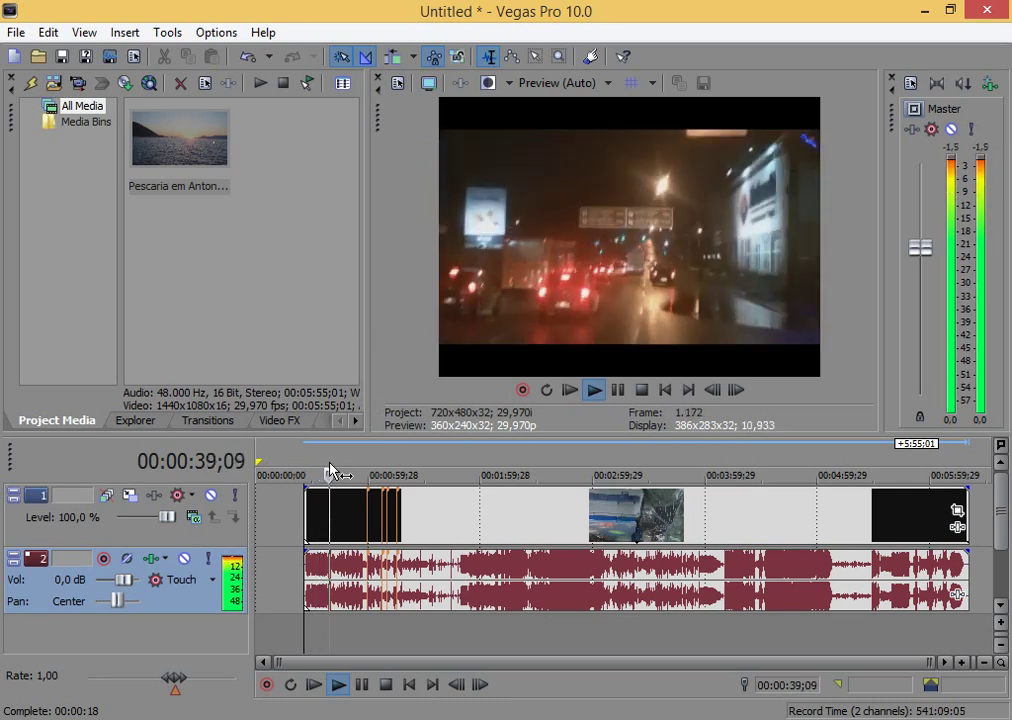
key(Return)
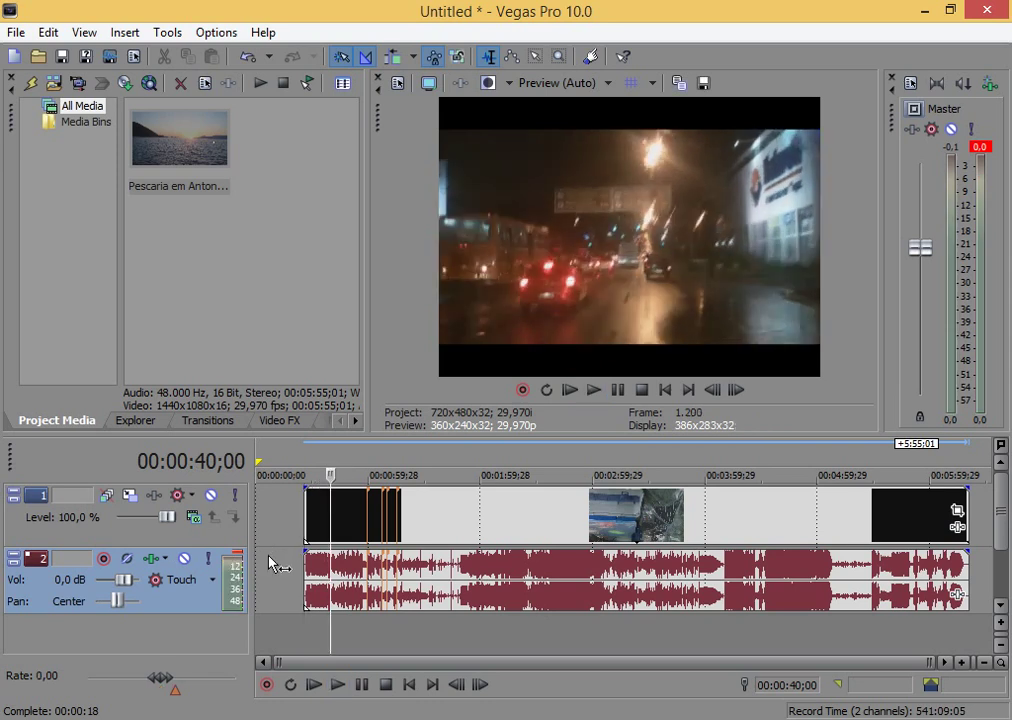
drag(309, 526, 337, 517)
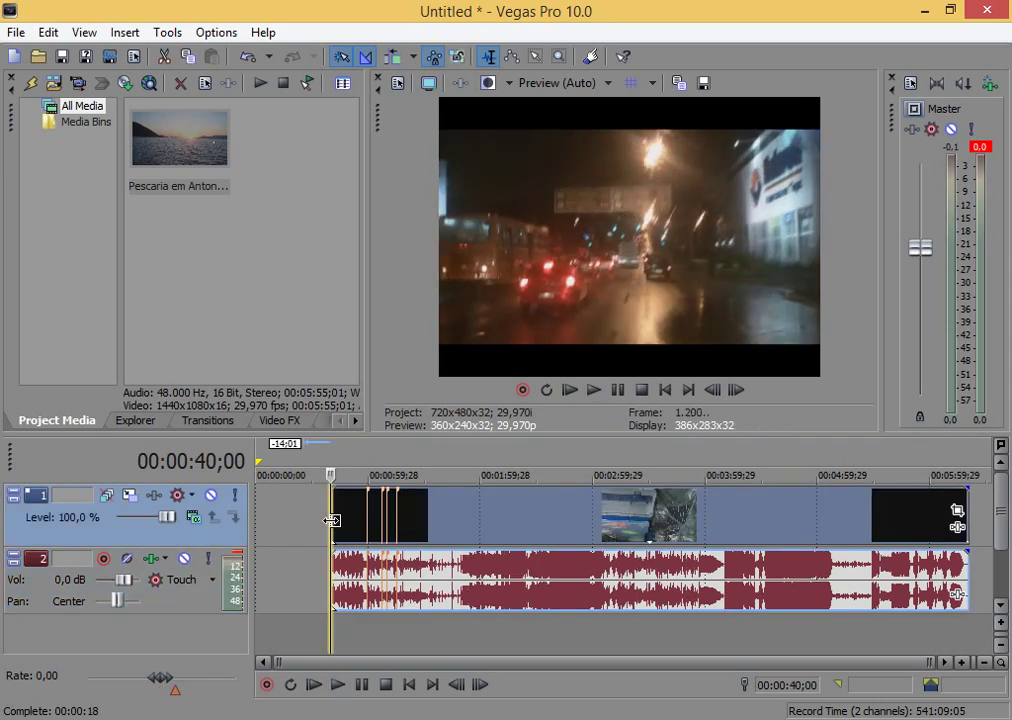
- Split the clip at 00:00:57;12 and delete the part after the cut
click(362, 466)
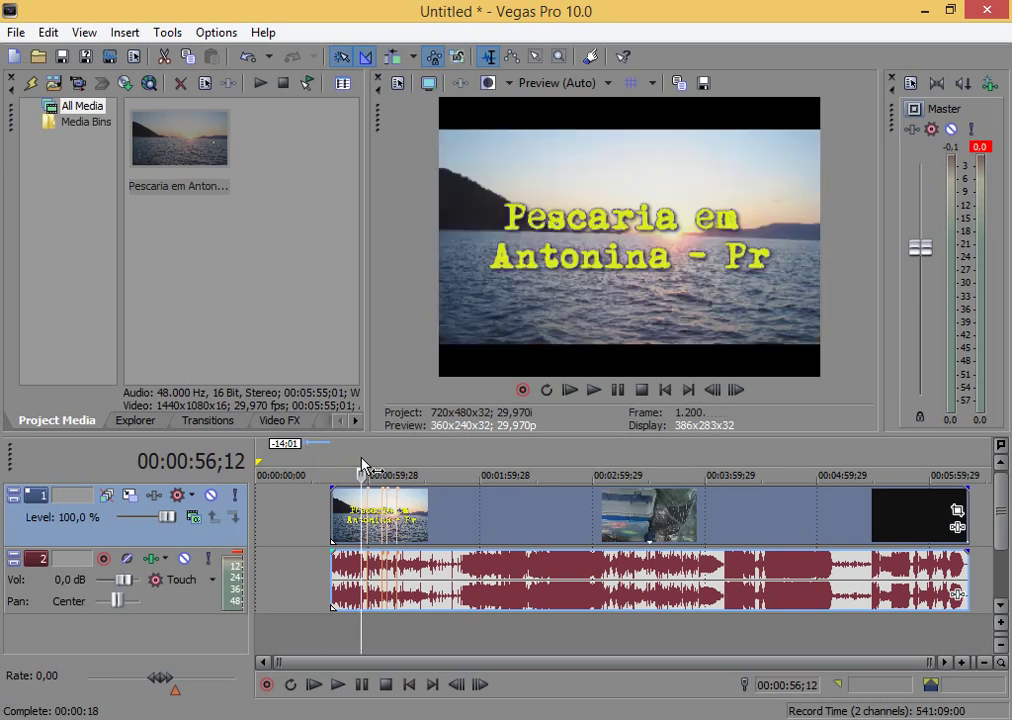
key(space)
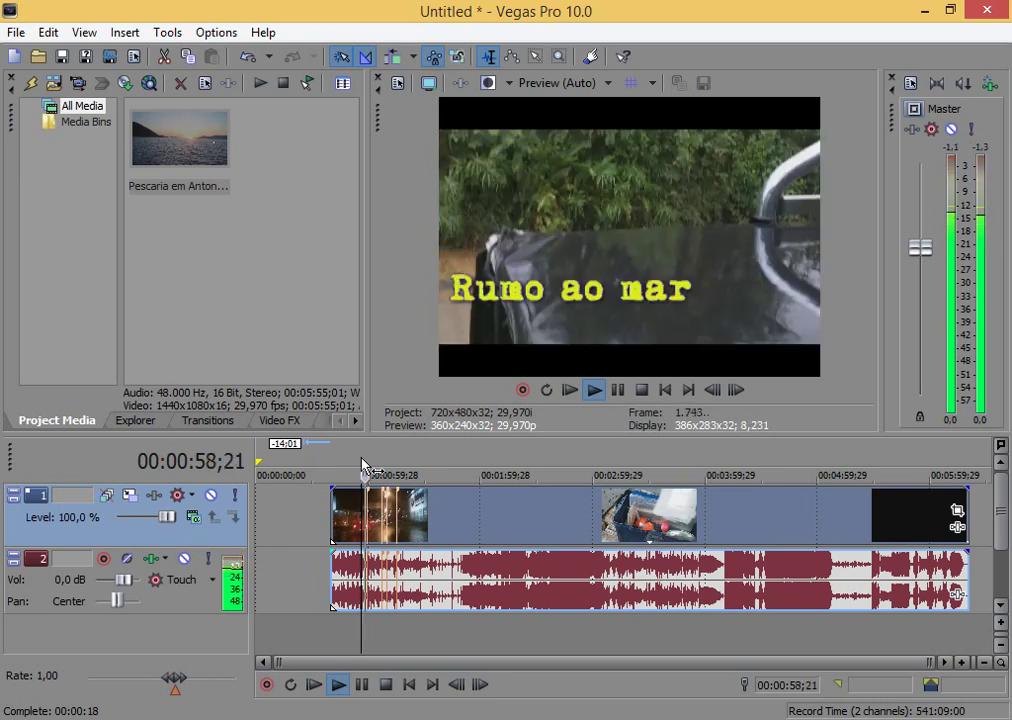
key(space)
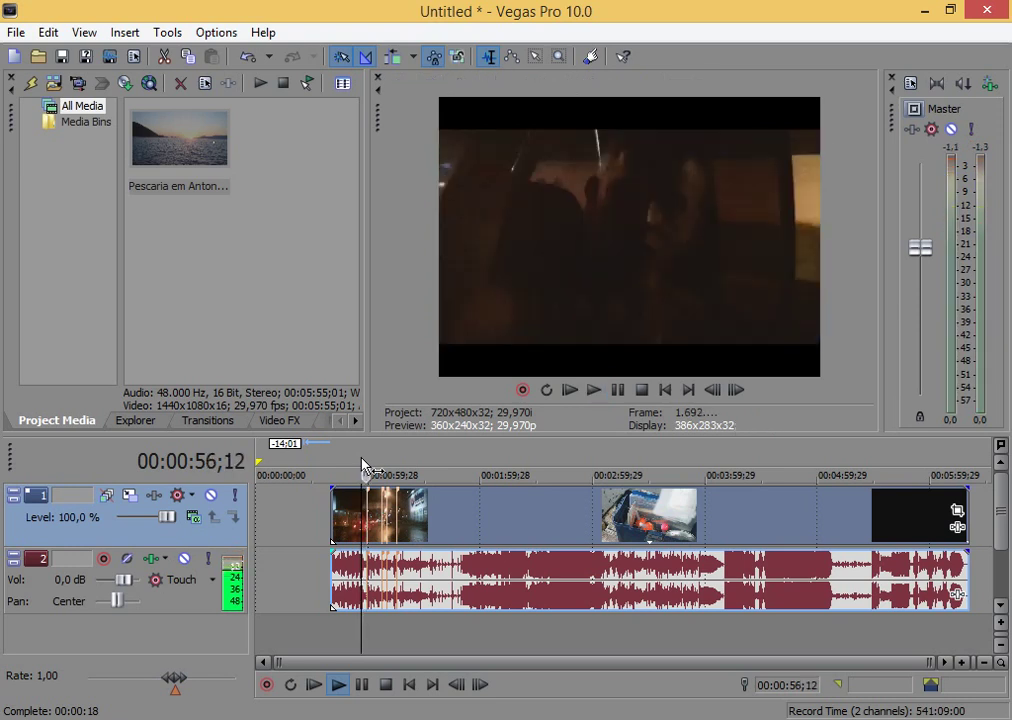
key(Left)
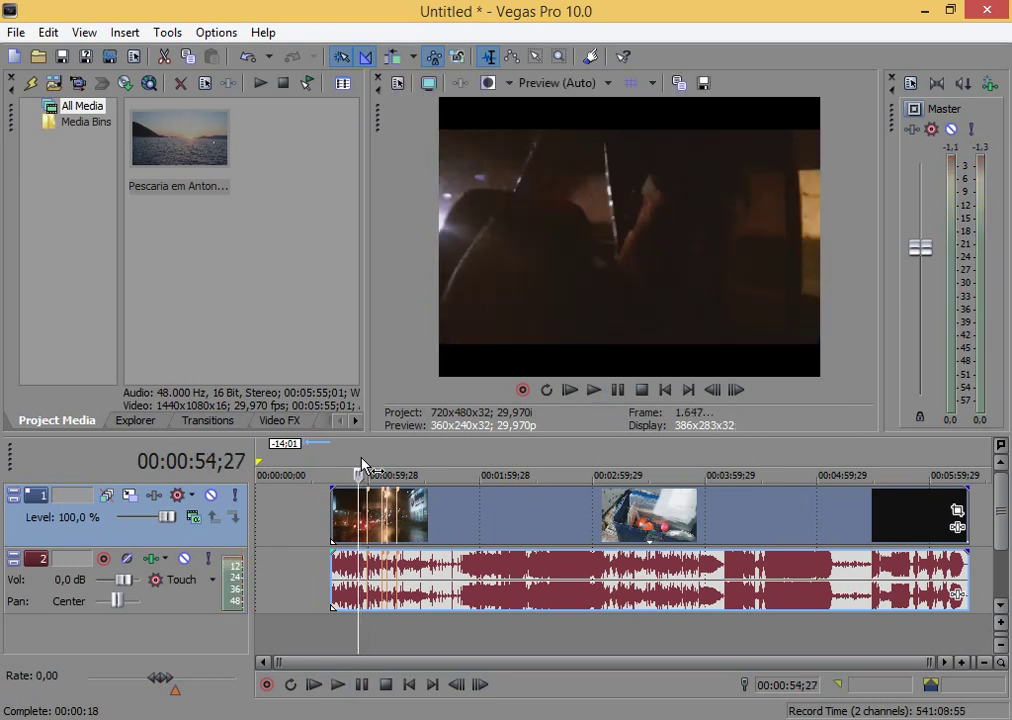
key(Right)
key(Right)
key(Right)
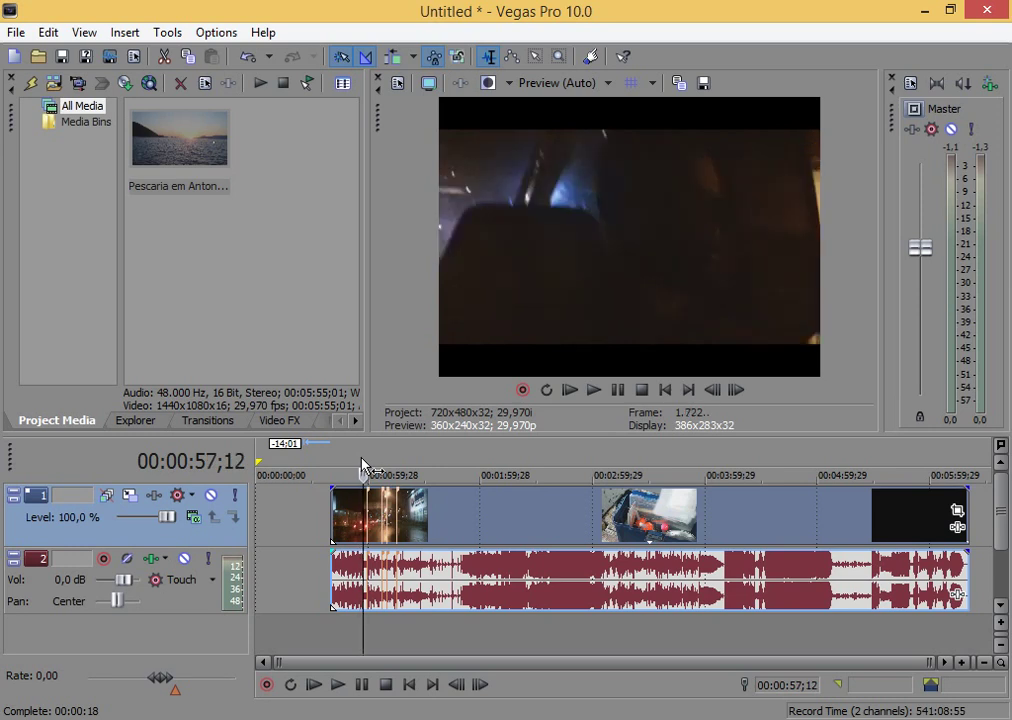
key(s)
click(496, 511)
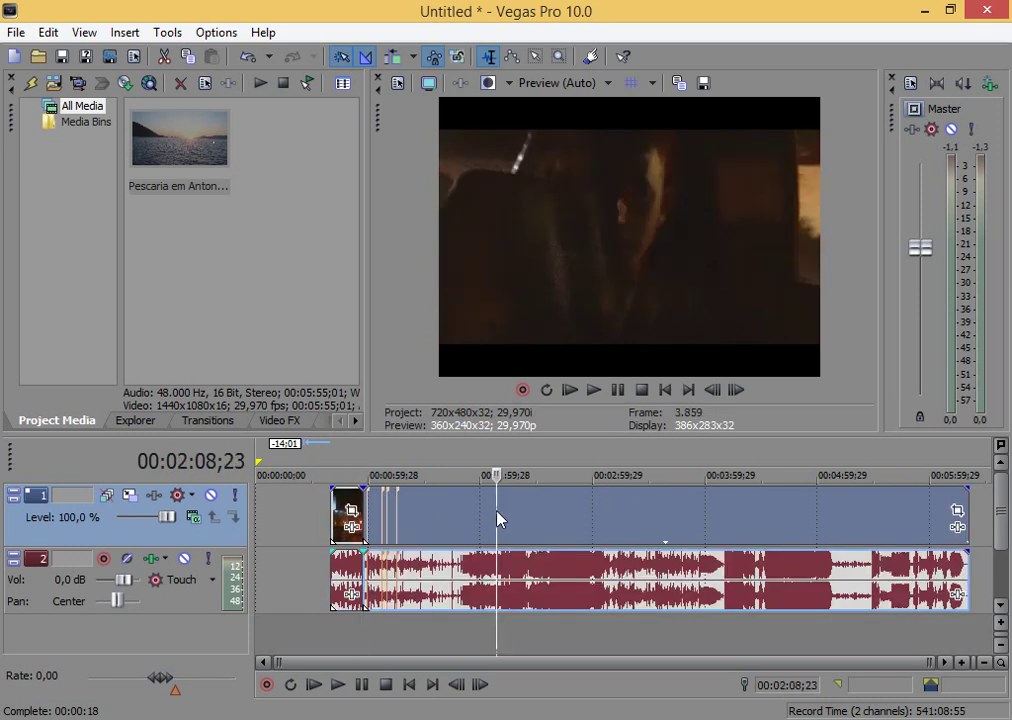
key(Delete)
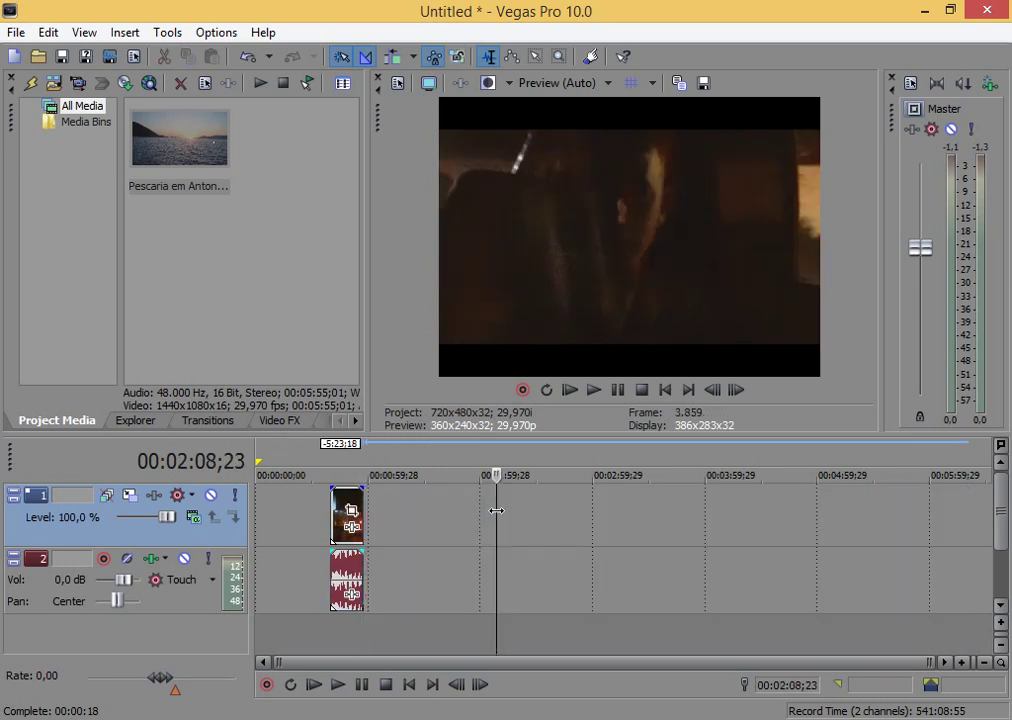
- Insert an empty video track above the trimmed clip's video track
click(332, 469)
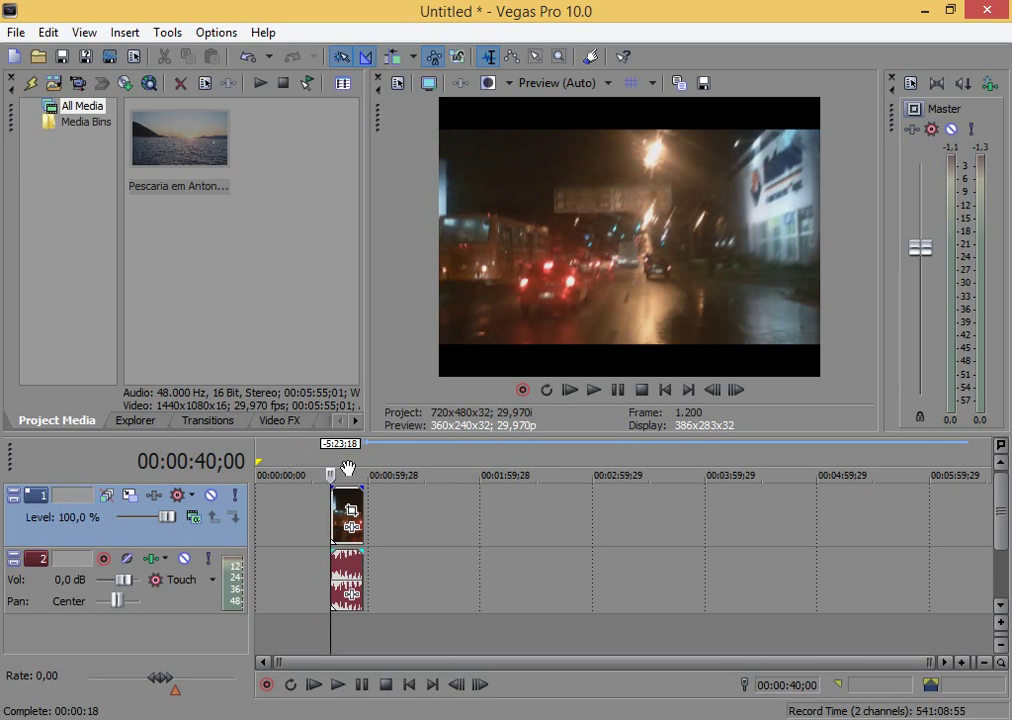
right_click(416, 517)
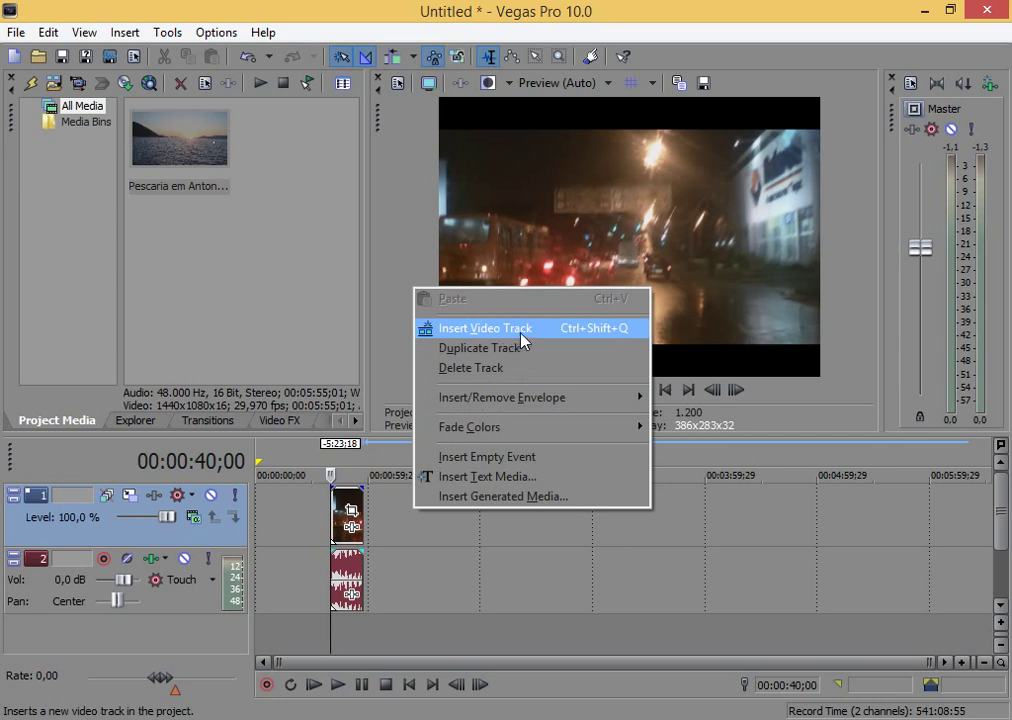
click(401, 533)
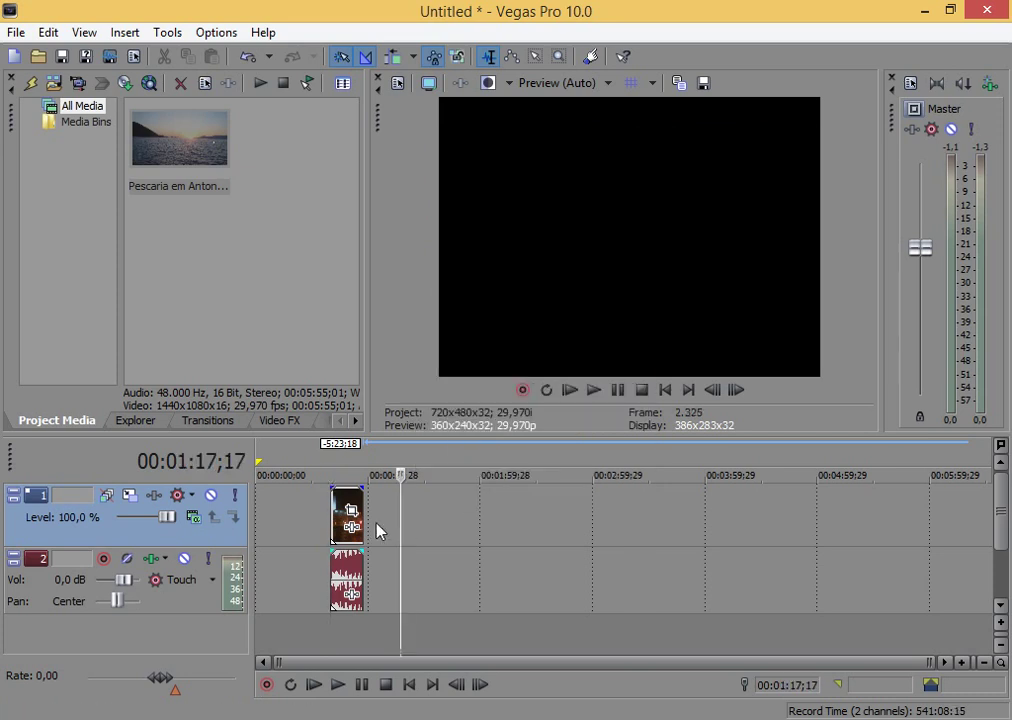
click(438, 527)
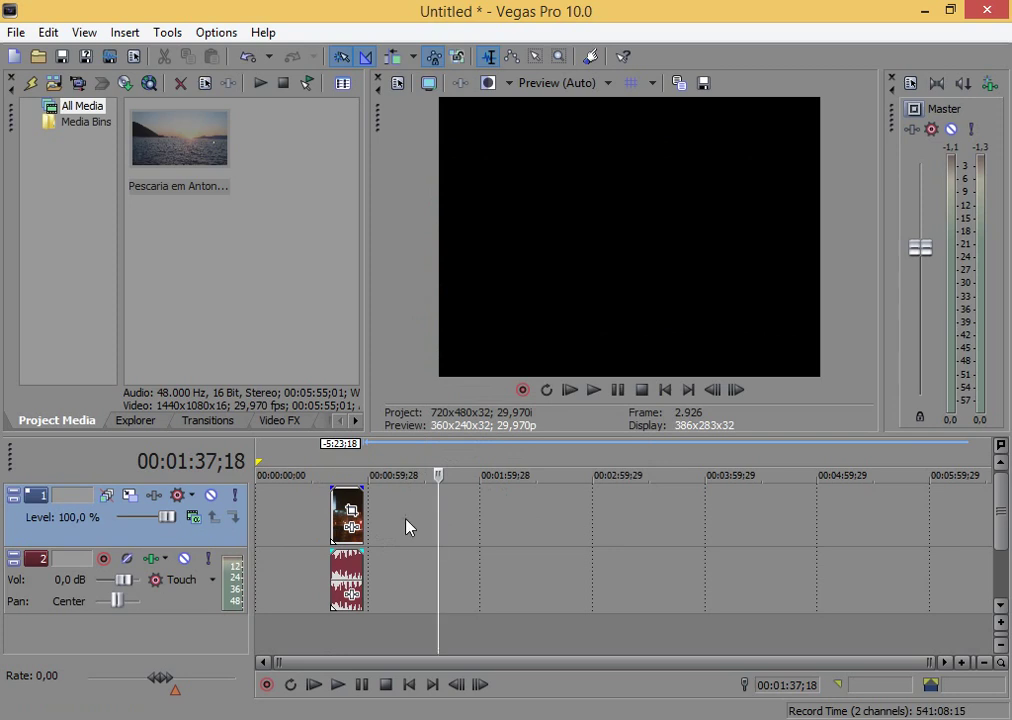
click(406, 527)
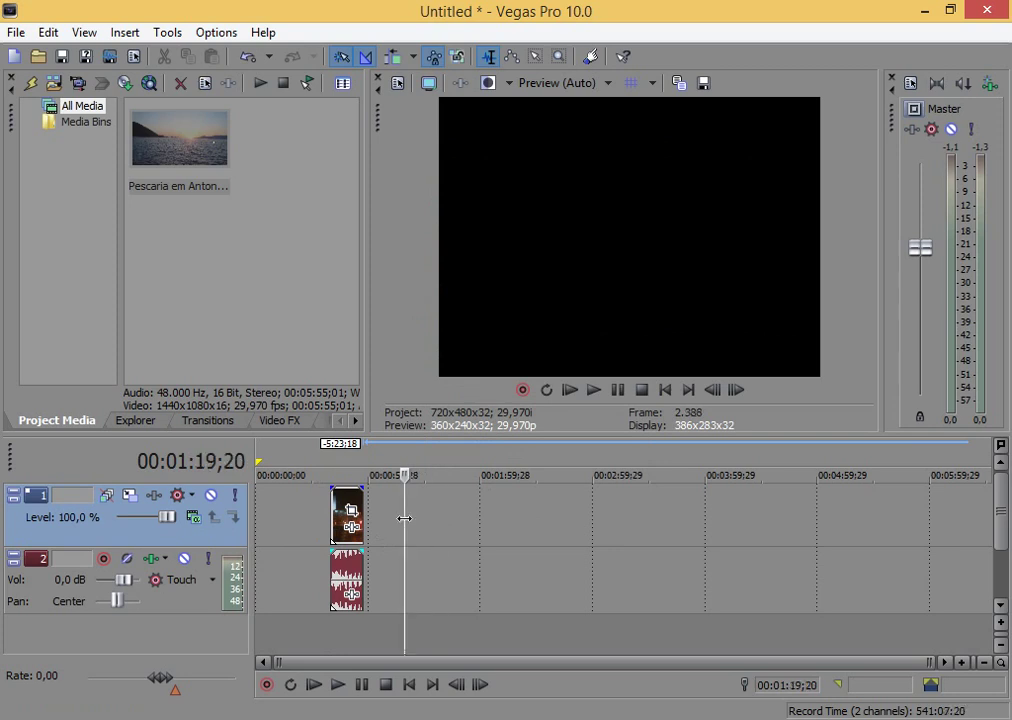
right_click(404, 518)
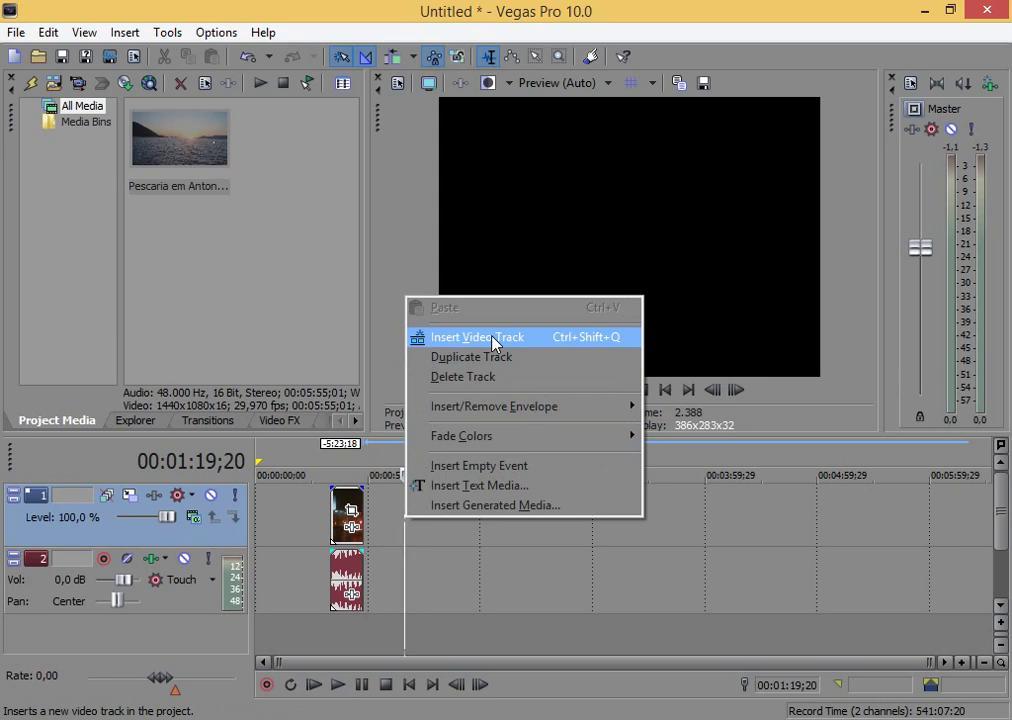
click(493, 340)
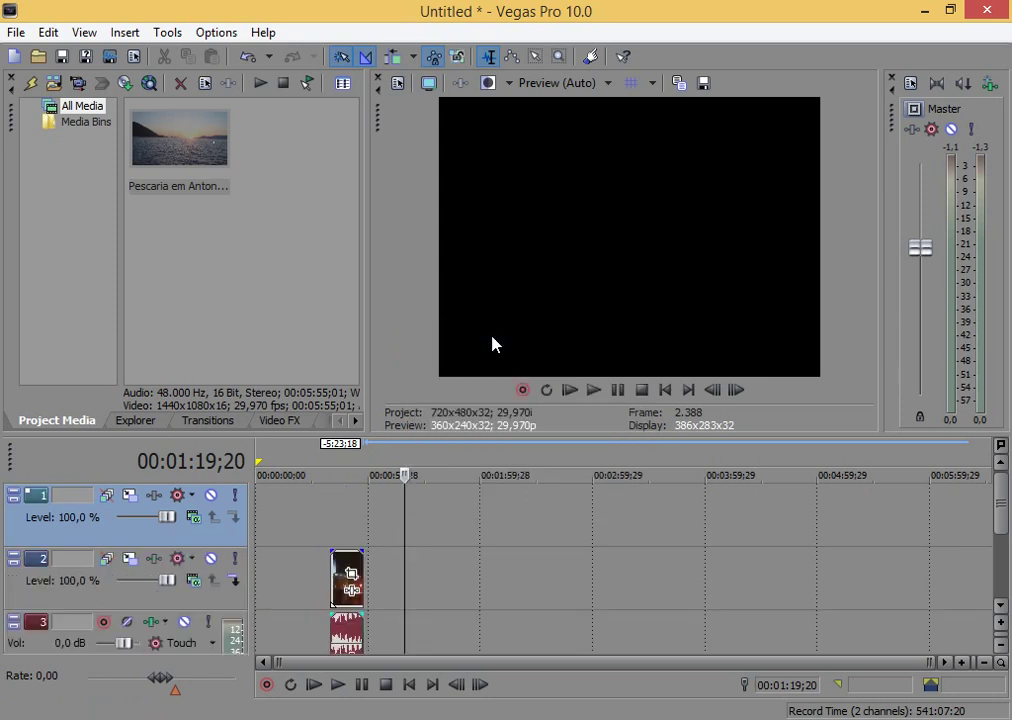
- Widen the media pane, display the Text media generator presets and select Default Text, with the playhead at the clip's start, 00:00:40;00
click(336, 500)
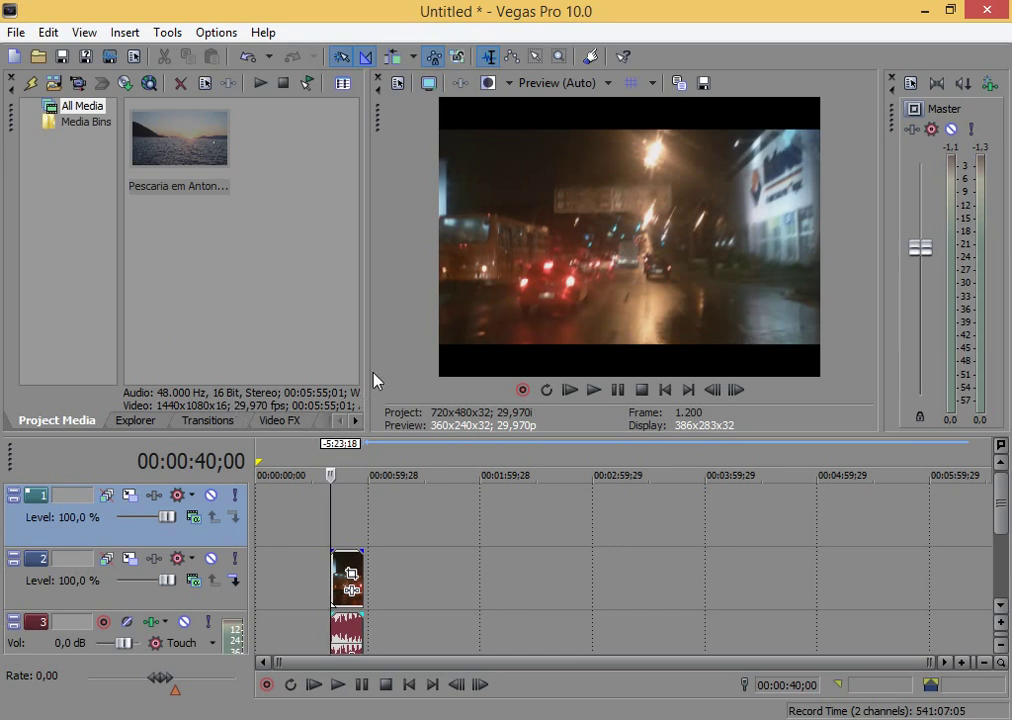
drag(368, 376, 456, 364)
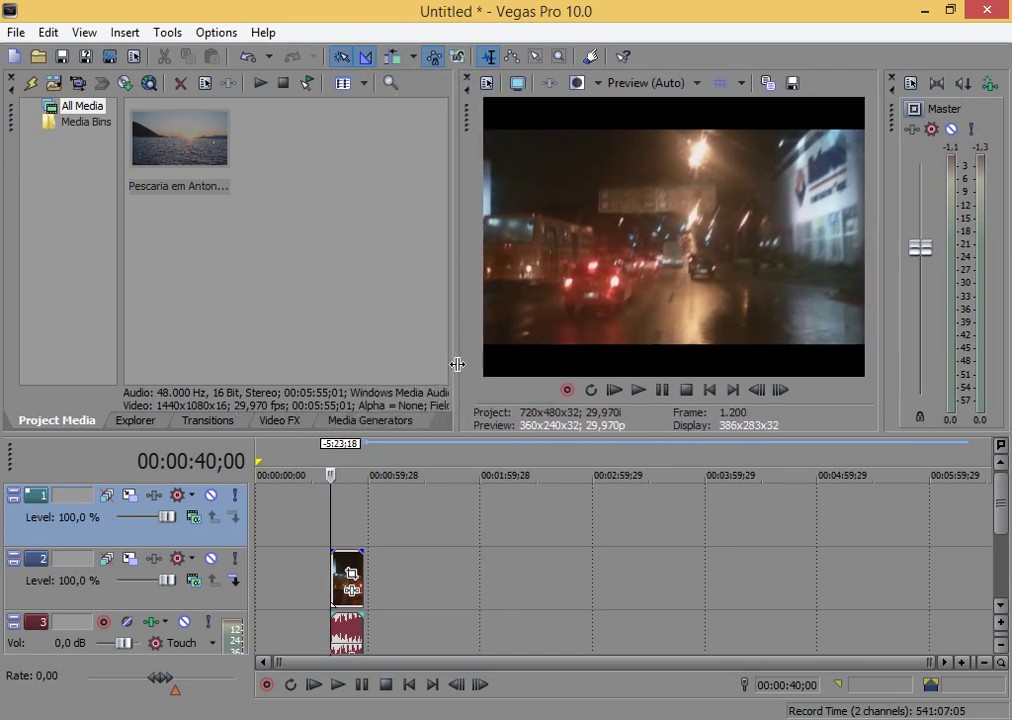
click(357, 423)
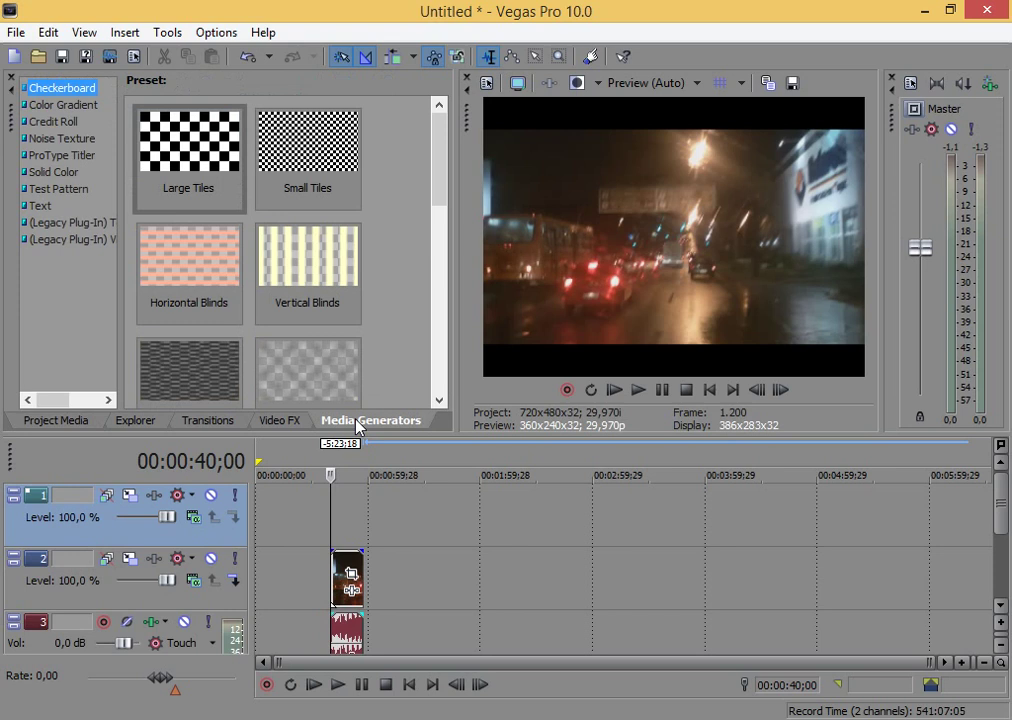
click(33, 205)
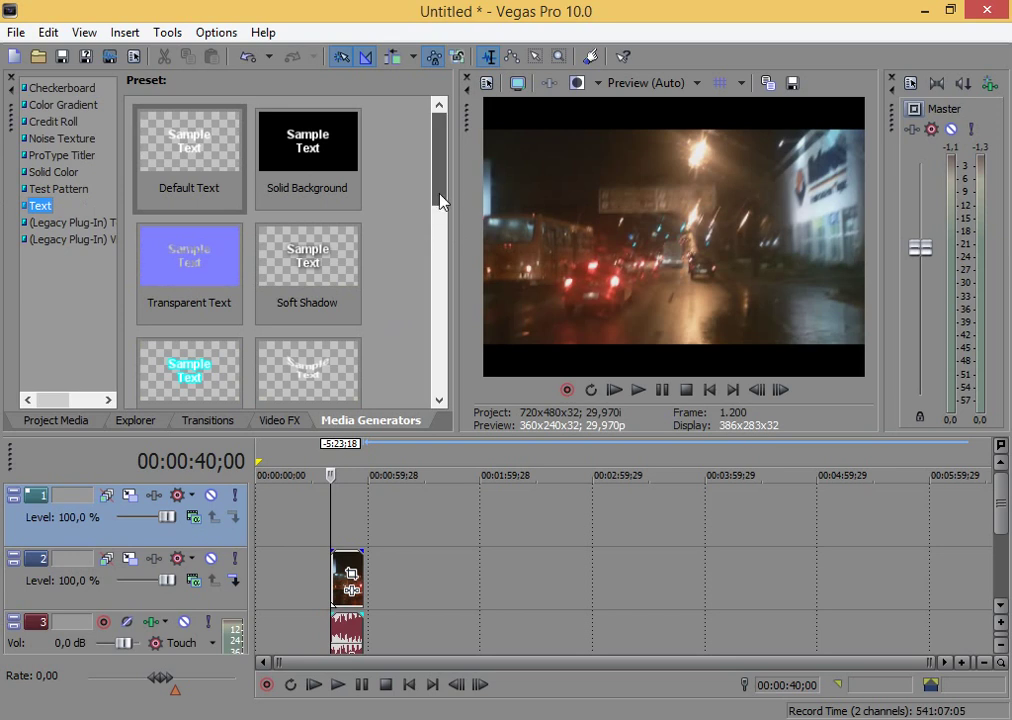
drag(440, 201, 470, 148)
click(187, 154)
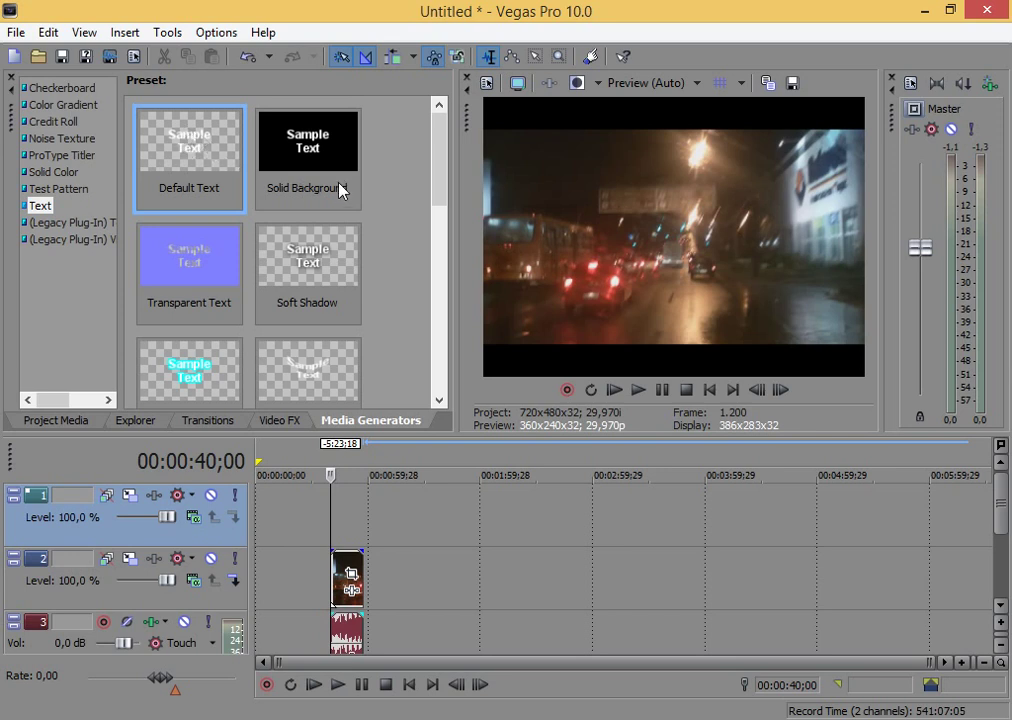
click(309, 151)
click(162, 157)
drag(383, 428, 344, 506)
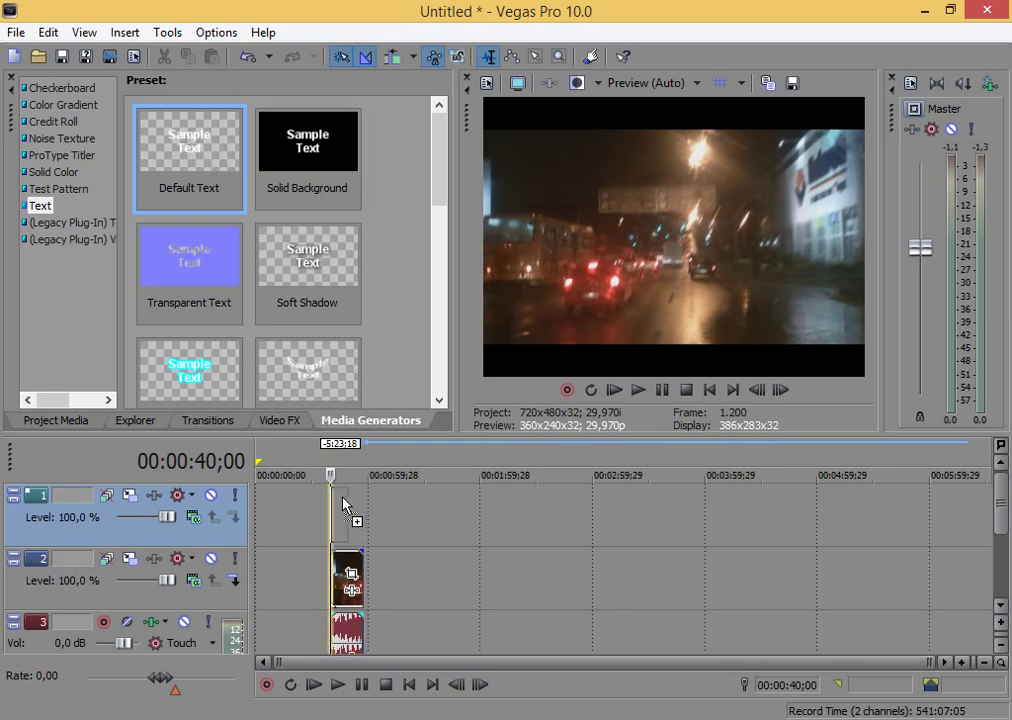
mouse_move(342, 498)
mouse_down()
mouse_move(352, 510)
mouse_move(344, 516)
mouse_up()
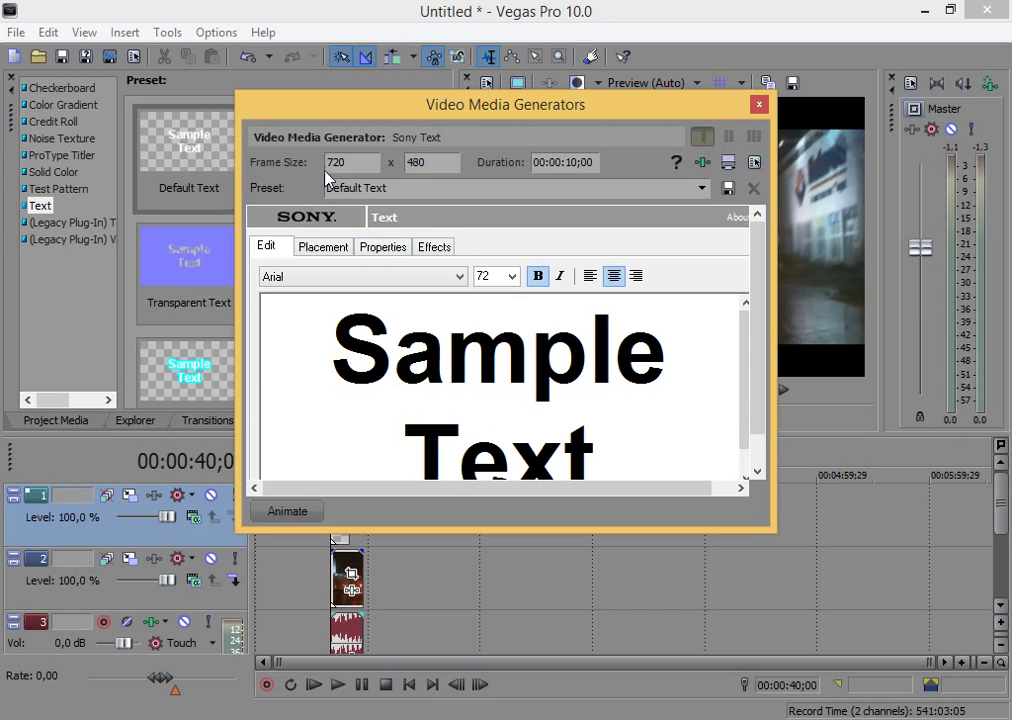
click(759, 104)
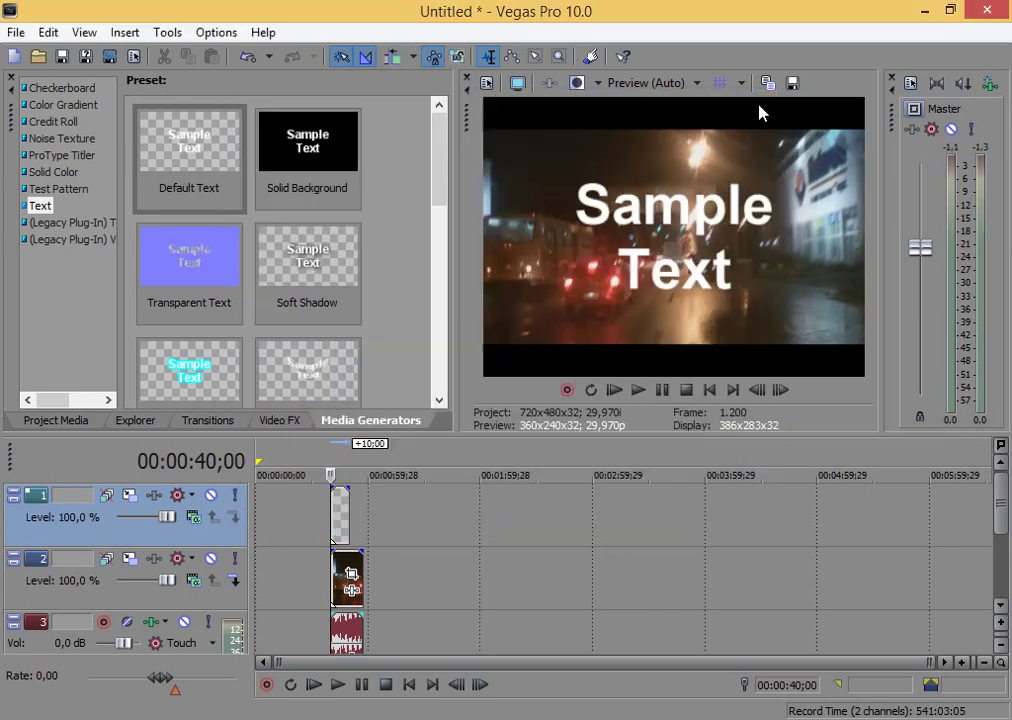
click(341, 513)
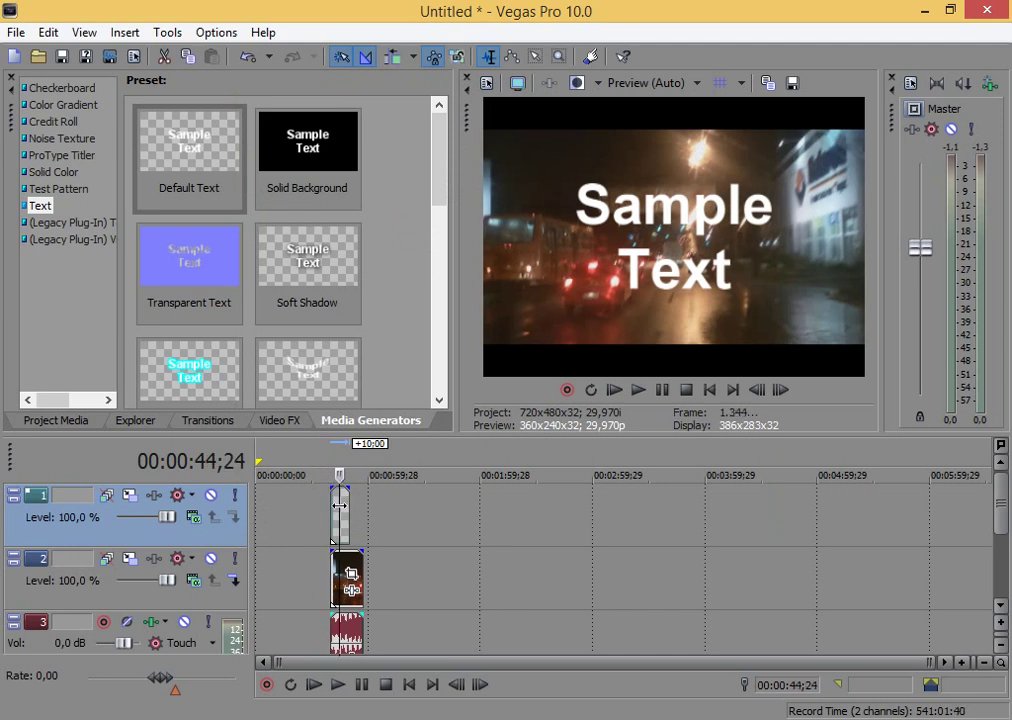
key(Delete)
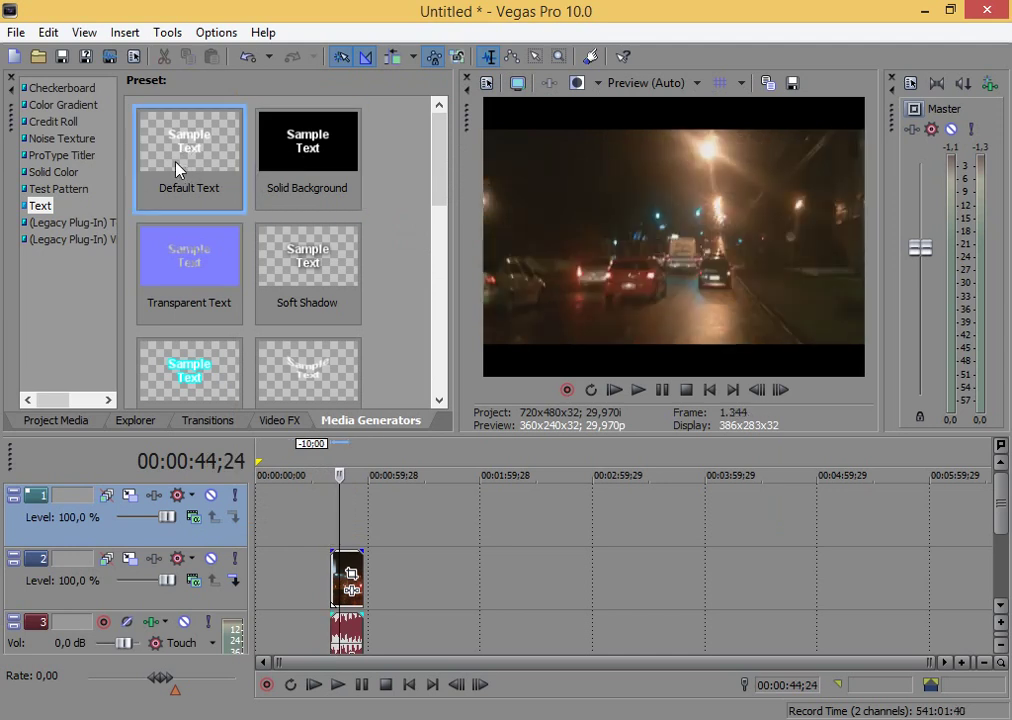
- Add a Default Text event to the empty top video track, starting at 00:00:44;24
drag(358, 433, 356, 517)
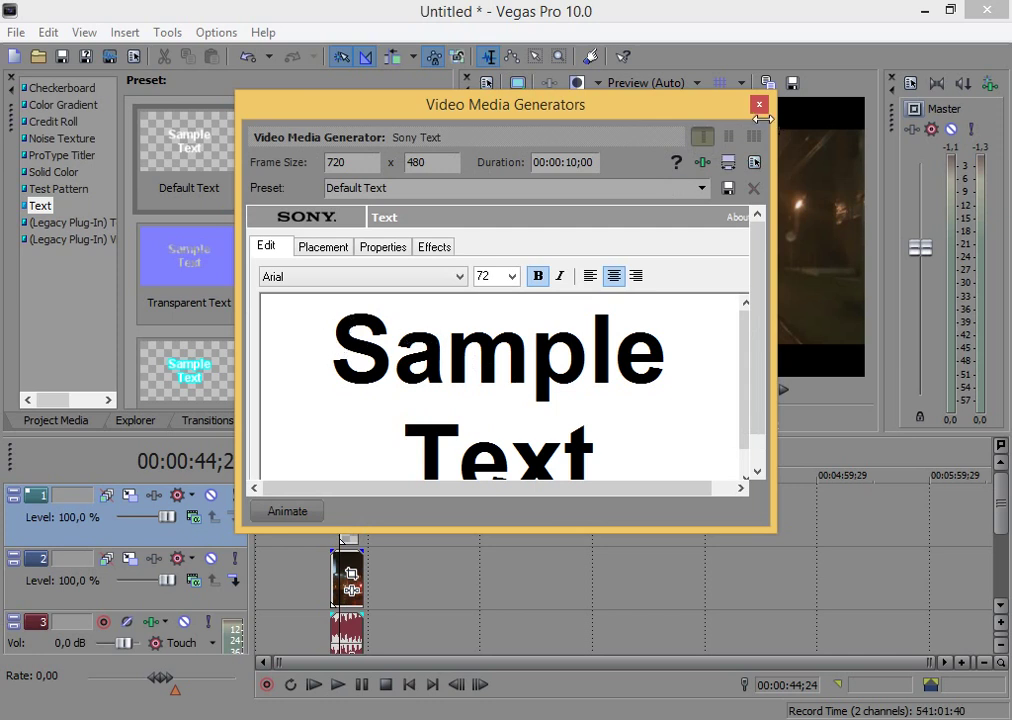
click(757, 104)
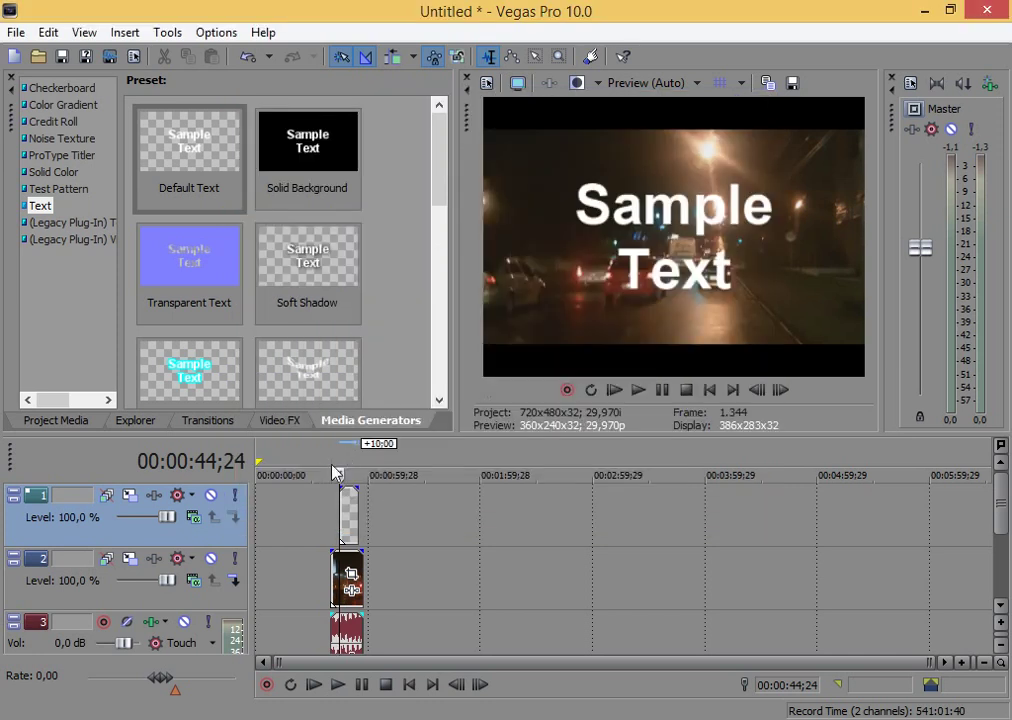
scroll(313, 487, up, 8)
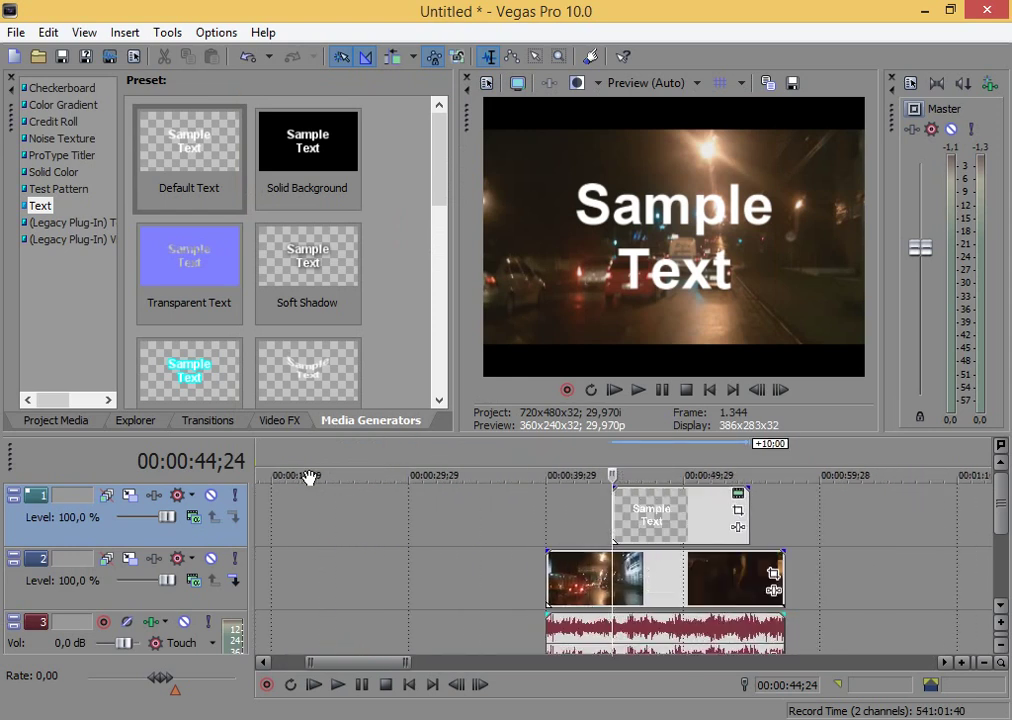
- Play the trimmed clip from its start at 00:00:40;00 to check its opening
click(548, 454)
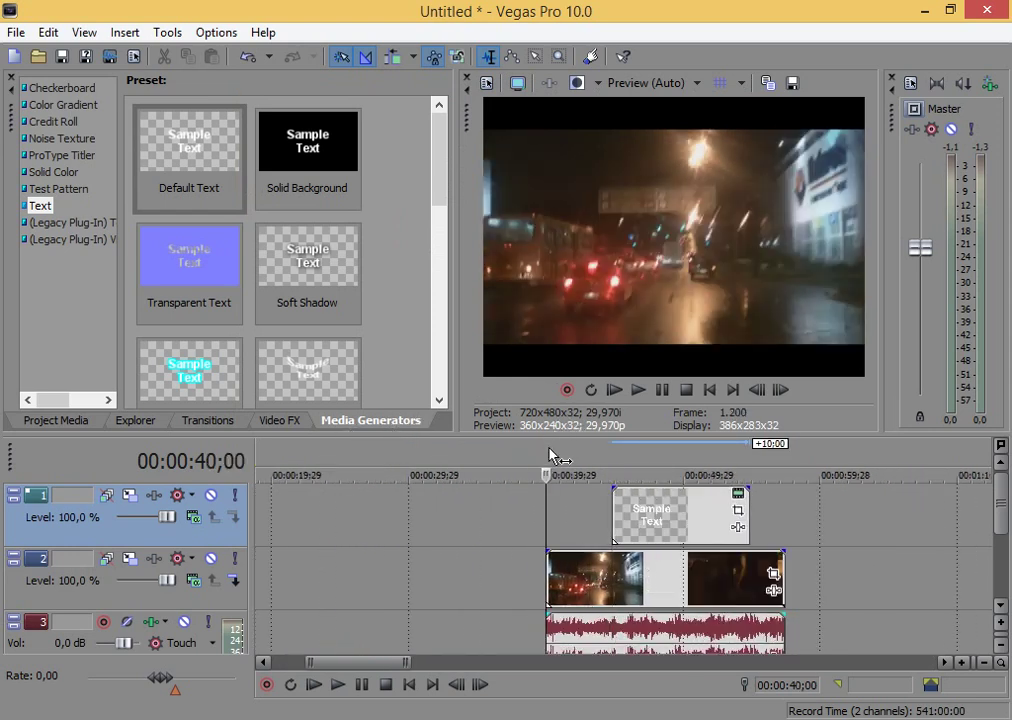
key(space)
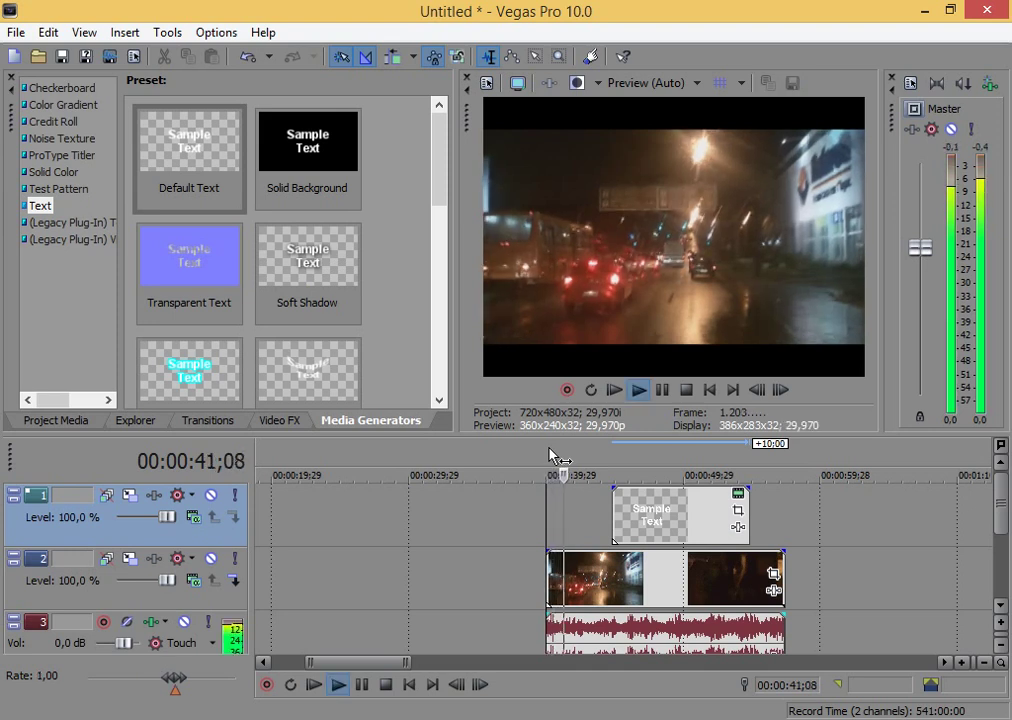
click(549, 456)
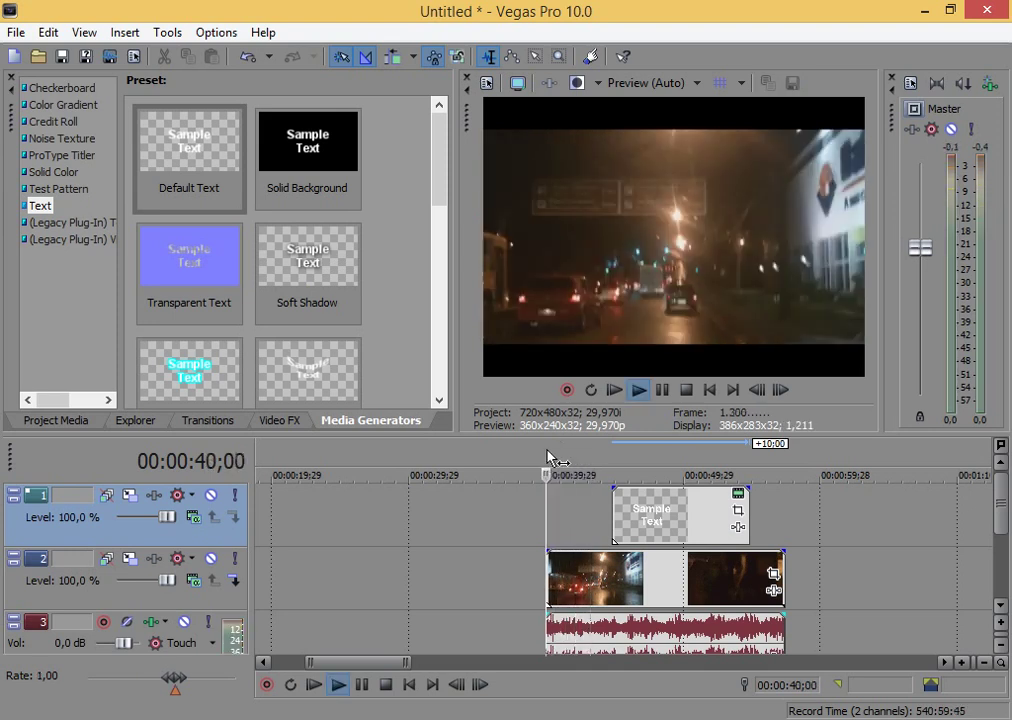
- Extend the clip's start back to 00:00:38;25 and move the text event to start at the same point
drag(549, 560, 533, 560)
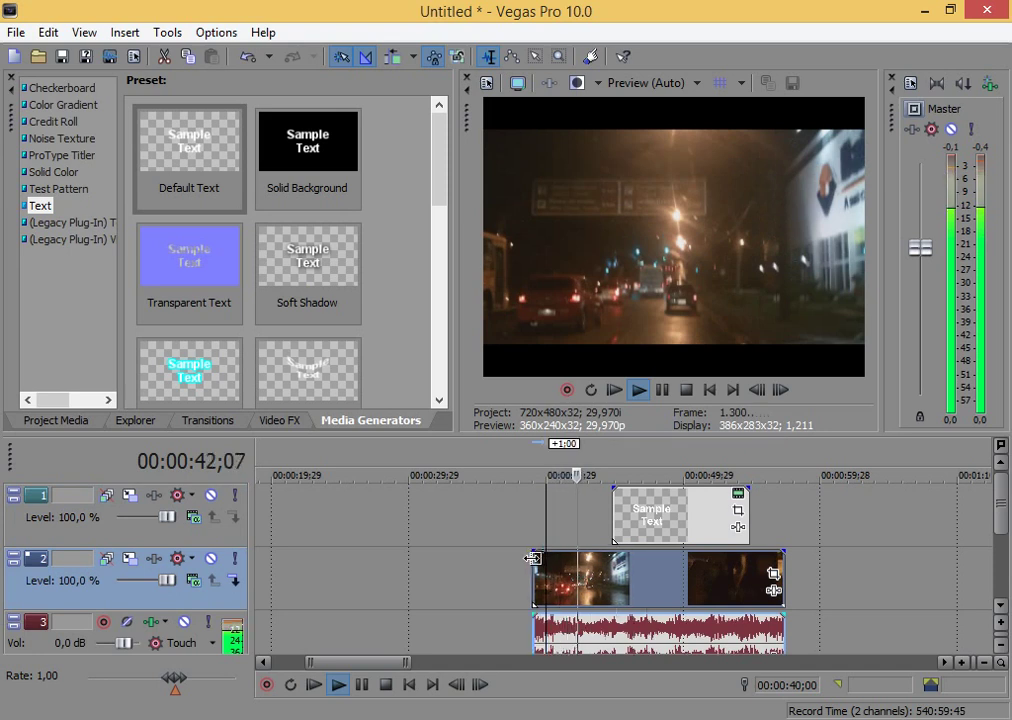
click(531, 466)
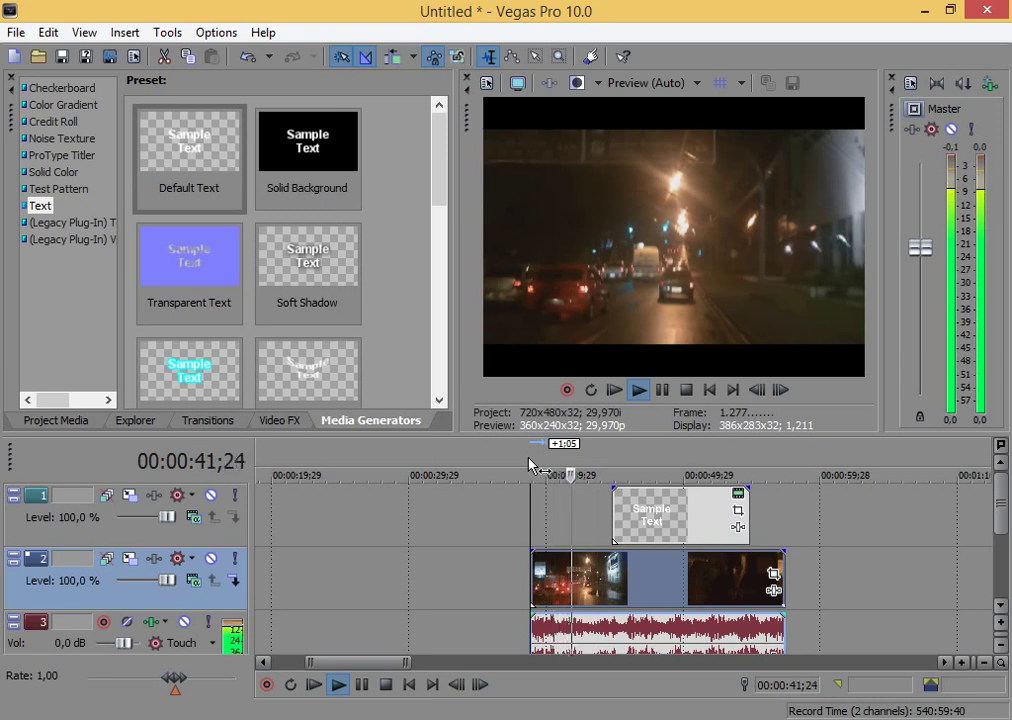
click(533, 466)
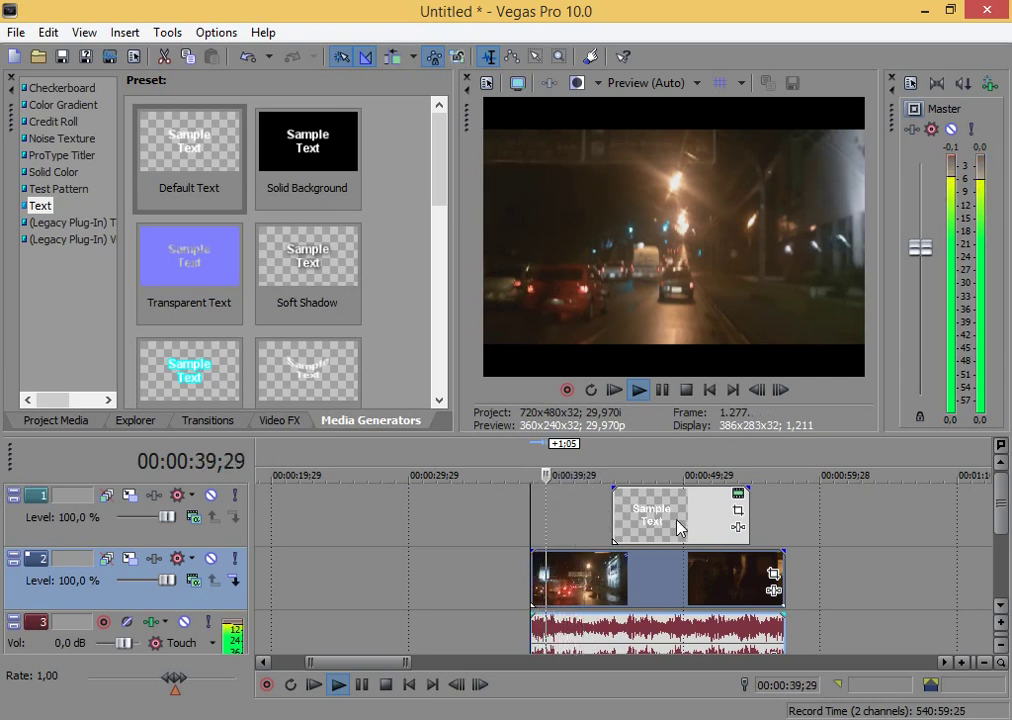
key(space)
drag(678, 527, 596, 528)
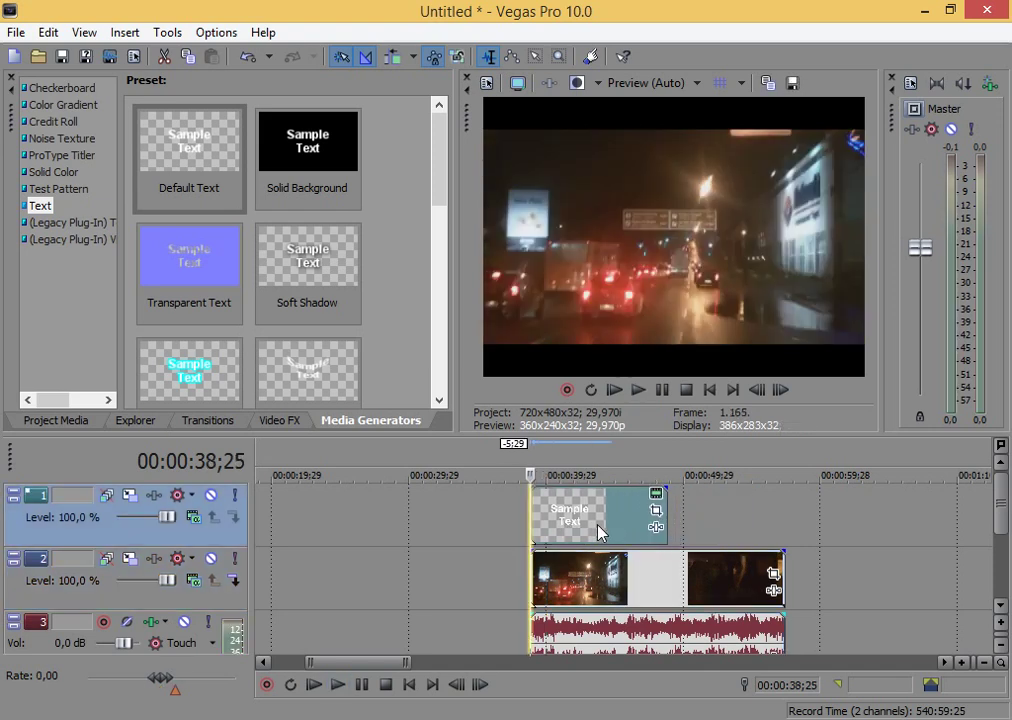
- Replace the text event's sample text with "tamos saindo agora aqui de curitiba"
click(657, 497)
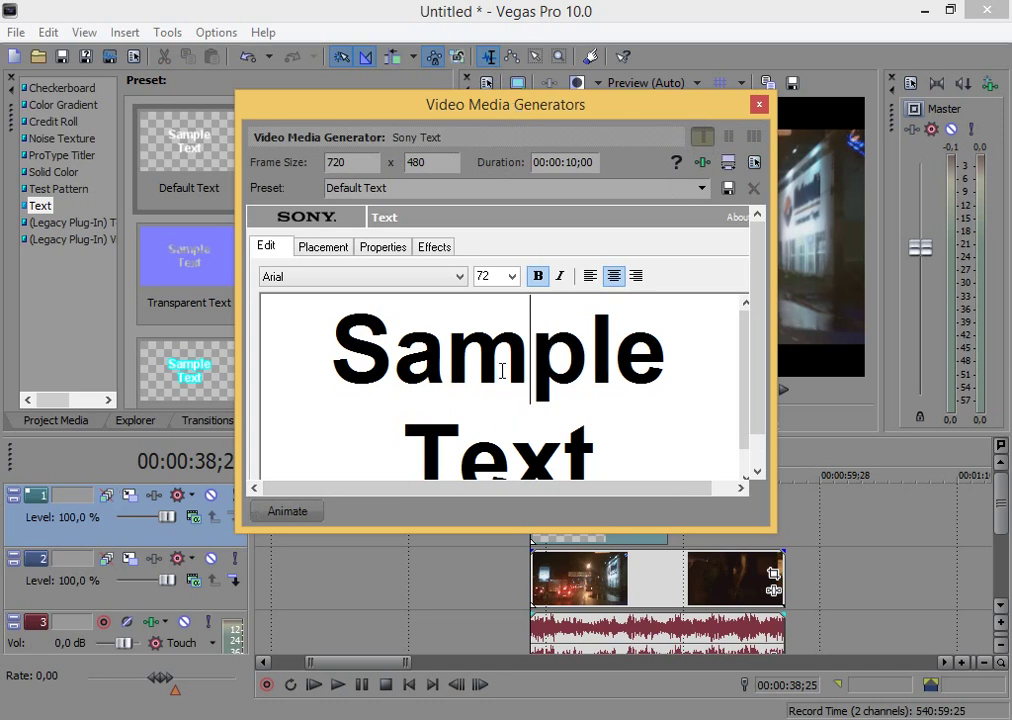
key(ctrl+a)
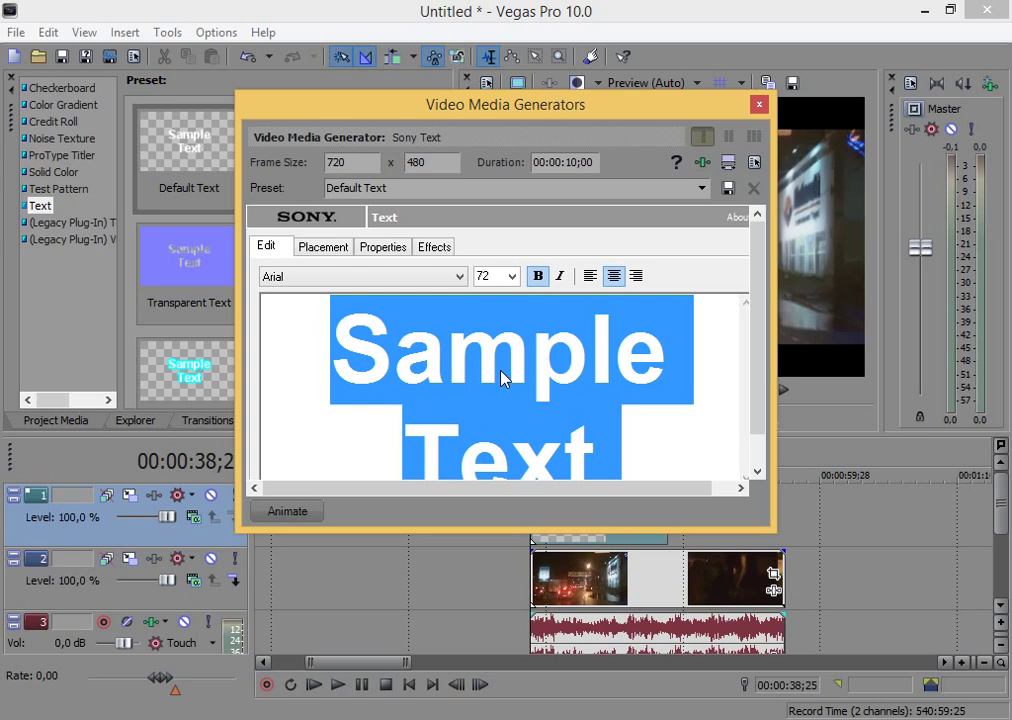
text(tamoss)
key(BackSpace)
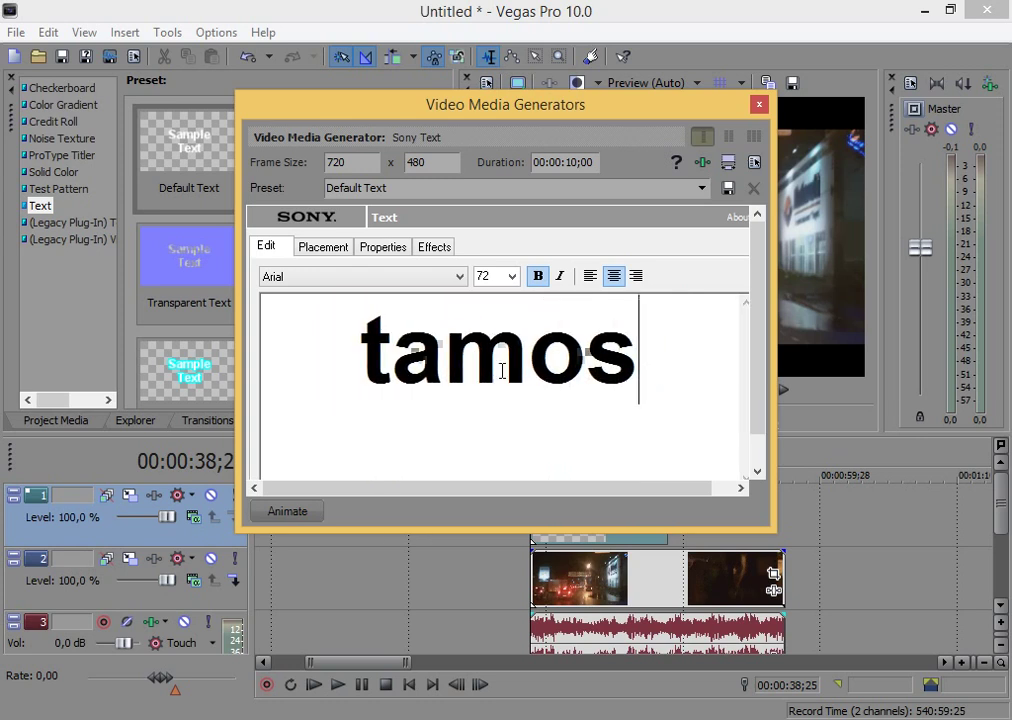
text(sain)
text(d)
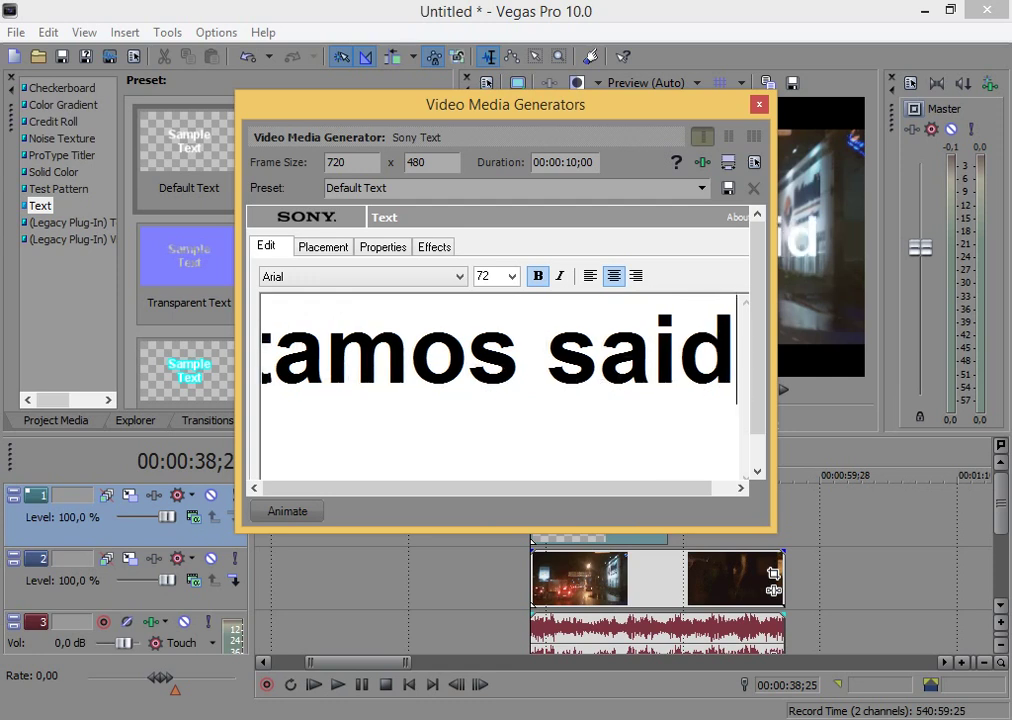
key(BackSpace)
text(ndo)
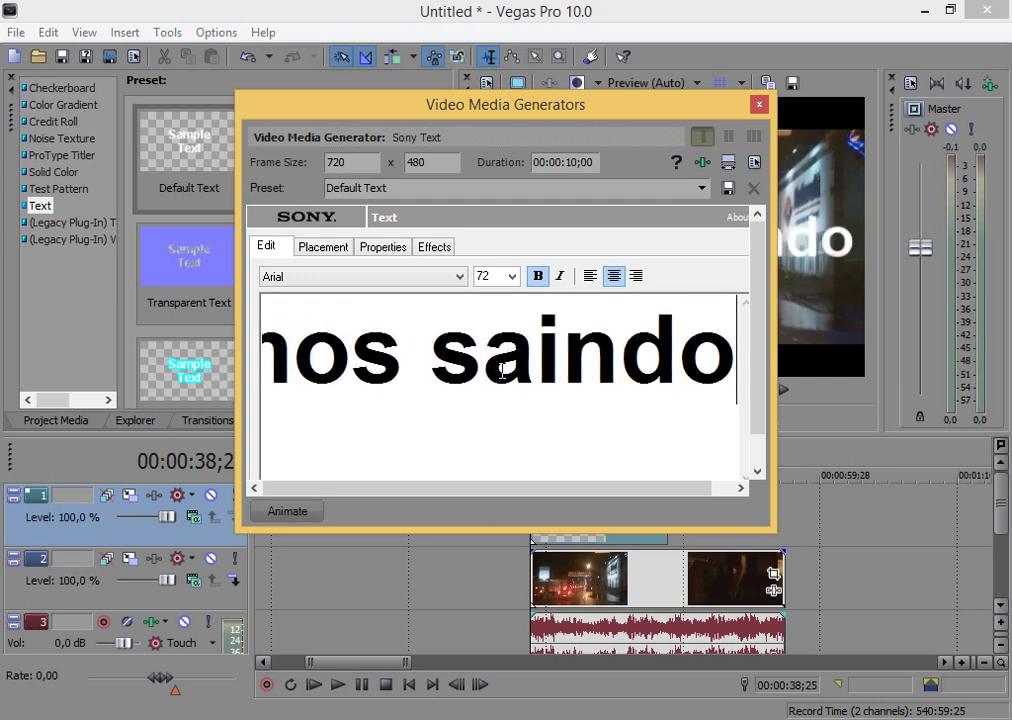
text( agor)
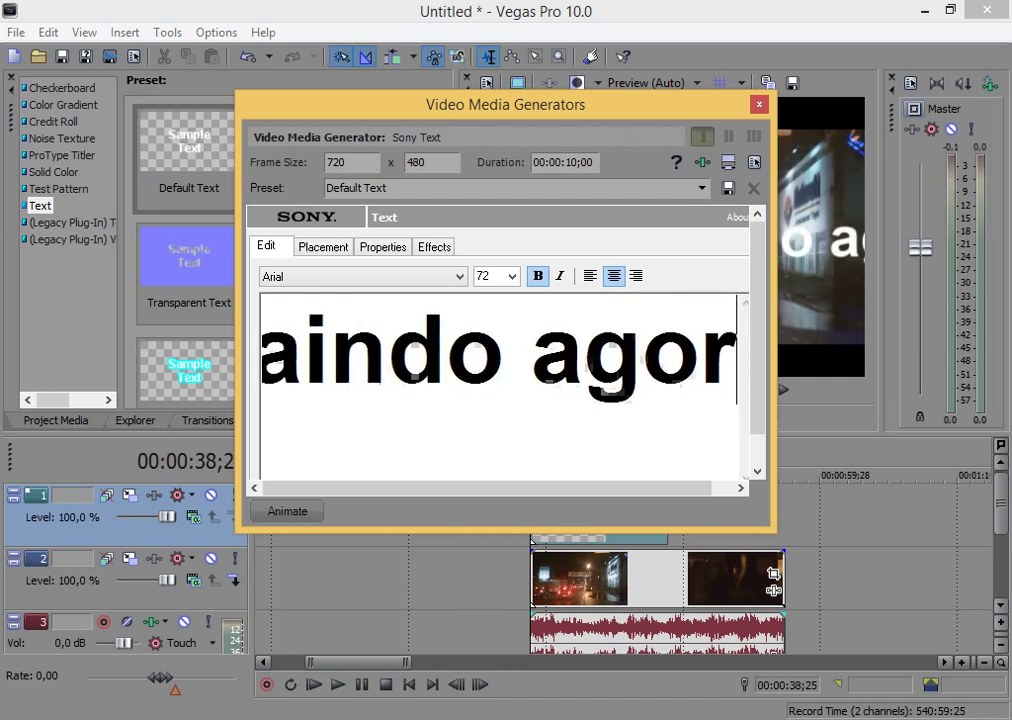
text(a aqui)
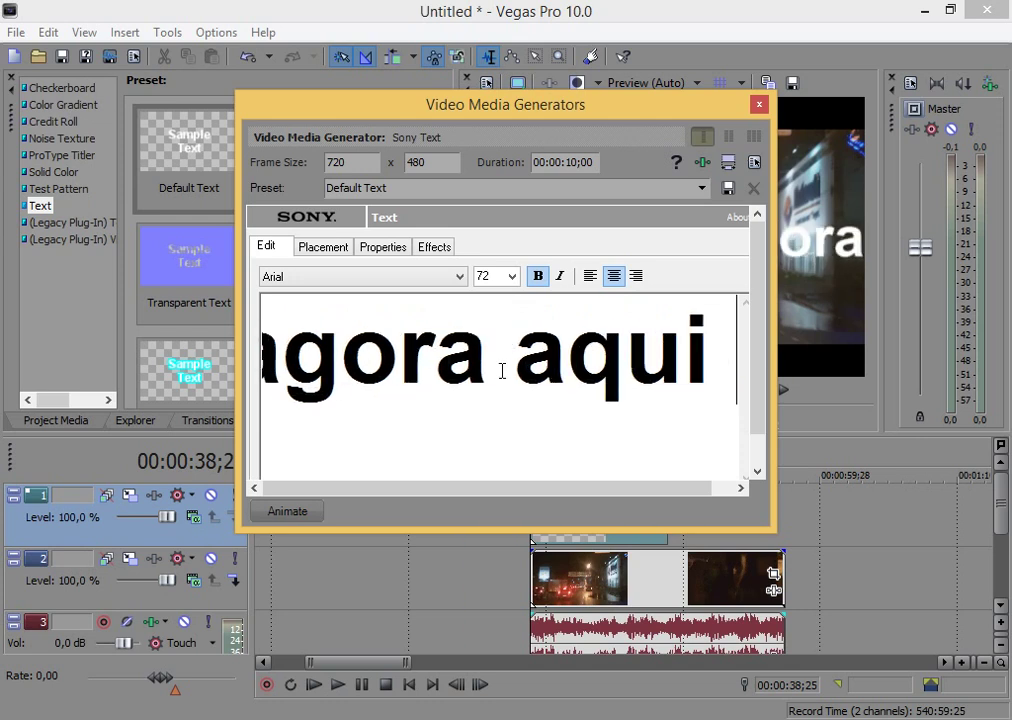
text( de curitiba)
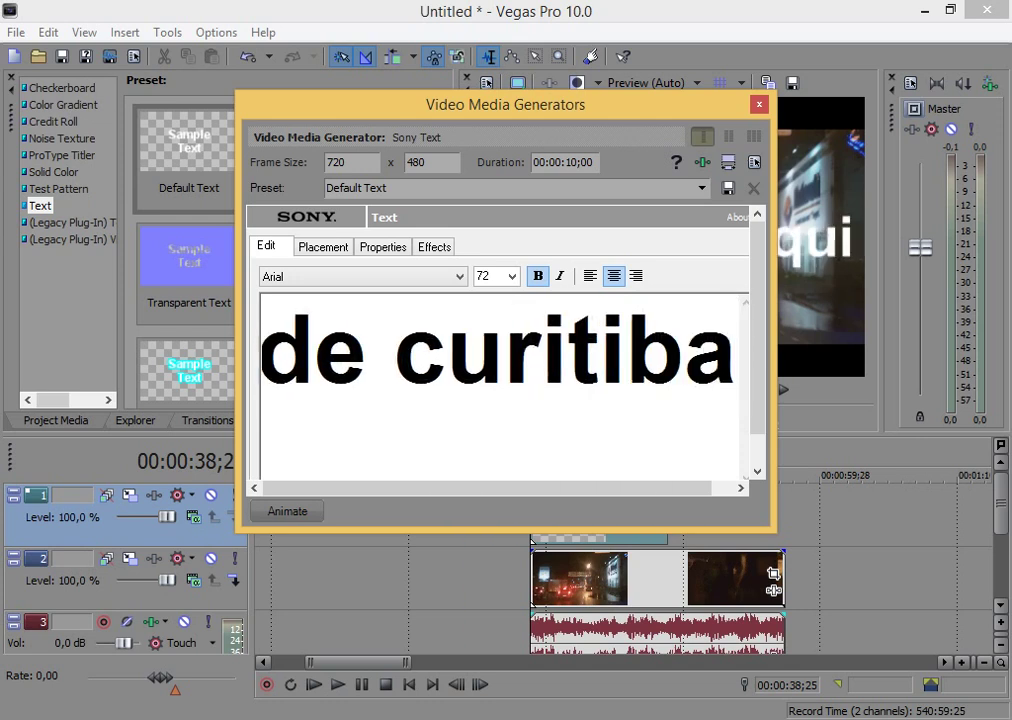
- Add a second line reading "em direção a Antonina" below the first line and close the text generator
key(Left)
key(Left)
key(Left)
key(Left)
key(Right)
key(Right)
key(Right)
key(Right)
key(ctrl+a)
key(Delete)
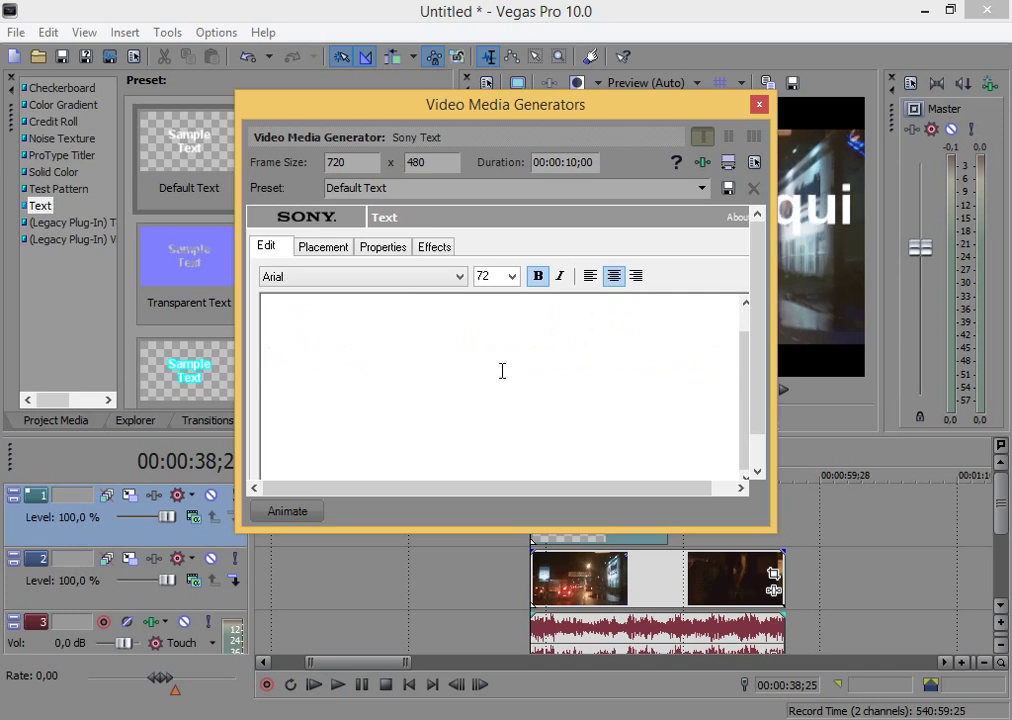
text(em direç)
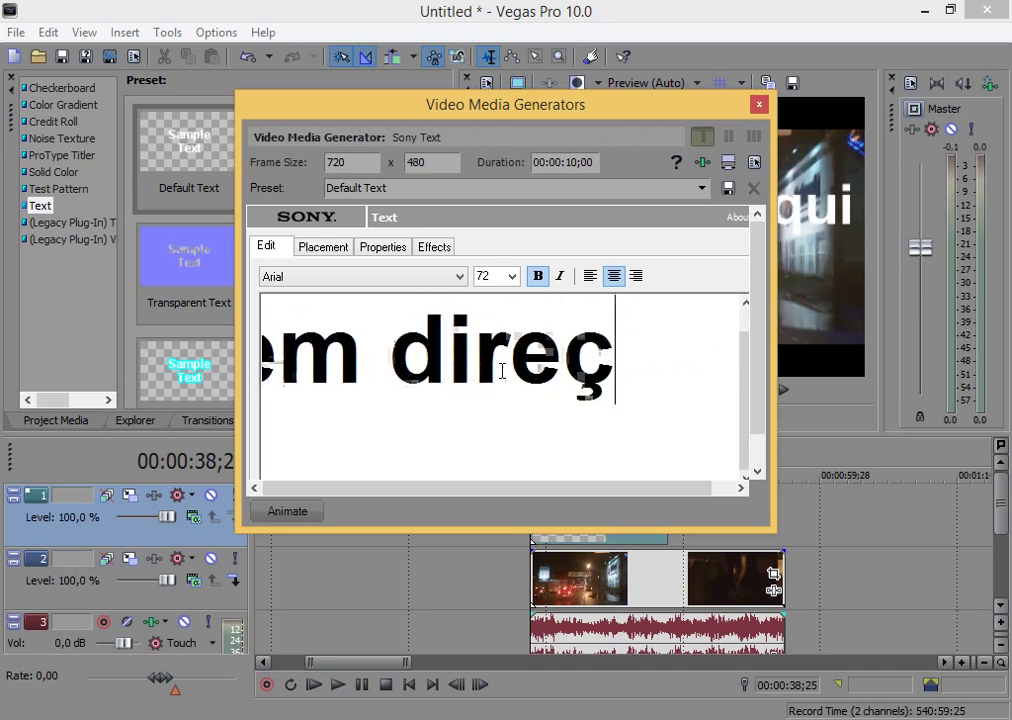
text(ão a)
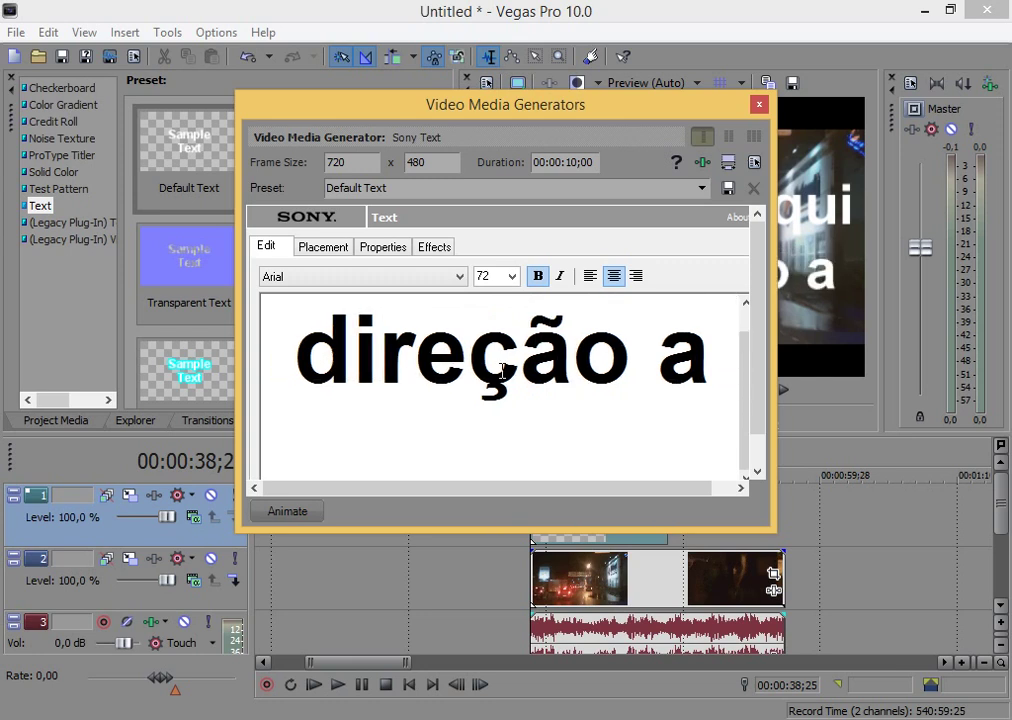
text( Antonina)
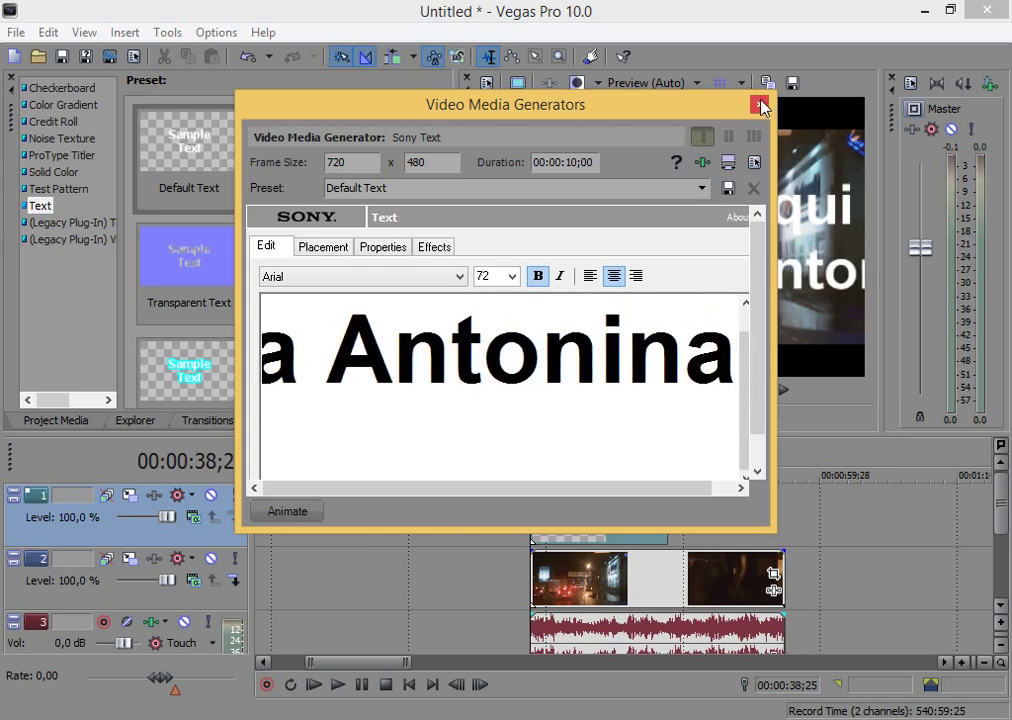
click(761, 107)
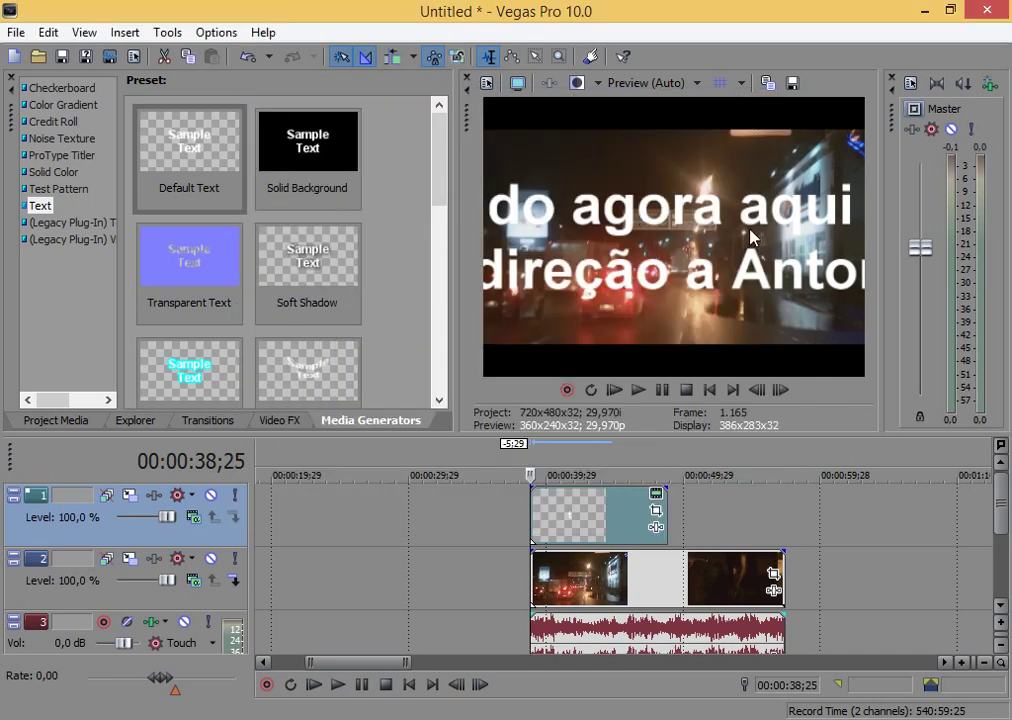
click(656, 496)
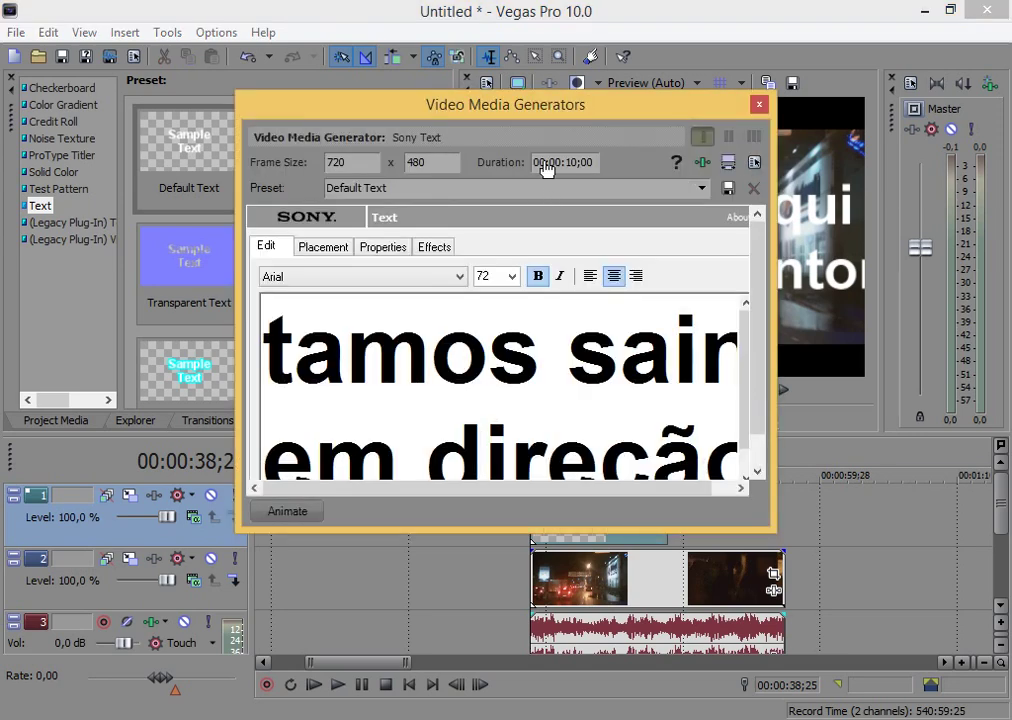
drag(590, 117, 456, 188)
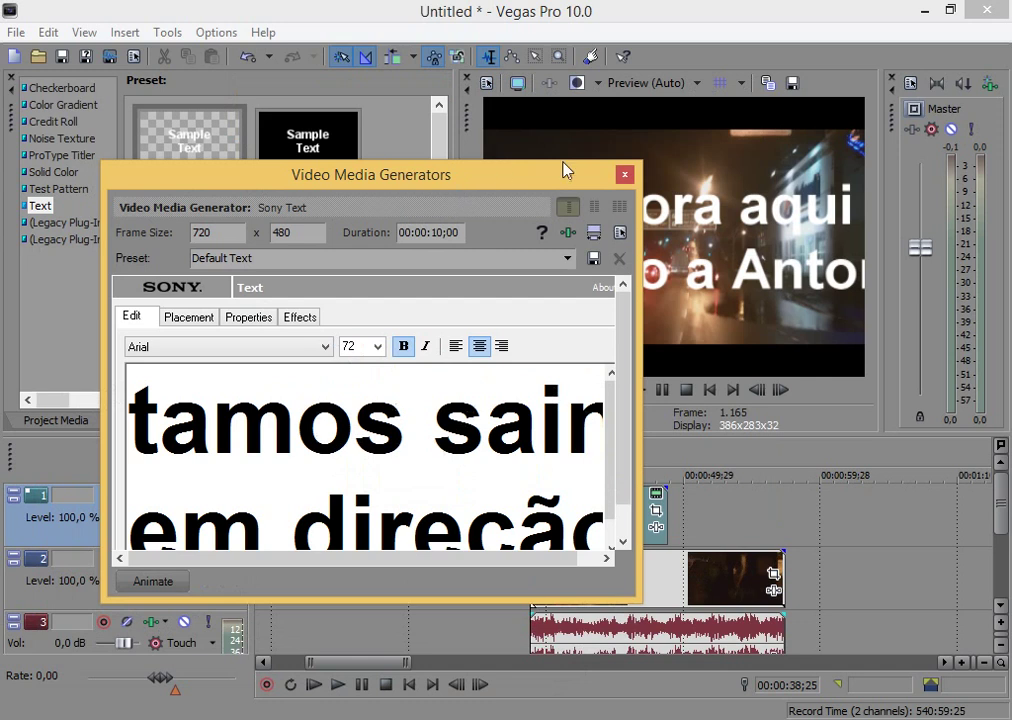
click(626, 176)
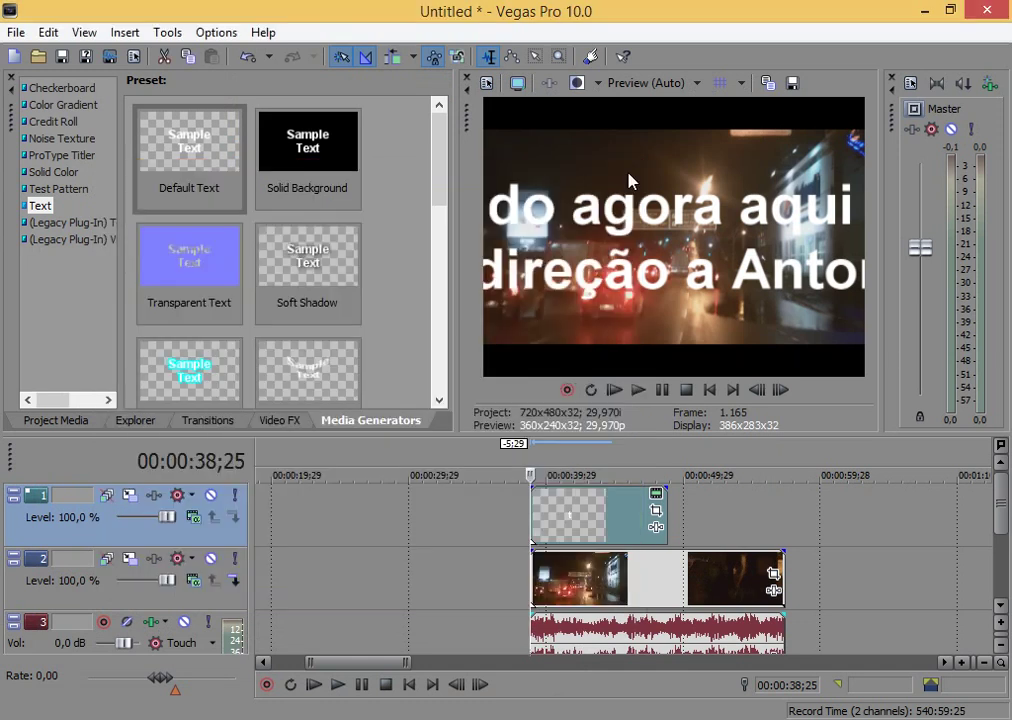
- Reduce the font size of the two-line title to 26 and close the text generator
click(657, 497)
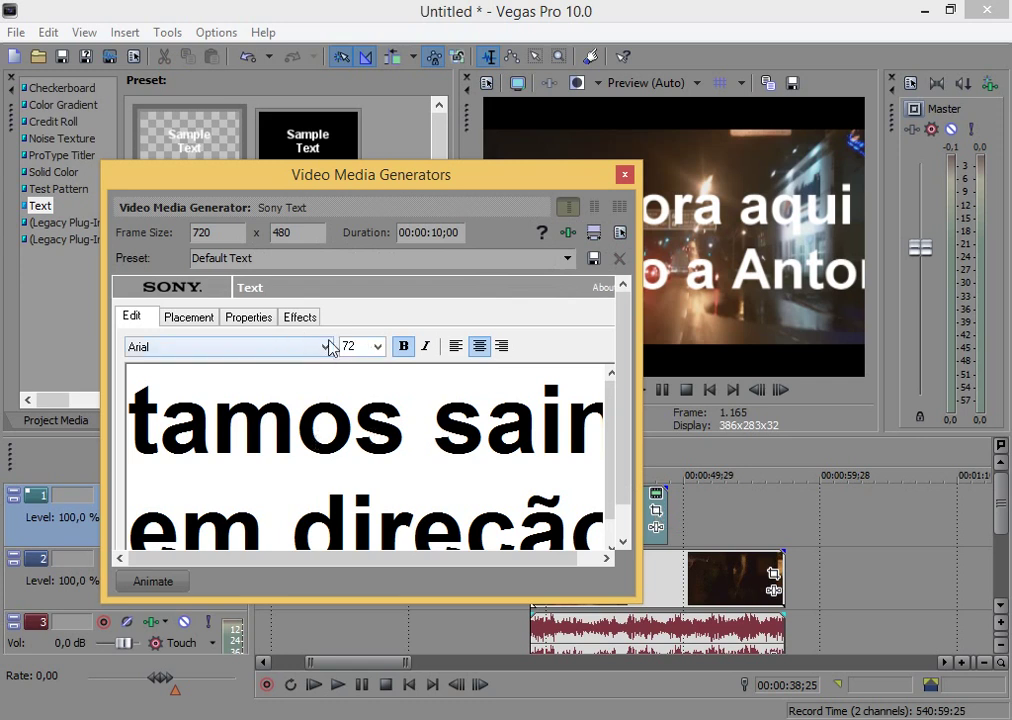
click(378, 346)
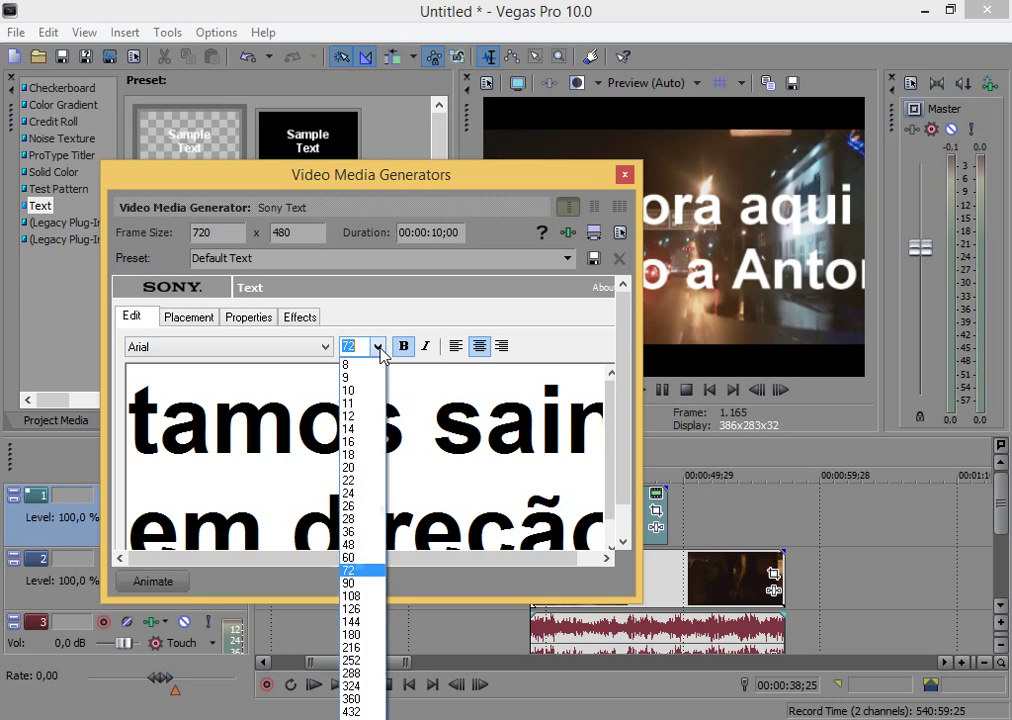
click(350, 467)
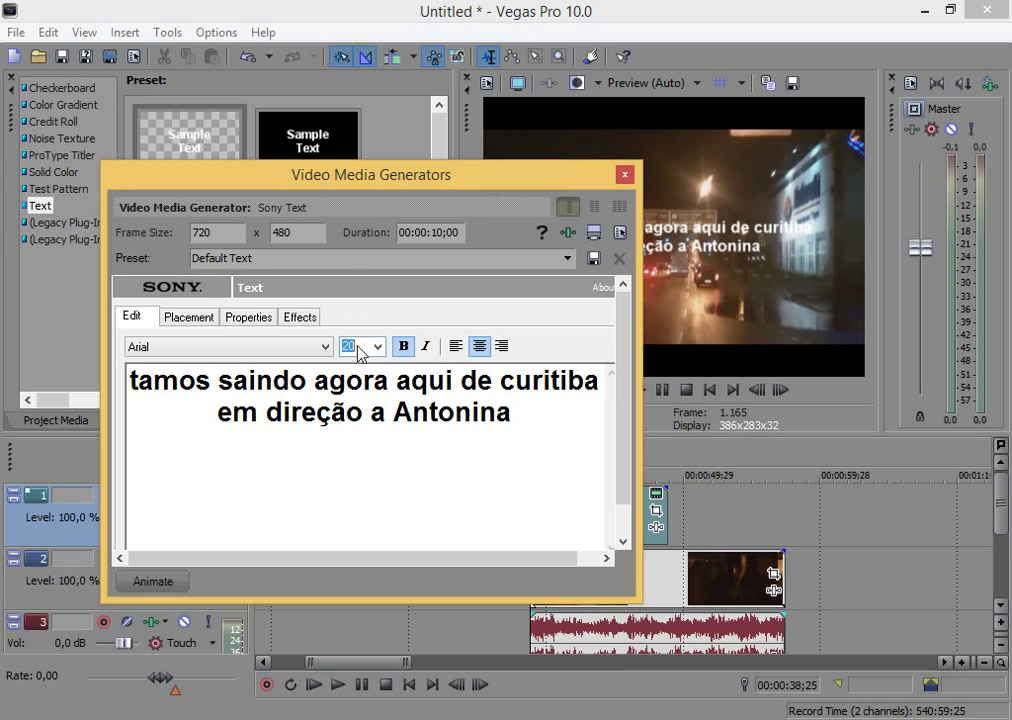
scroll(359, 346, down, 1)
scroll(359, 346, down, 1)
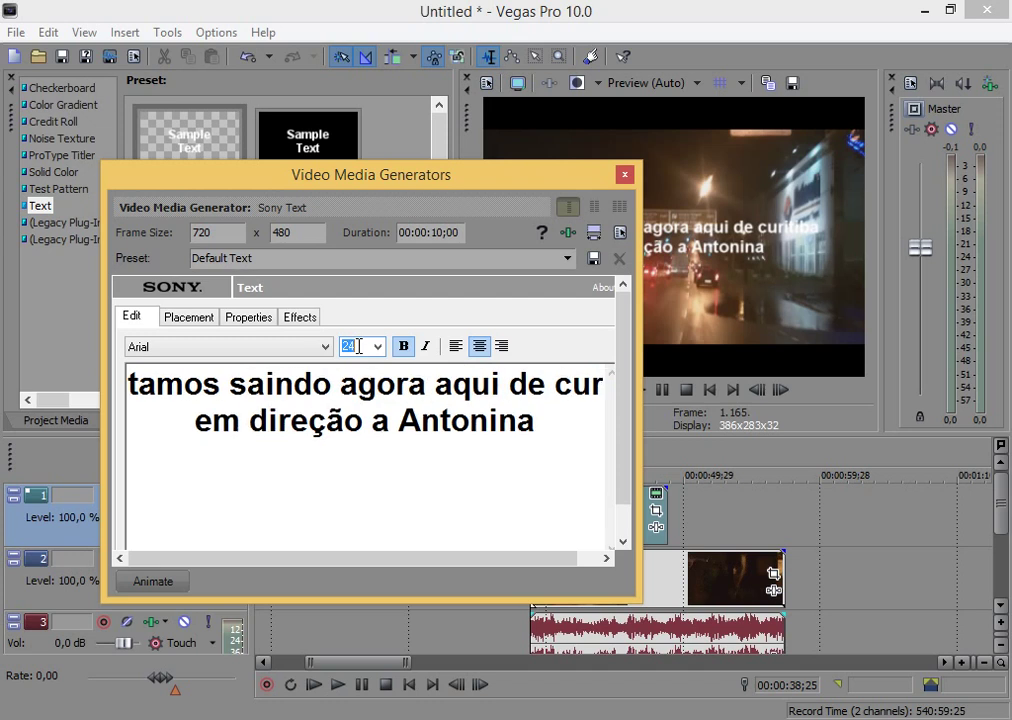
scroll(359, 346, down, 1)
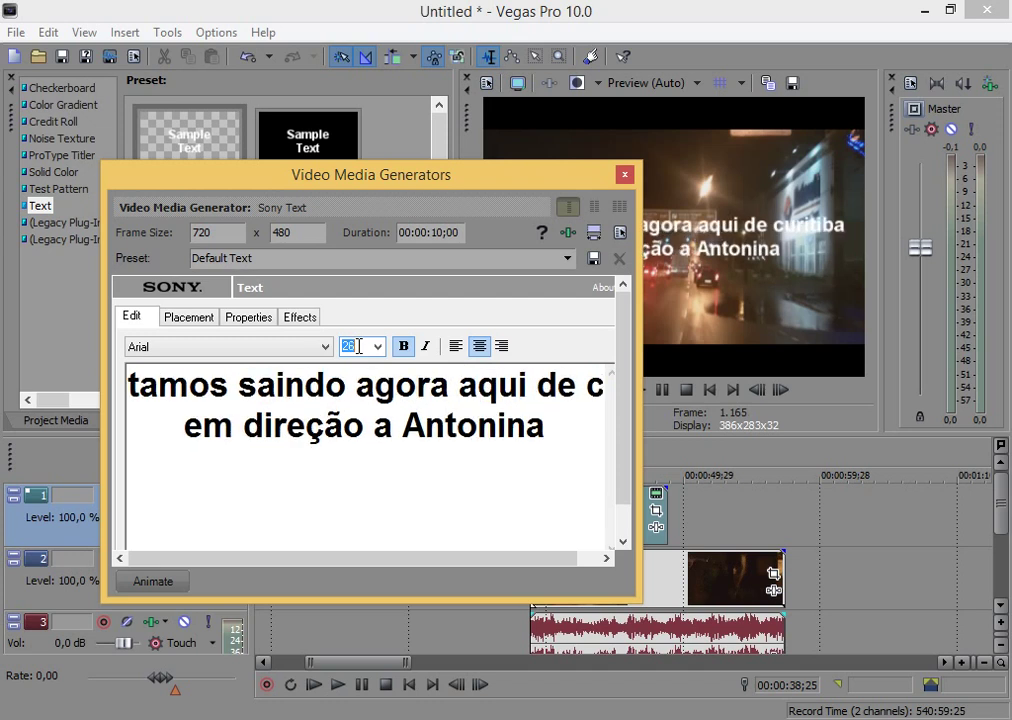
click(624, 176)
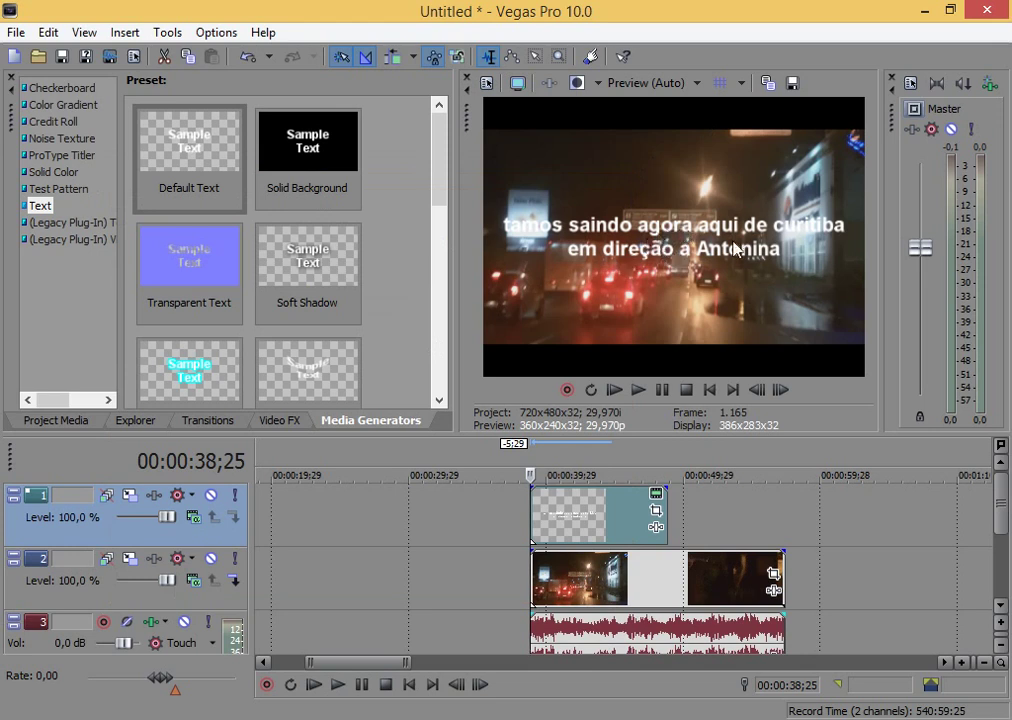
- Reopen the title's generator and move the text straight down to the lower edge of the frame, at about Y 0,768
click(655, 500)
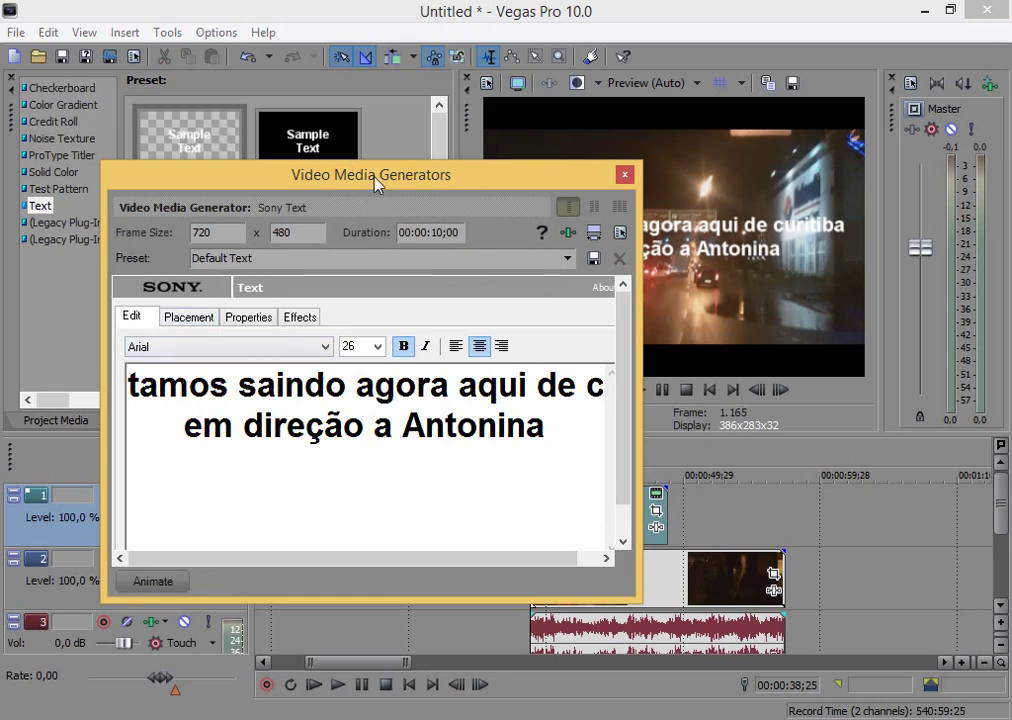
drag(385, 183, 292, 150)
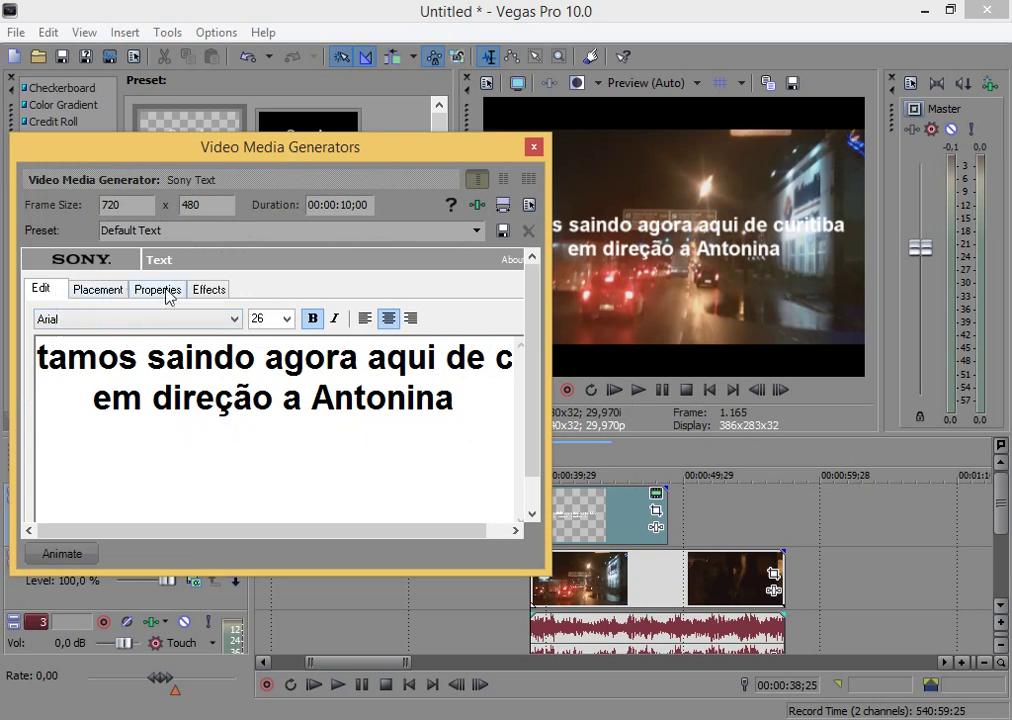
click(92, 292)
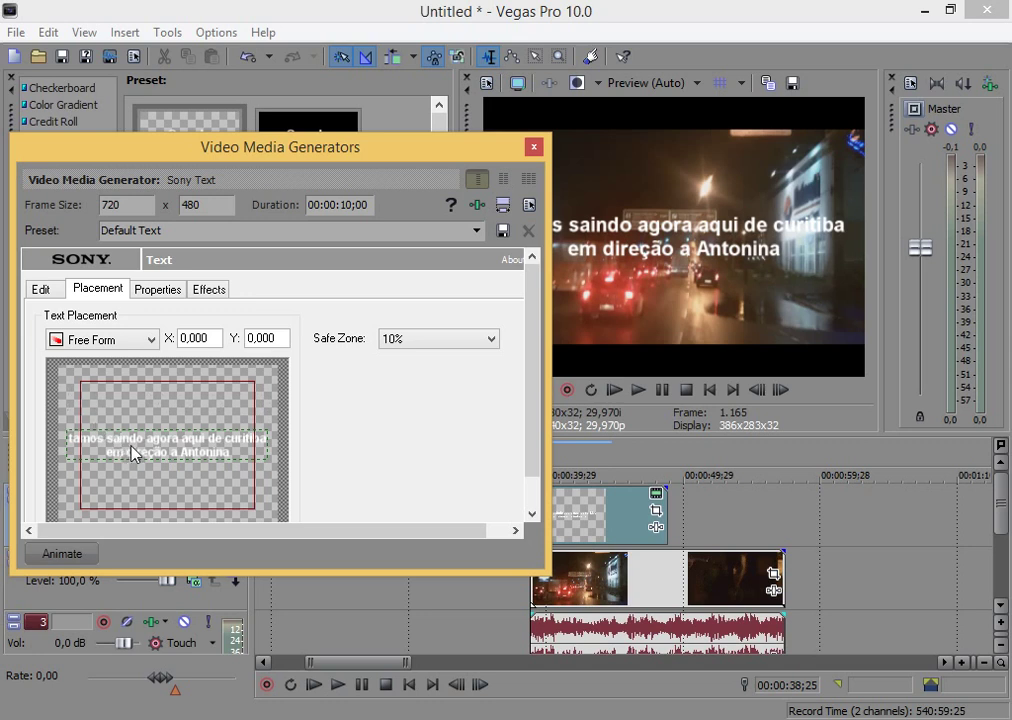
drag(161, 443, 162, 452)
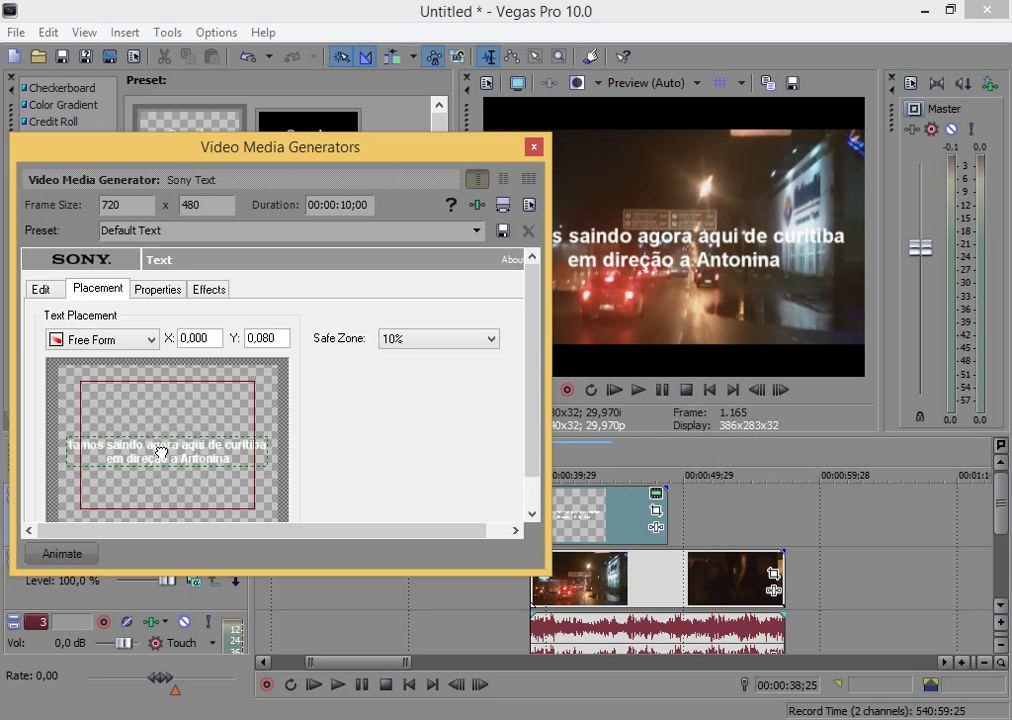
drag(161, 453, 161, 508)
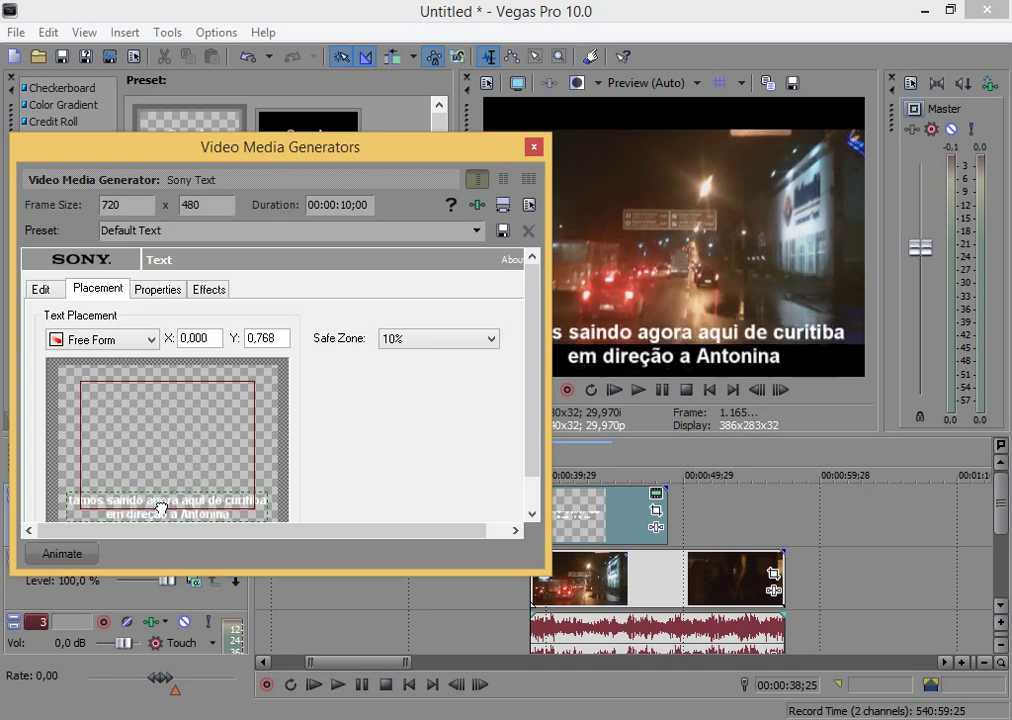
- Set the title's background to yellow (228, 210, 0) with alpha 0 and its text color to yellow (242, 231, 0)
click(160, 290)
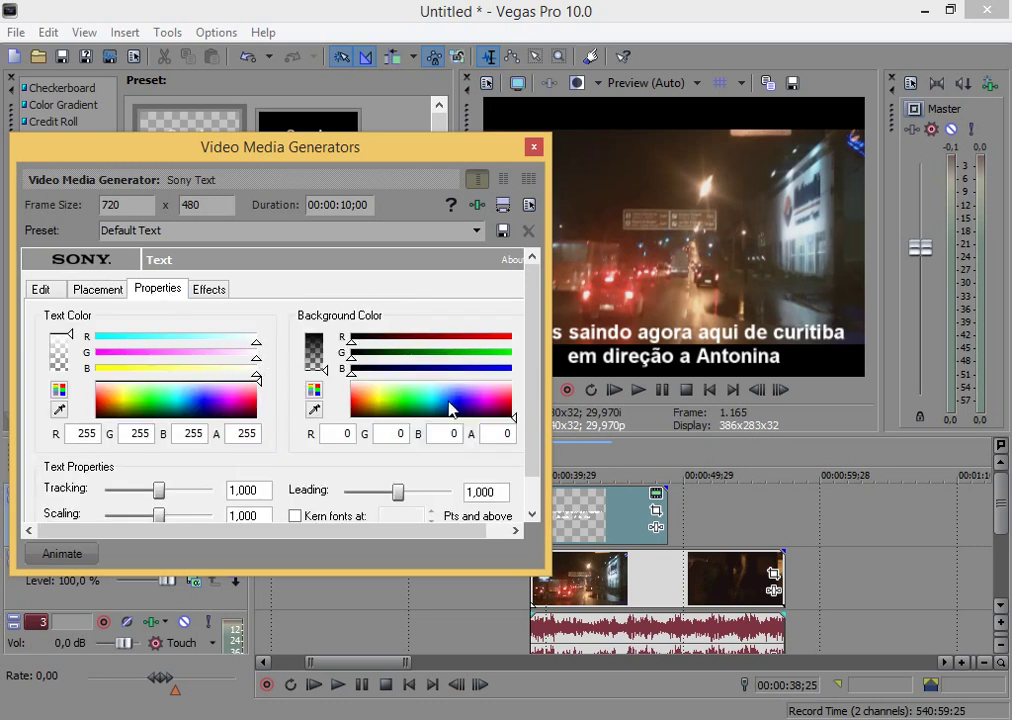
click(377, 403)
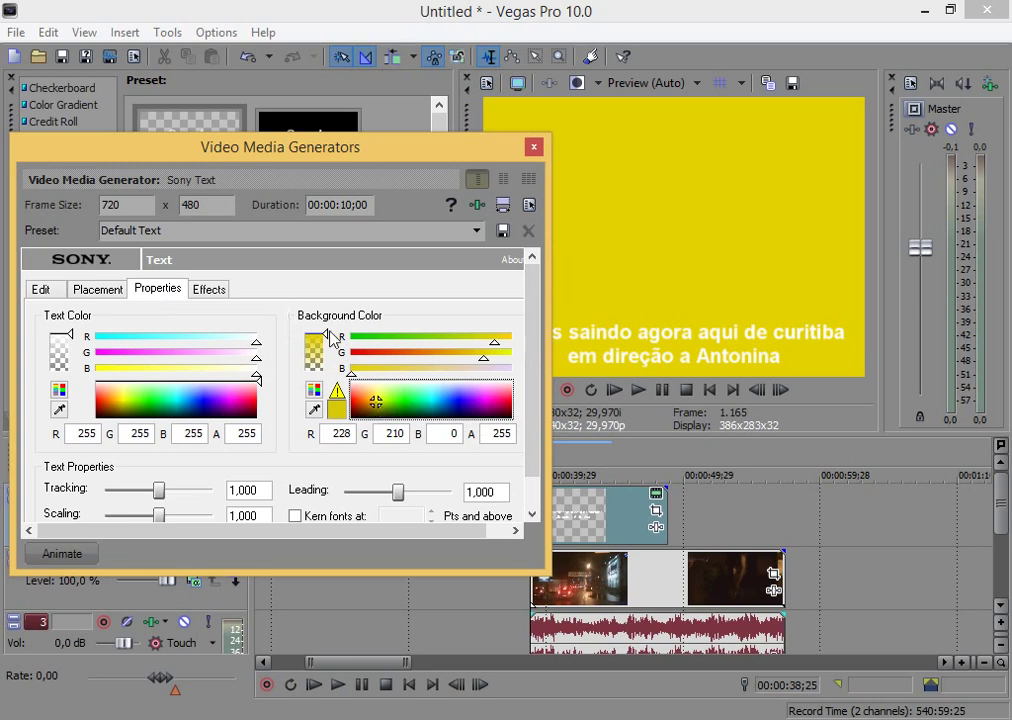
drag(328, 340, 333, 405)
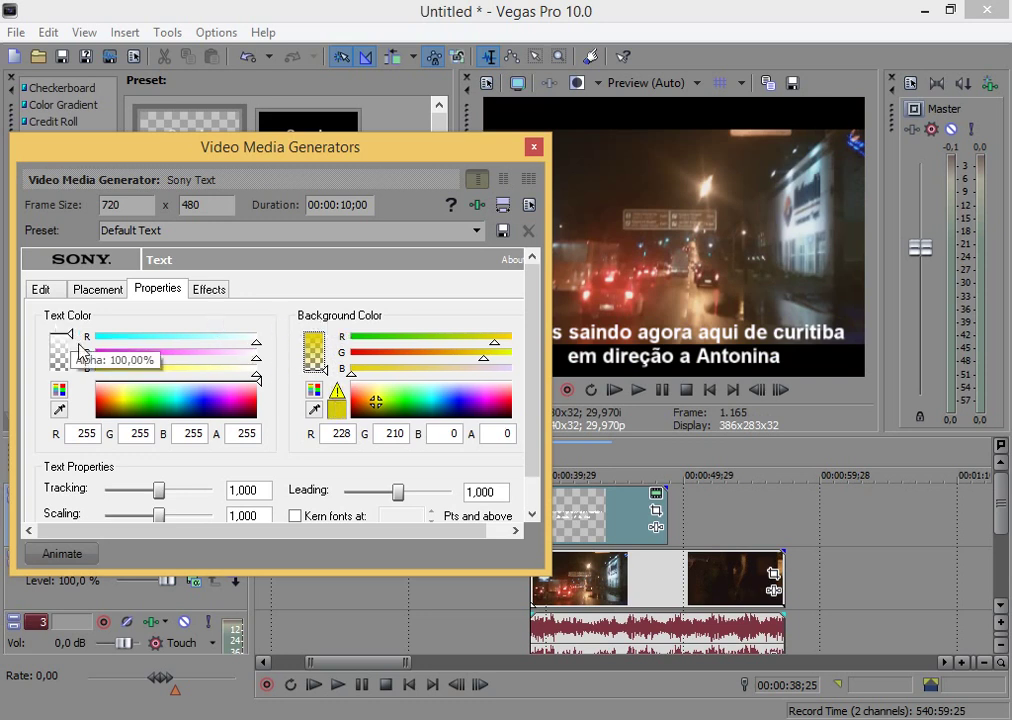
click(121, 401)
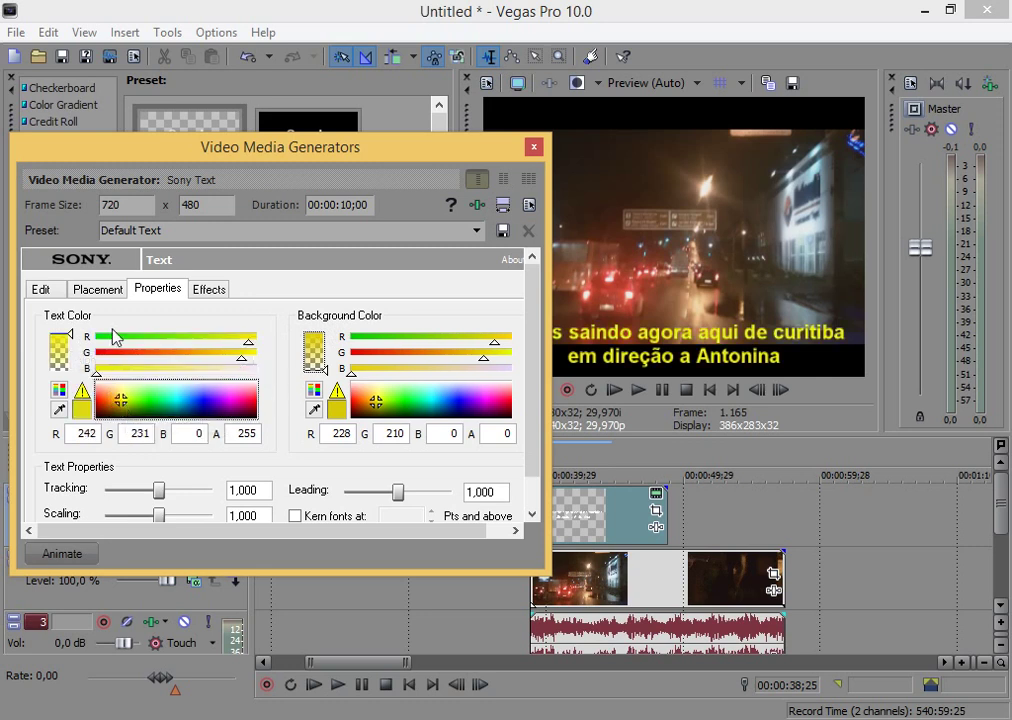
- Try a pale cyan outline (225, 252, 255) on the title text and turn the outline off again
click(211, 289)
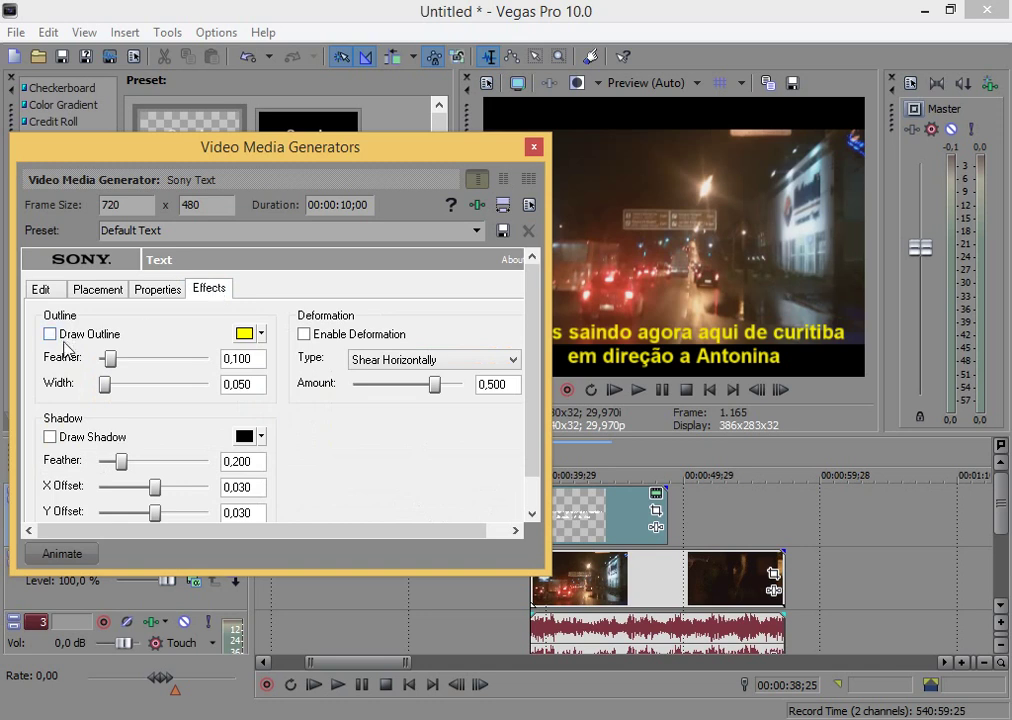
click(262, 336)
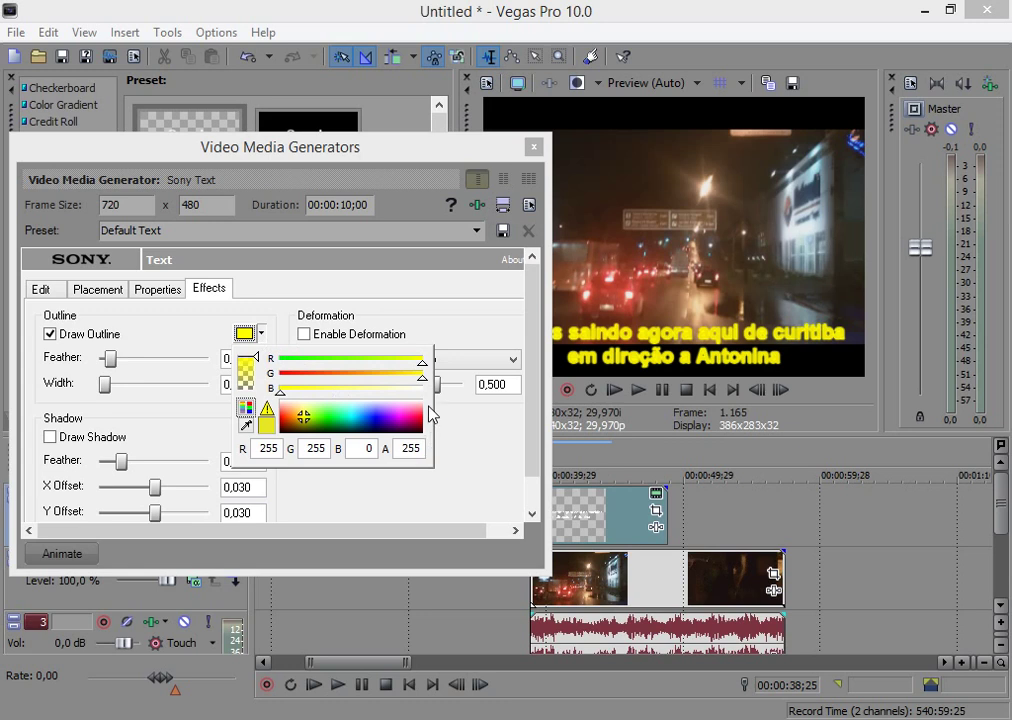
click(354, 402)
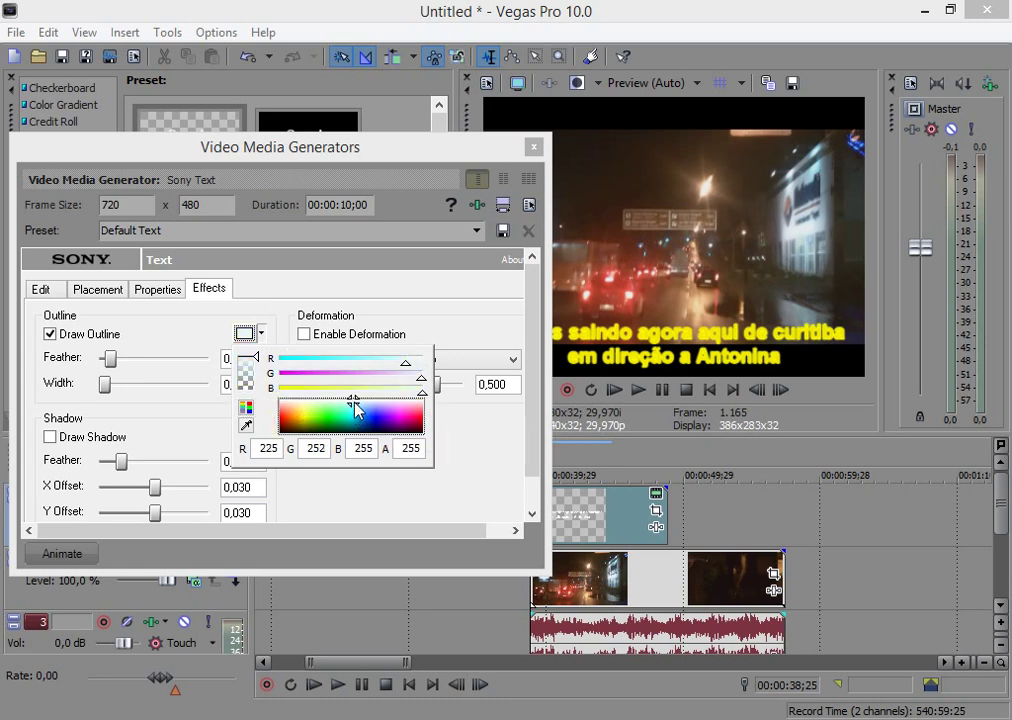
click(493, 453)
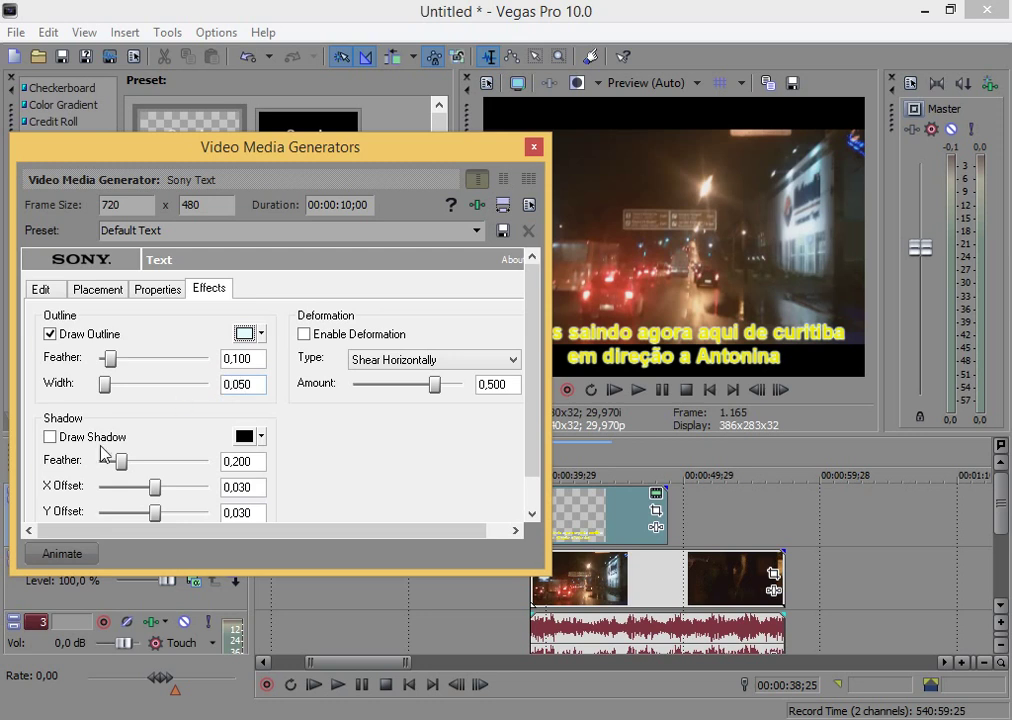
click(50, 334)
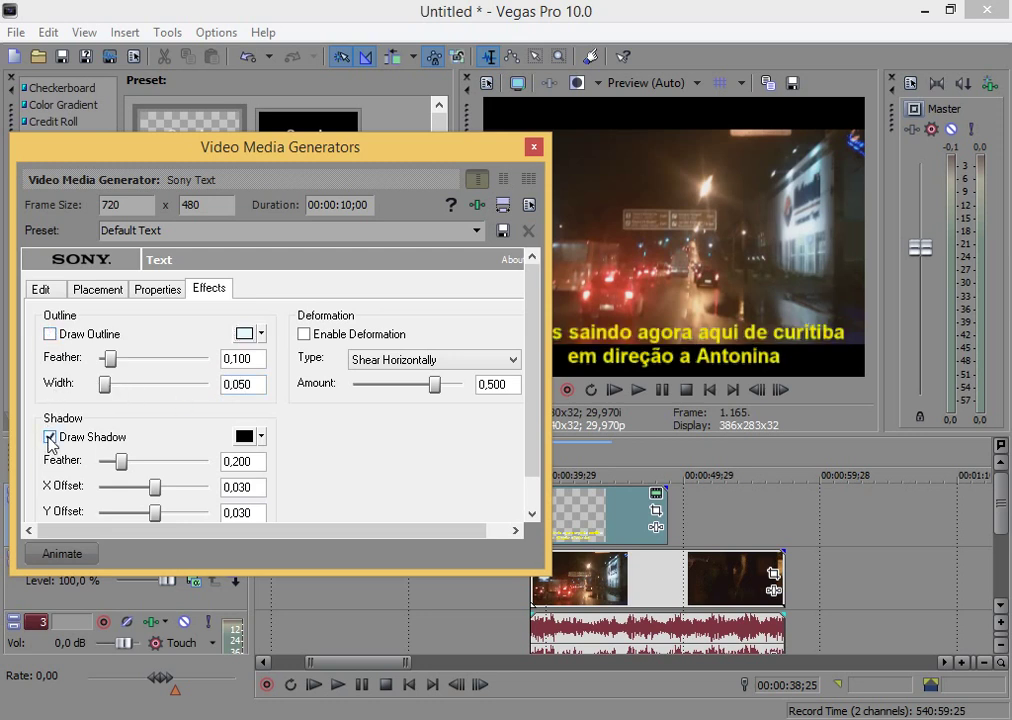
- Give the title text a pale cyan shadow (225, 255, 253) with a feather of 0,227
click(261, 438)
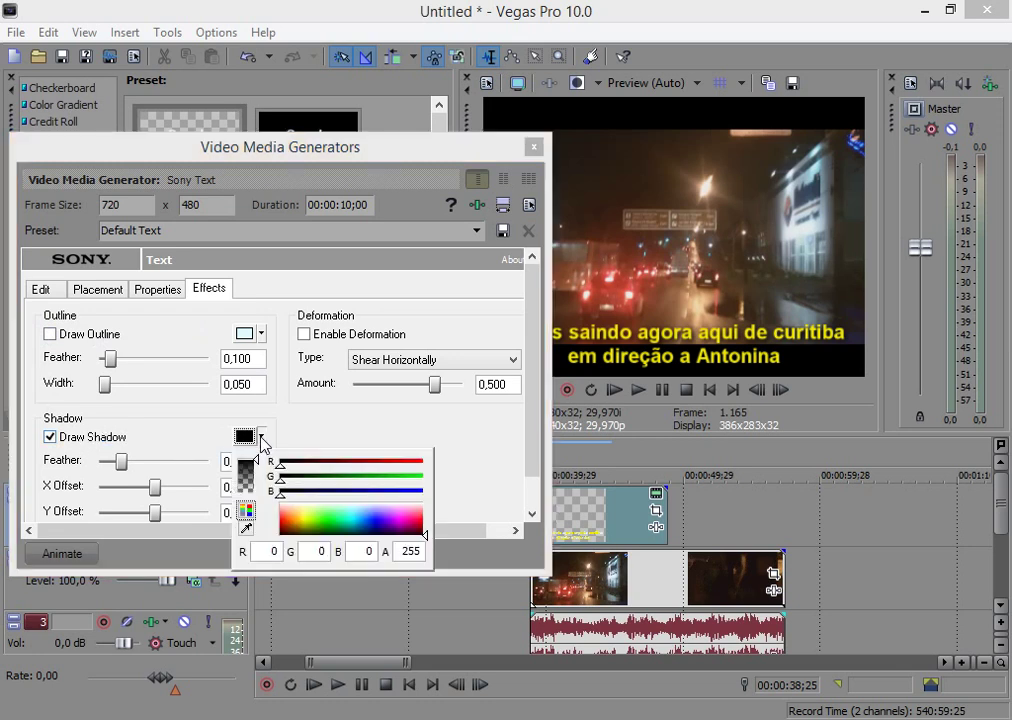
click(350, 504)
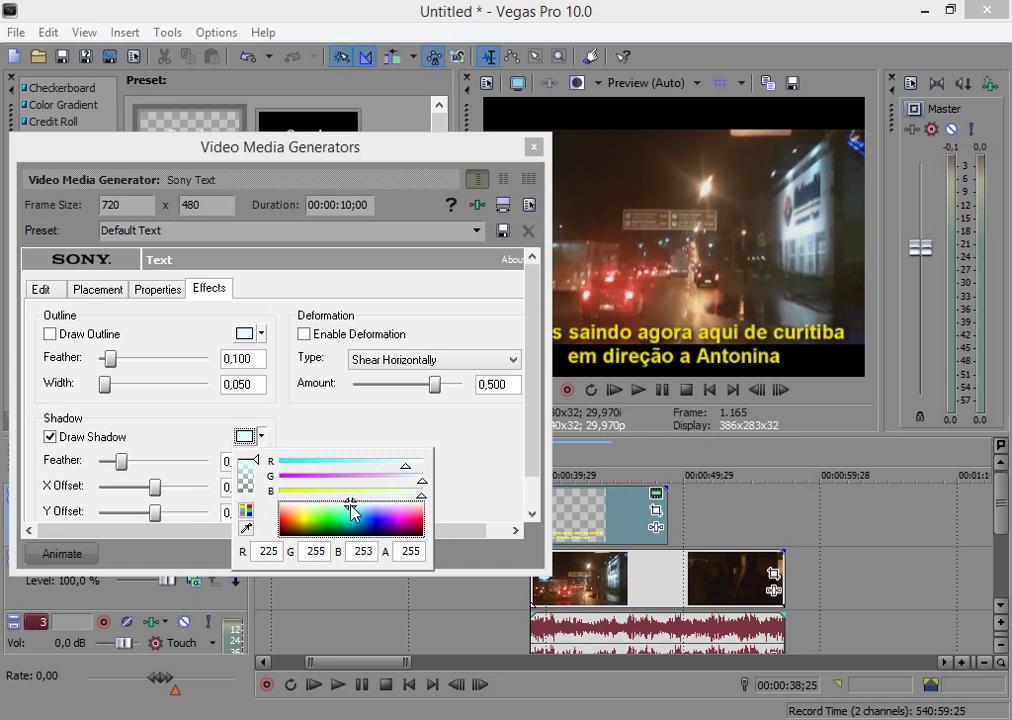
click(481, 472)
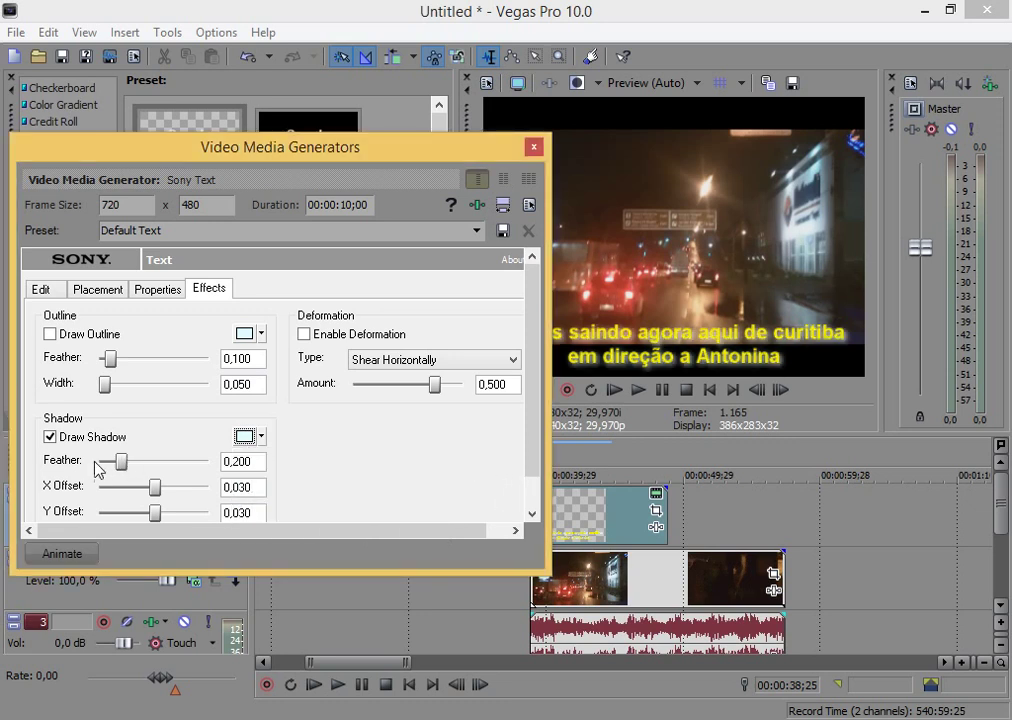
mouse_move(121, 461)
mouse_down()
mouse_move(103, 471)
mouse_move(174, 472)
mouse_move(87, 474)
mouse_move(199, 463)
mouse_move(104, 474)
mouse_move(124, 466)
mouse_up()
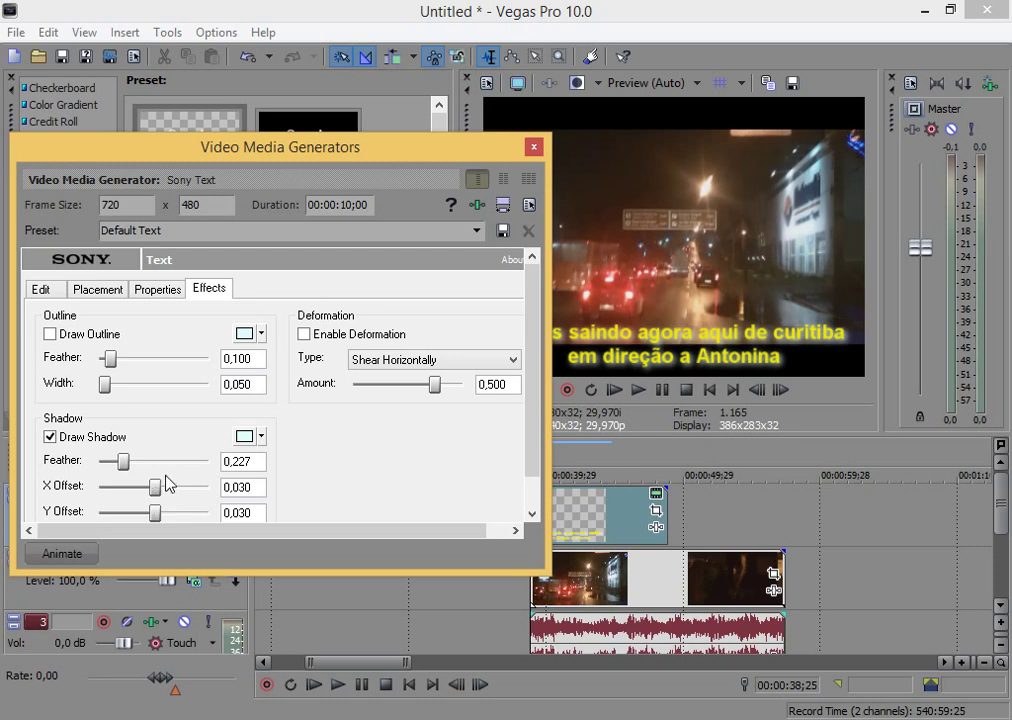
click(163, 291)
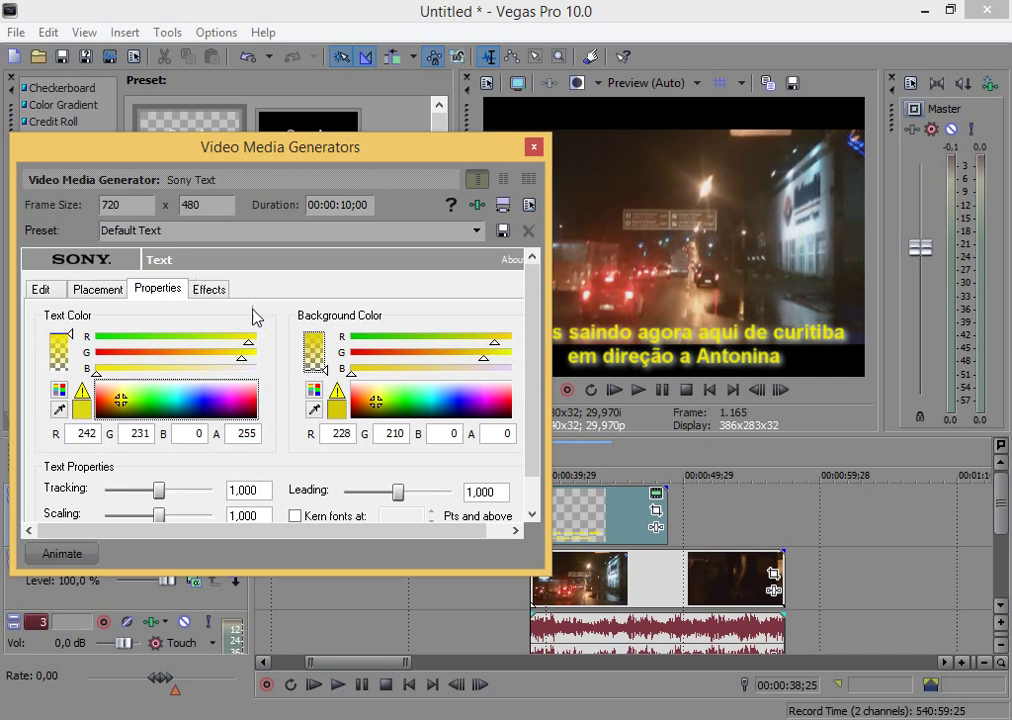
click(99, 289)
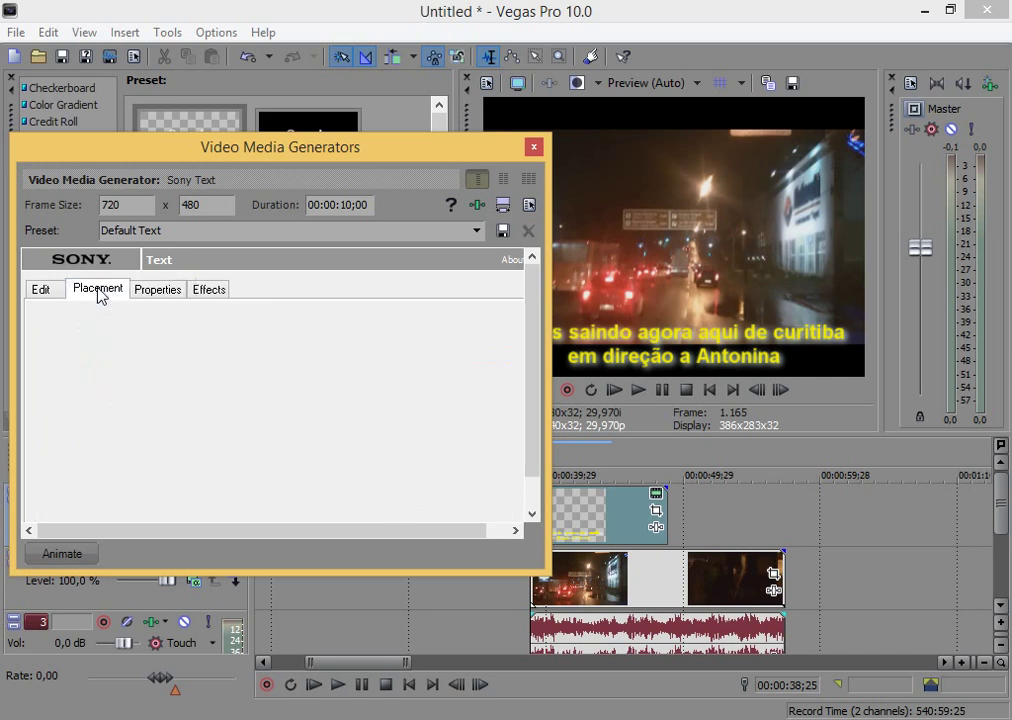
click(40, 289)
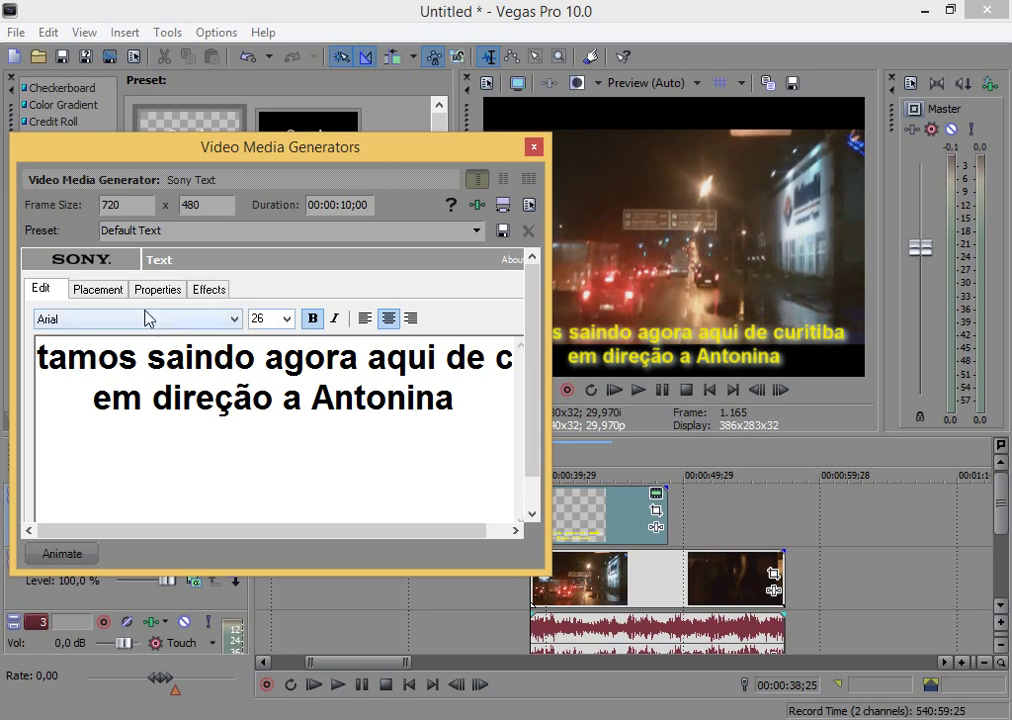
click(208, 291)
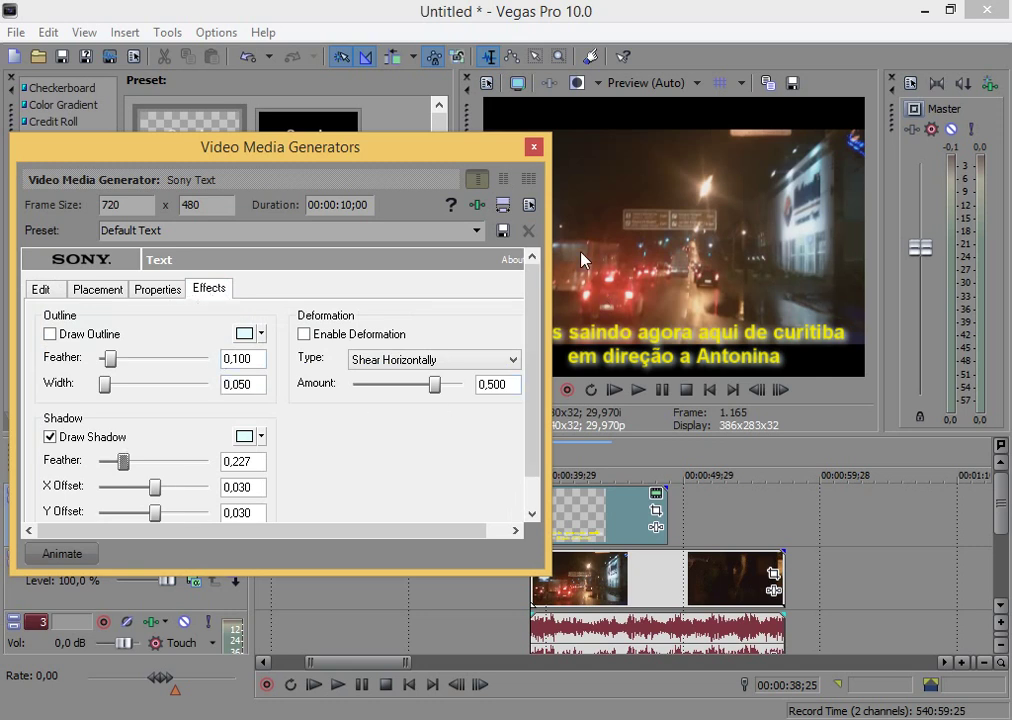
- Close the text generator, shorten the text event by about 3;03 at its end, and play the clip to check the title
click(534, 148)
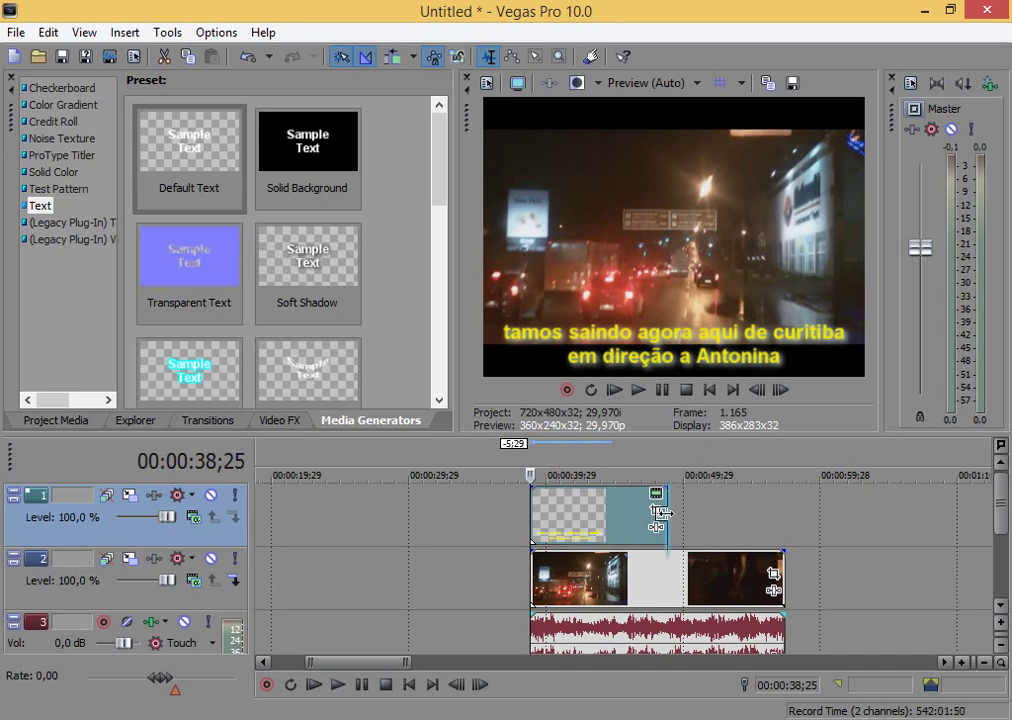
drag(663, 520, 619, 515)
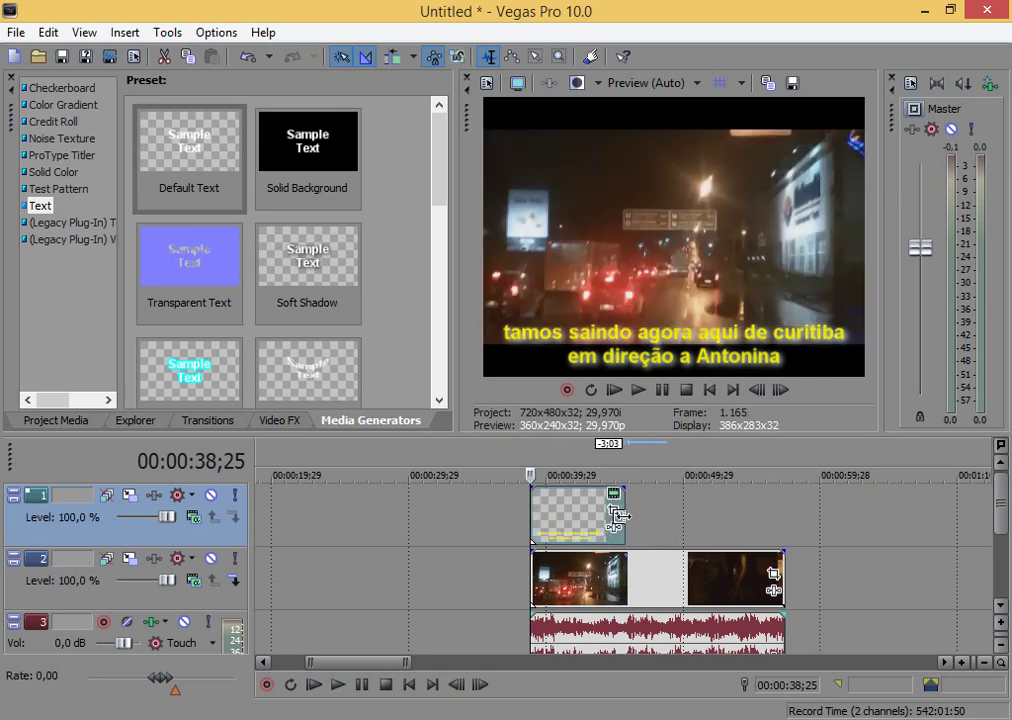
key(space)
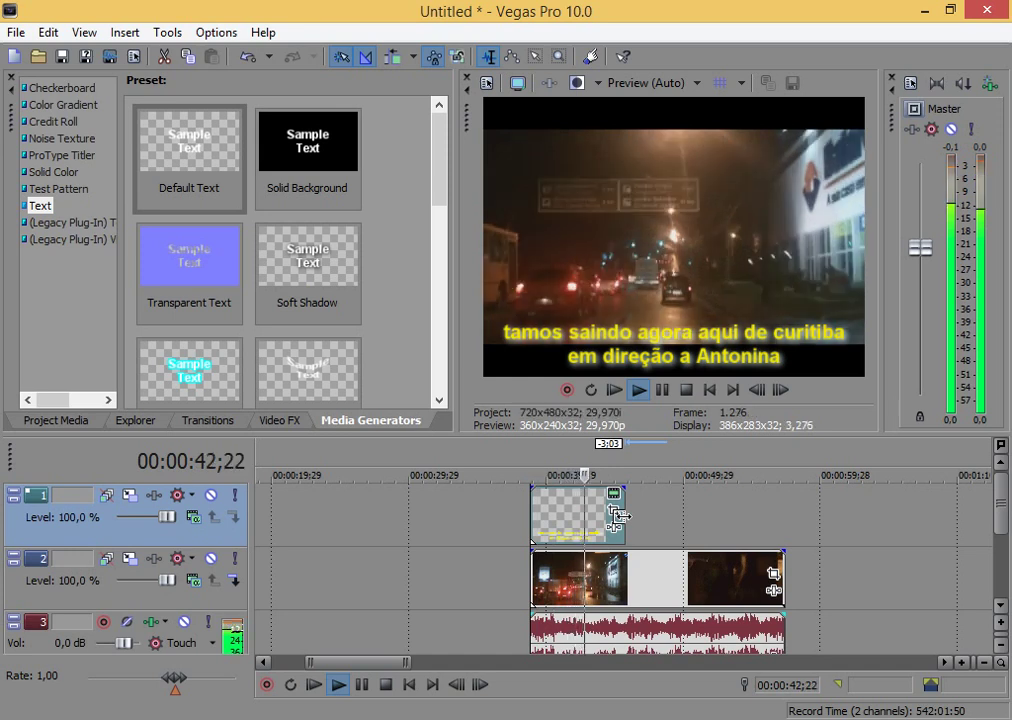
key(space)
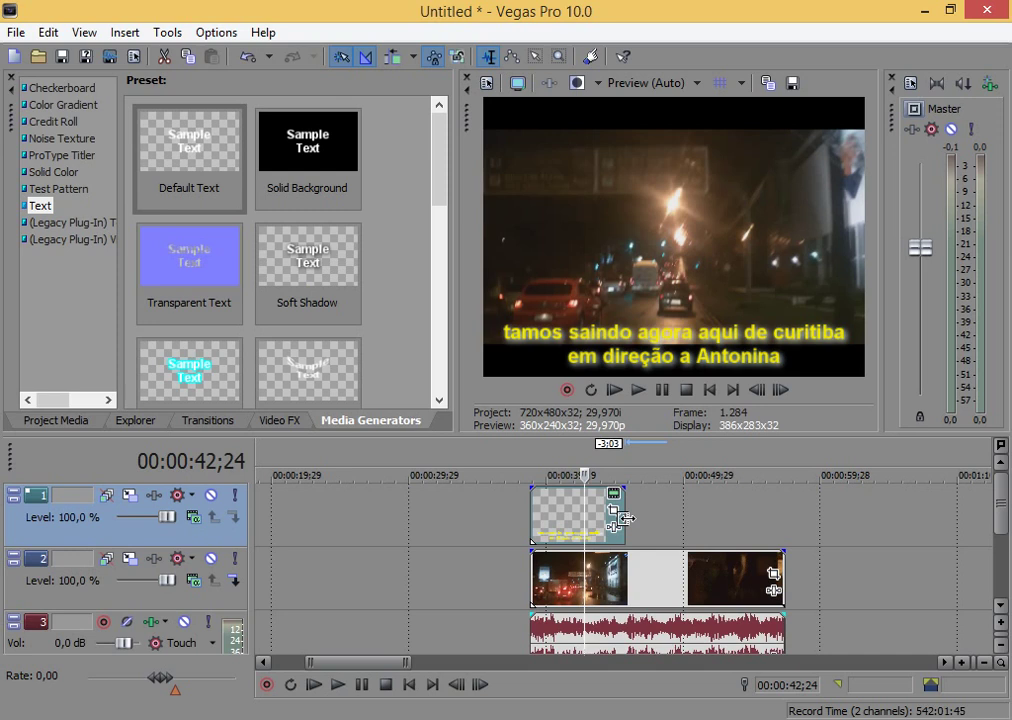
- Trim the end of the text event back to the cursor at 00:00:42;24 and play the footage that follows it
drag(625, 518, 587, 521)
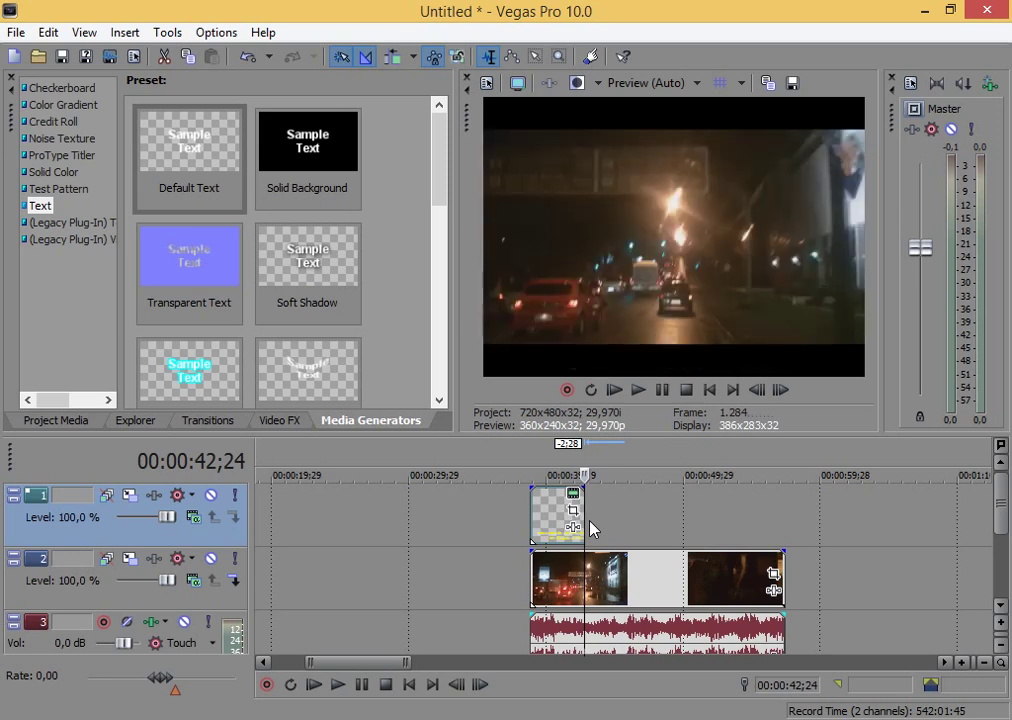
key(space)
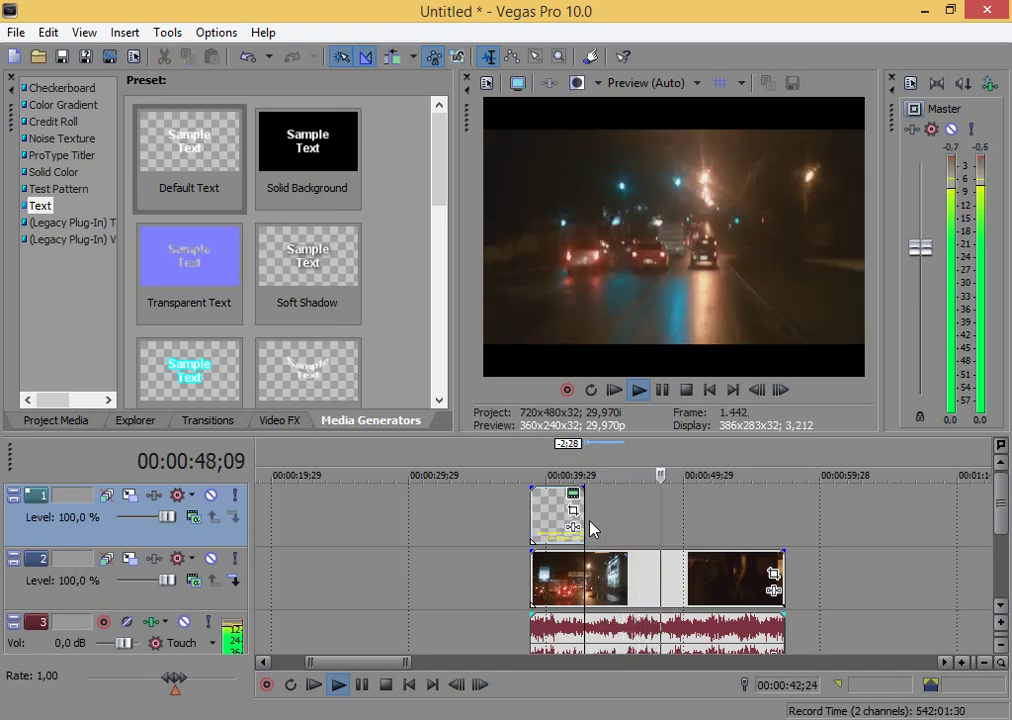
key(space)
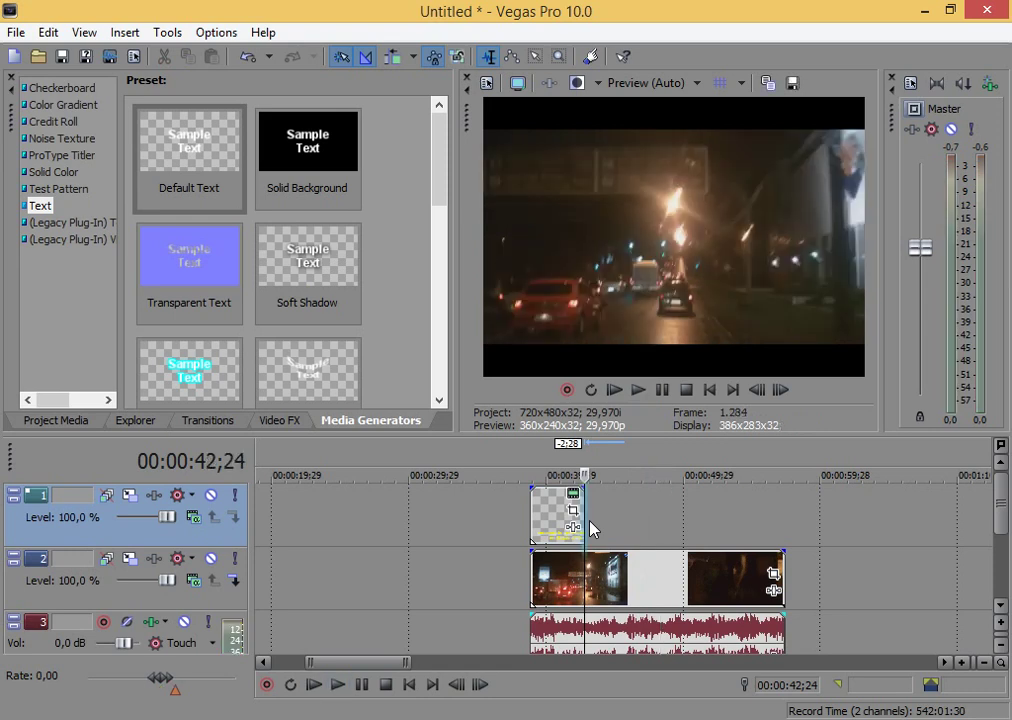
key(space)
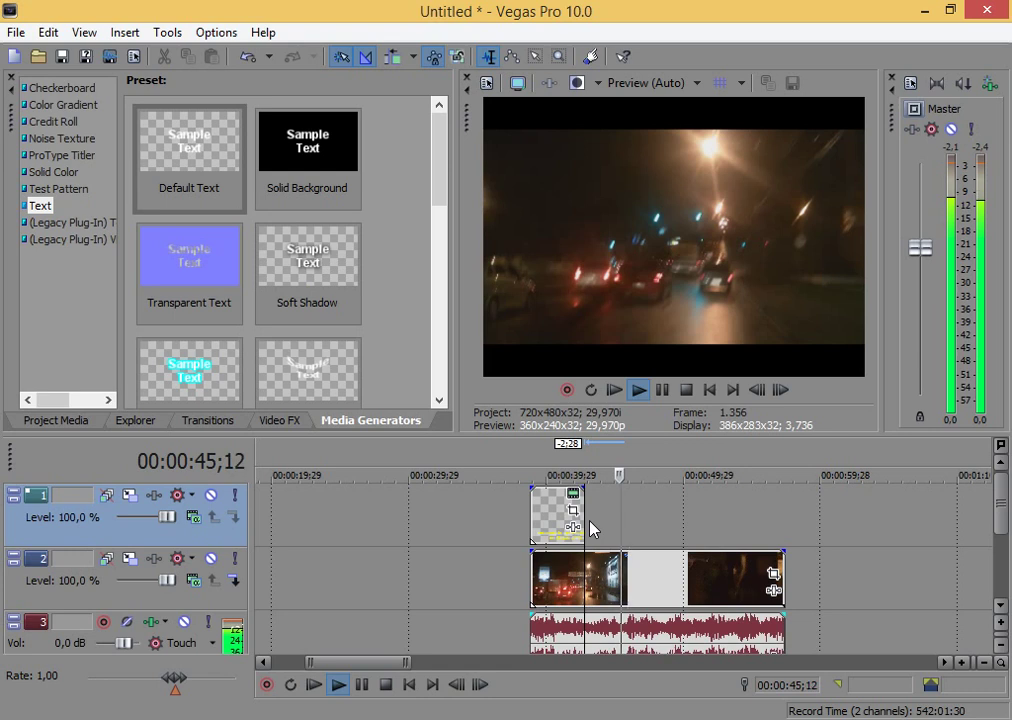
key(space)
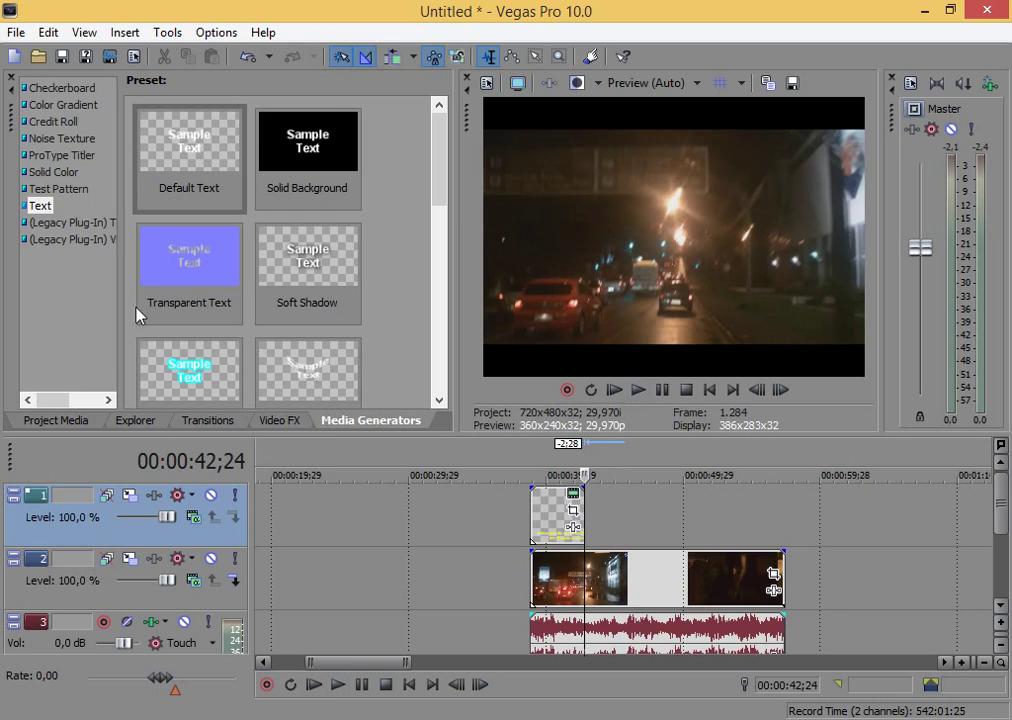
- Copy the text event and paste it at 00:00:43;04 as a new copy of the source media
click(548, 524)
right_click(548, 524)
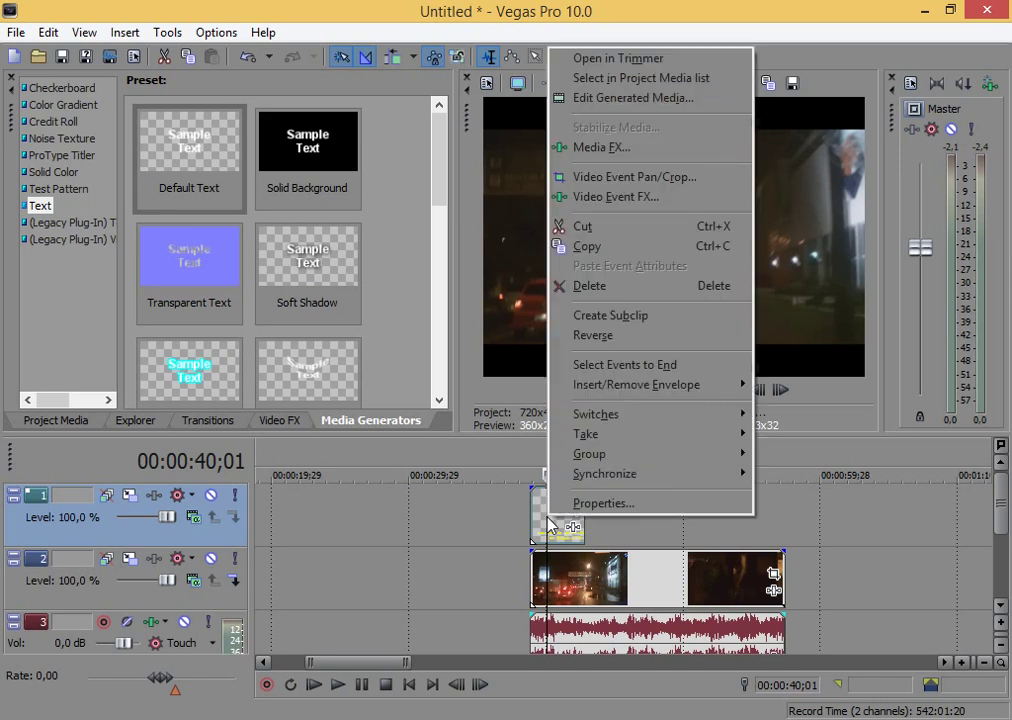
click(604, 258)
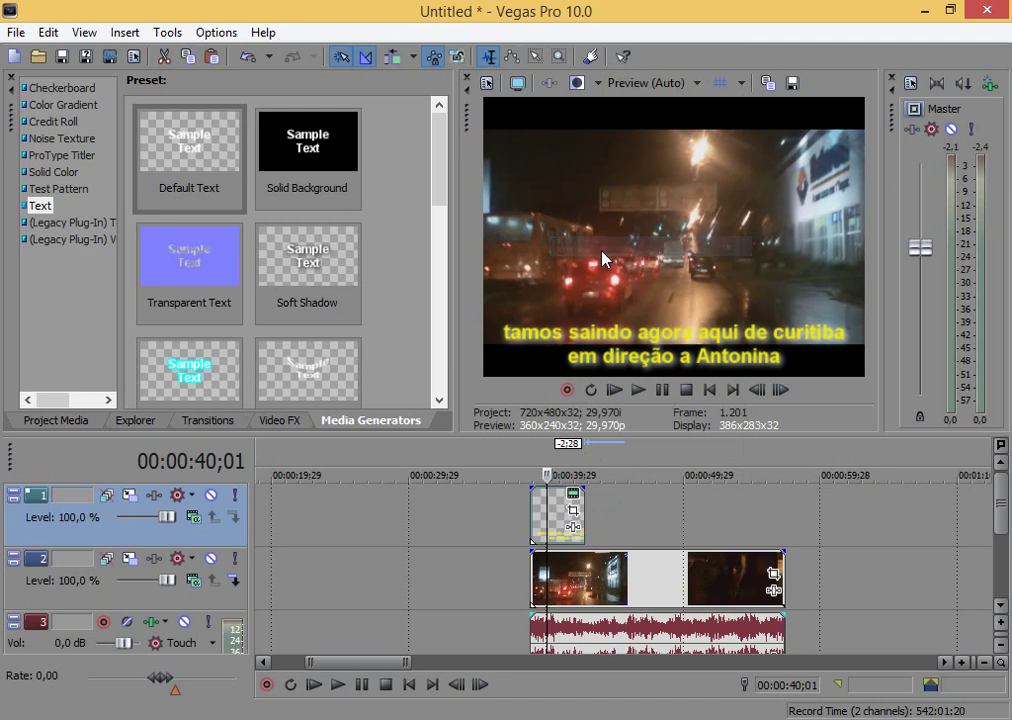
click(587, 462)
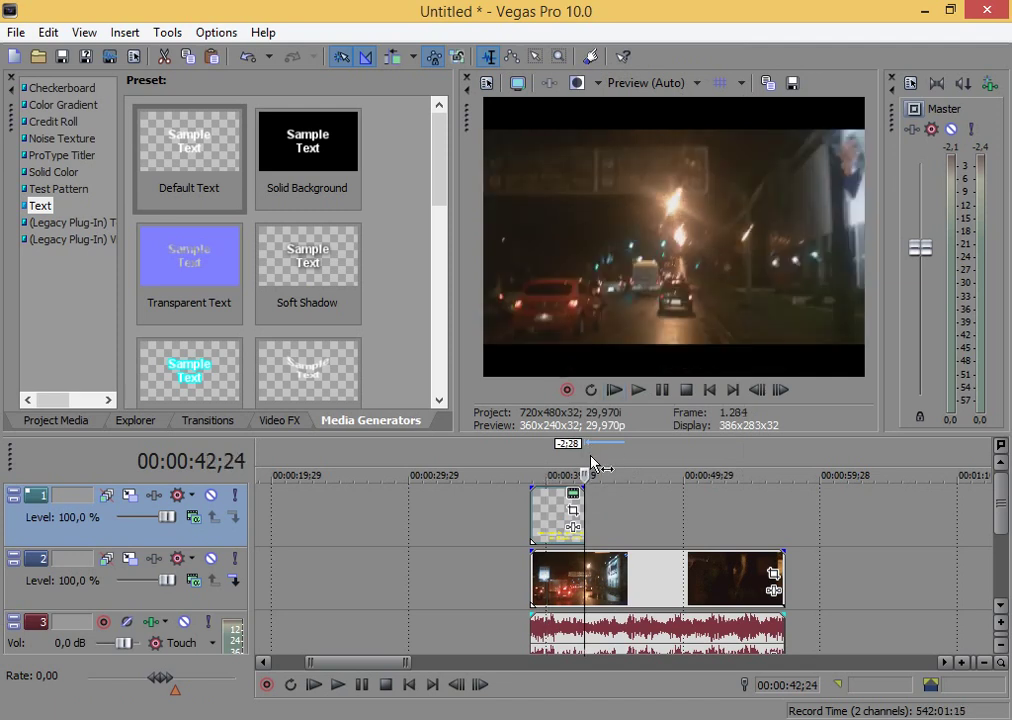
key(Right)
key(Right)
key(Right)
key(Right)
key(Right)
key(Right)
key(Right)
key(Right)
key(Right)
key(Right)
key(Right)
key(Right)
key(Right)
key(Right)
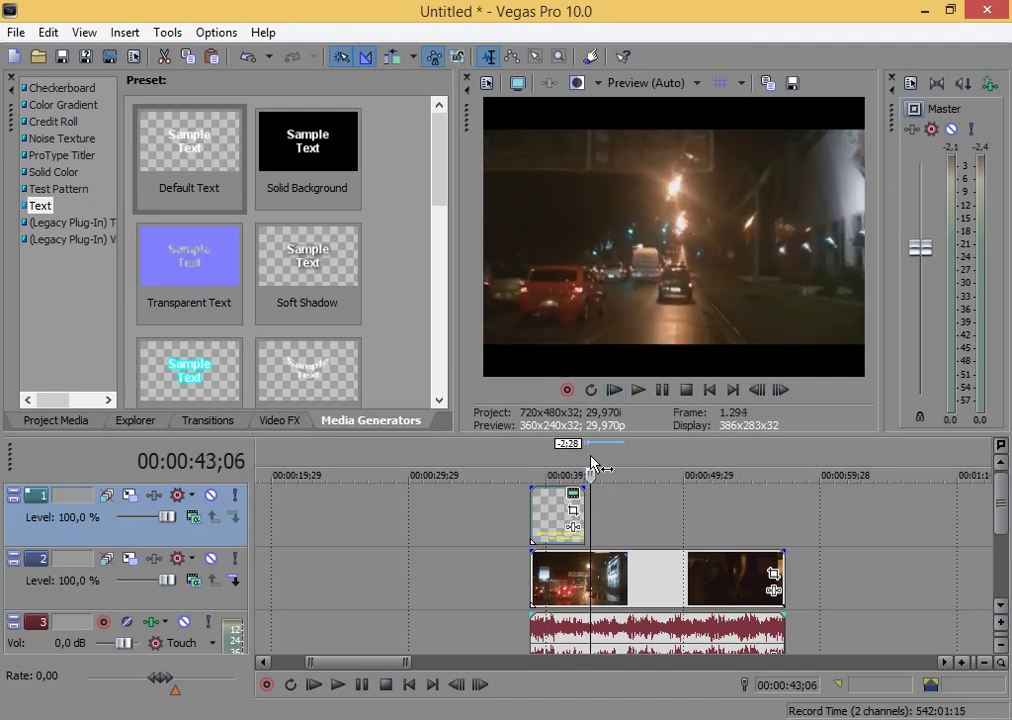
key(Left)
key(Left)
key(Left)
key(Left)
key(Left)
key(Left)
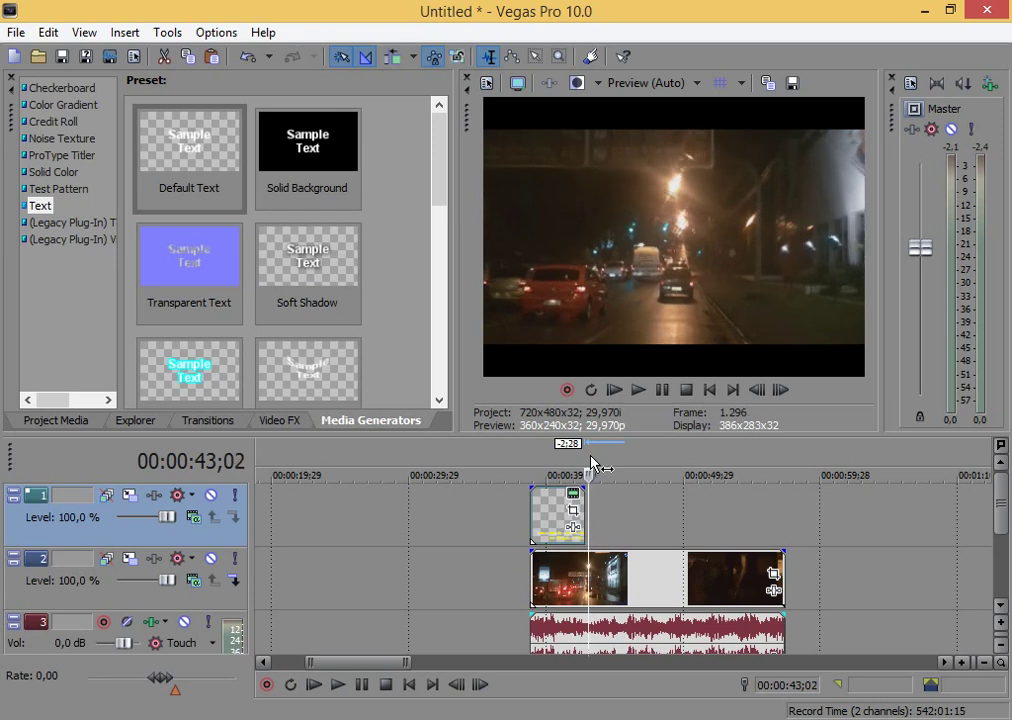
key(Right)
key(Right)
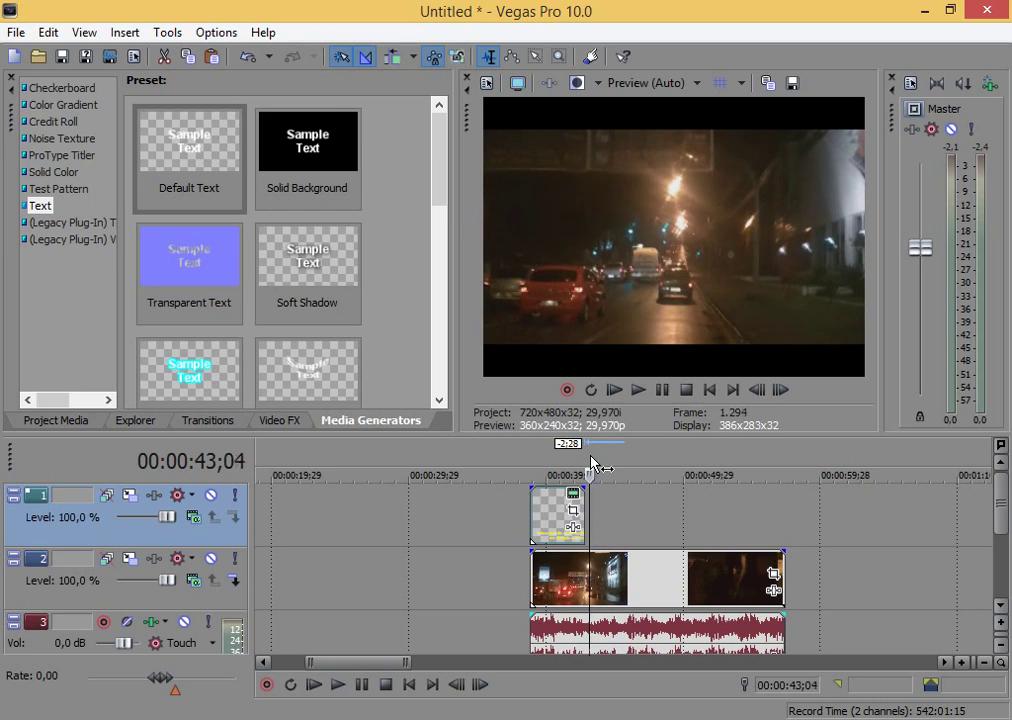
key(ctrl+v)
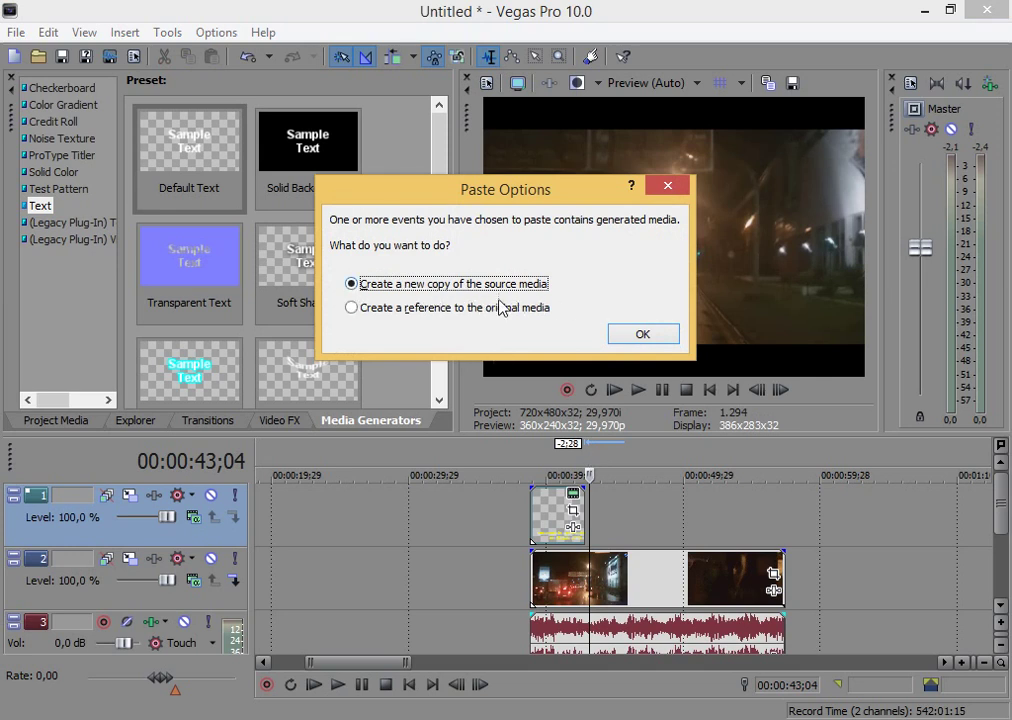
click(643, 335)
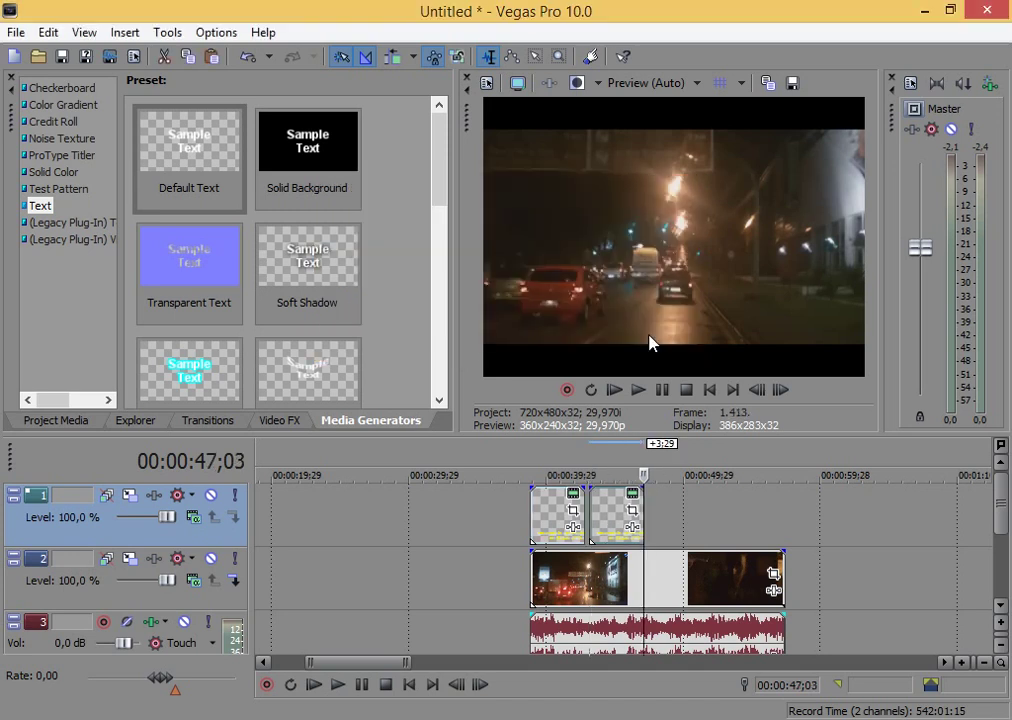
- Check the pasted title's text in its generator and play the clip from 00:00:43;04 to hear the spoken line
click(589, 474)
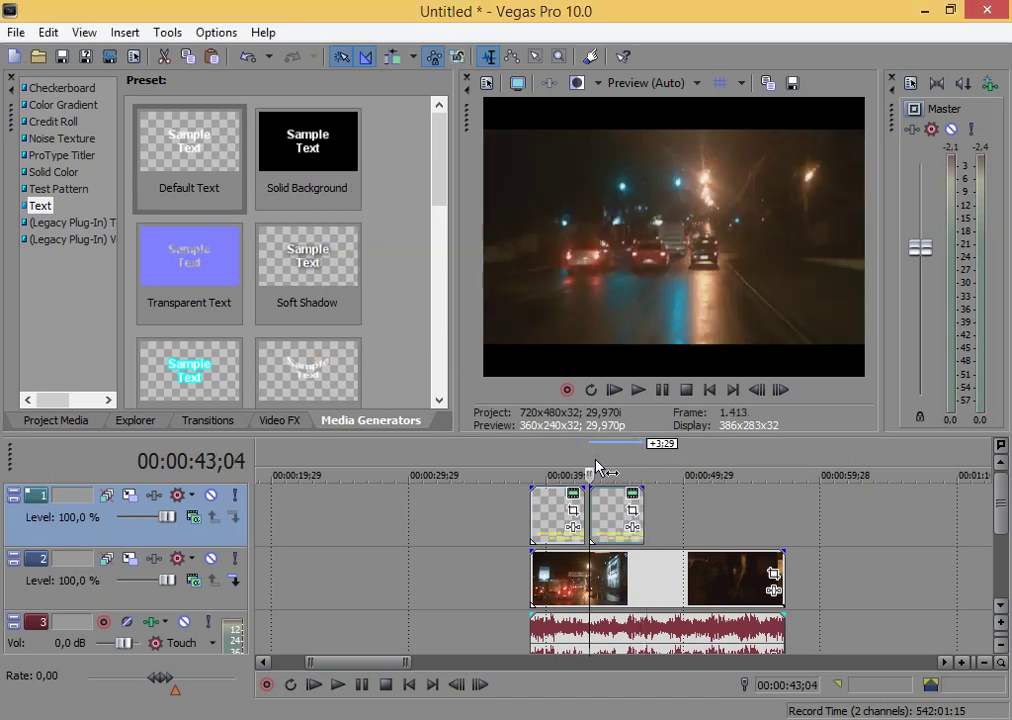
click(633, 497)
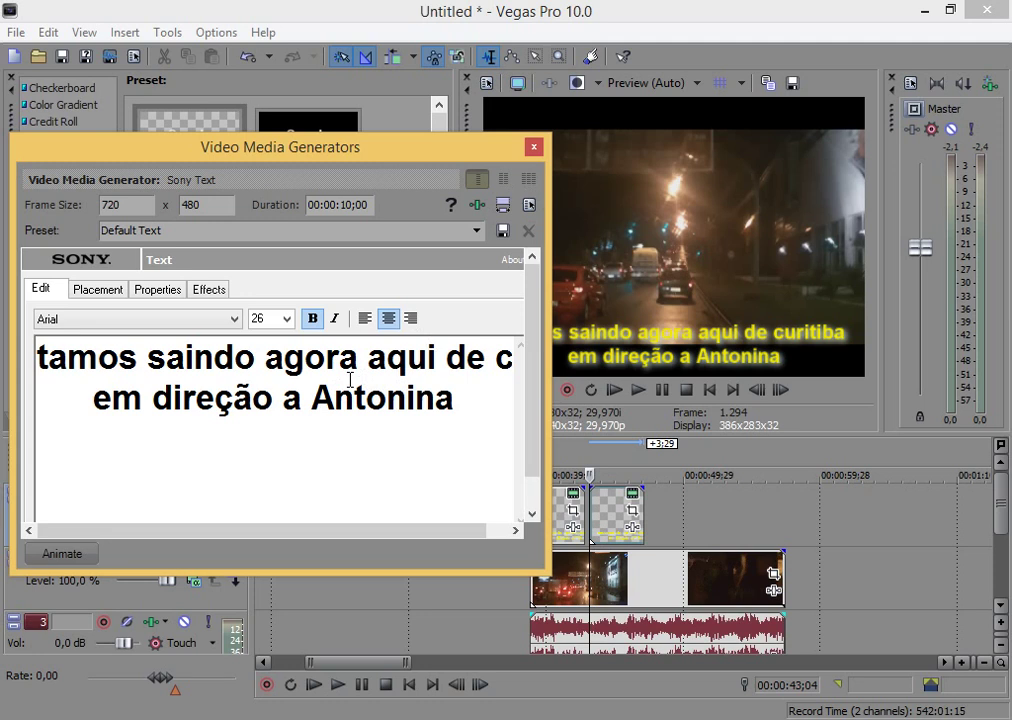
click(535, 149)
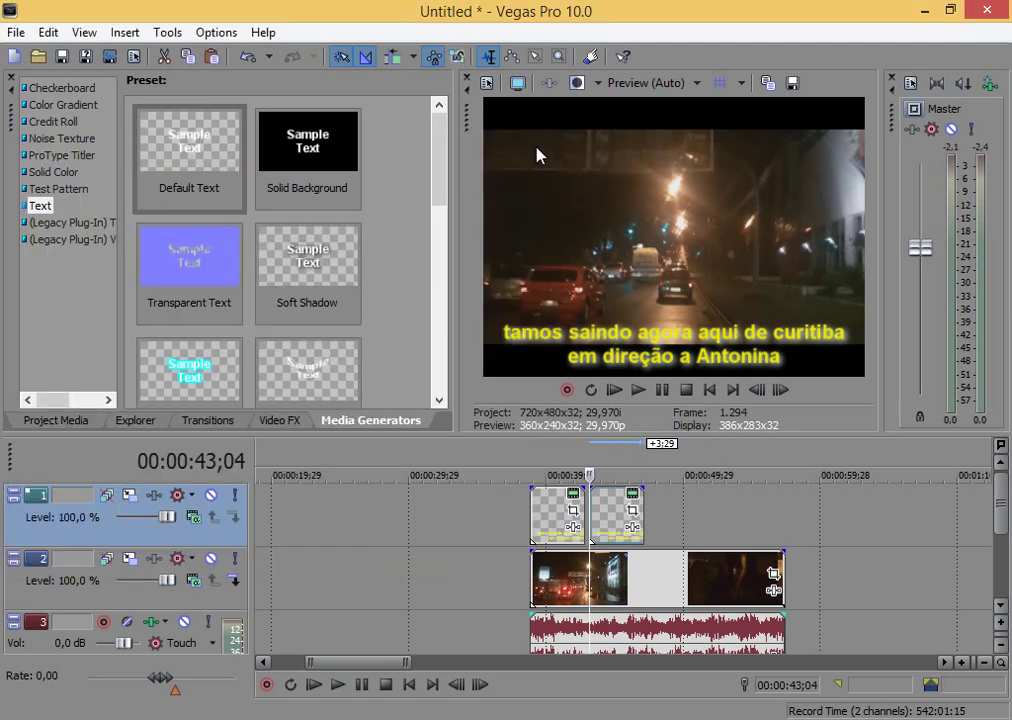
key(space)
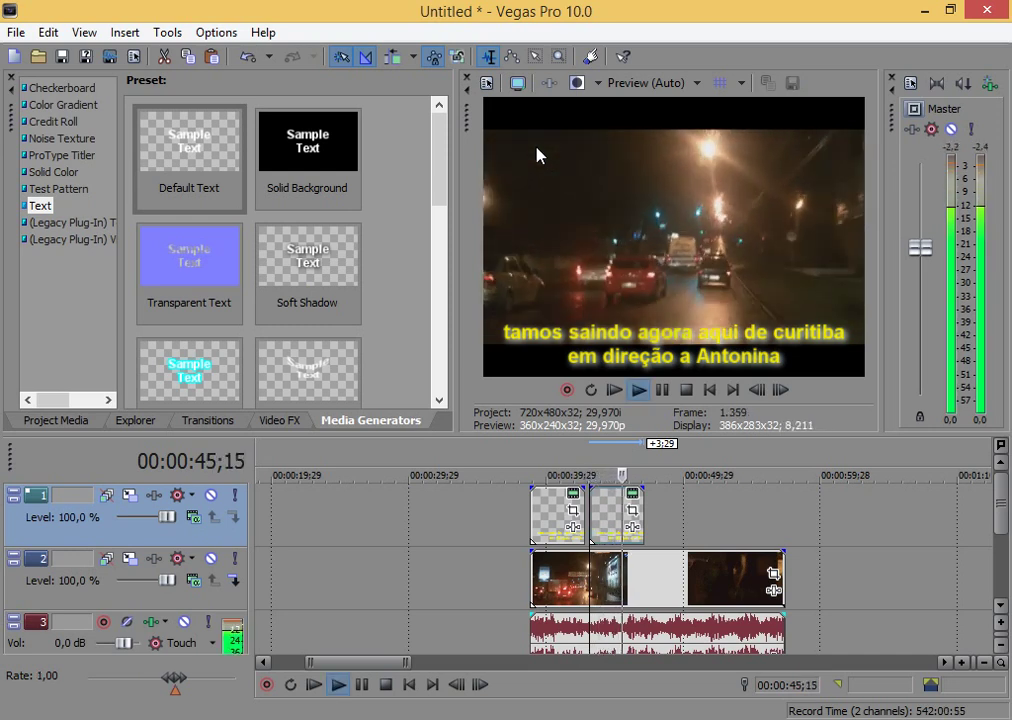
key(space)
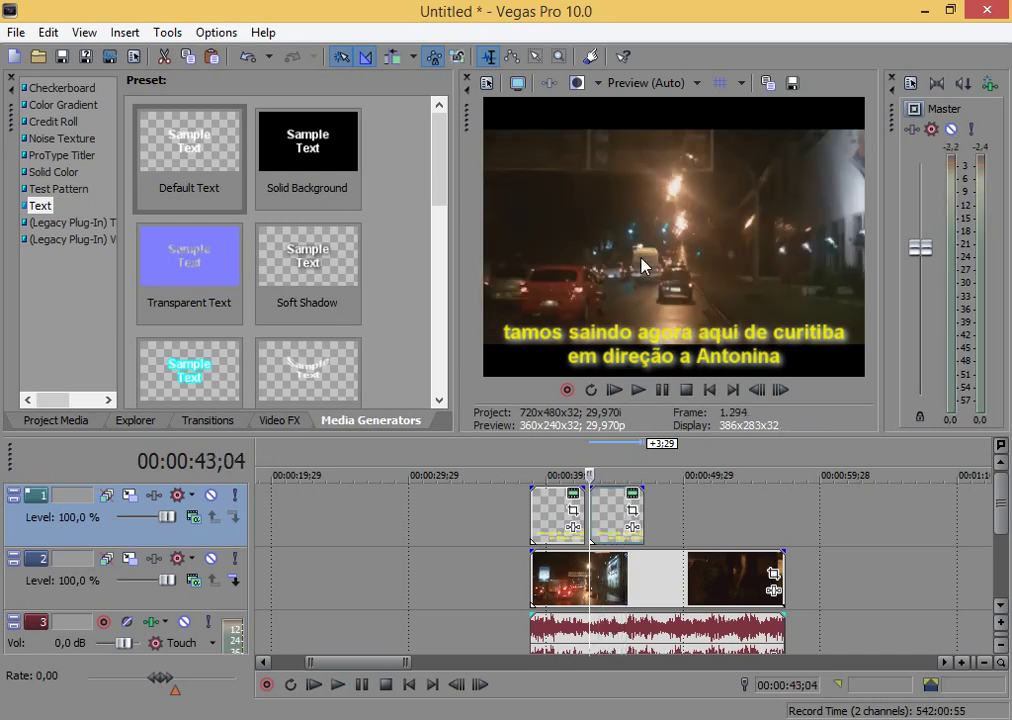
- Replace the second title's text with "Onde a gente vai fazer a nossa pescaria" and close the generator
click(633, 496)
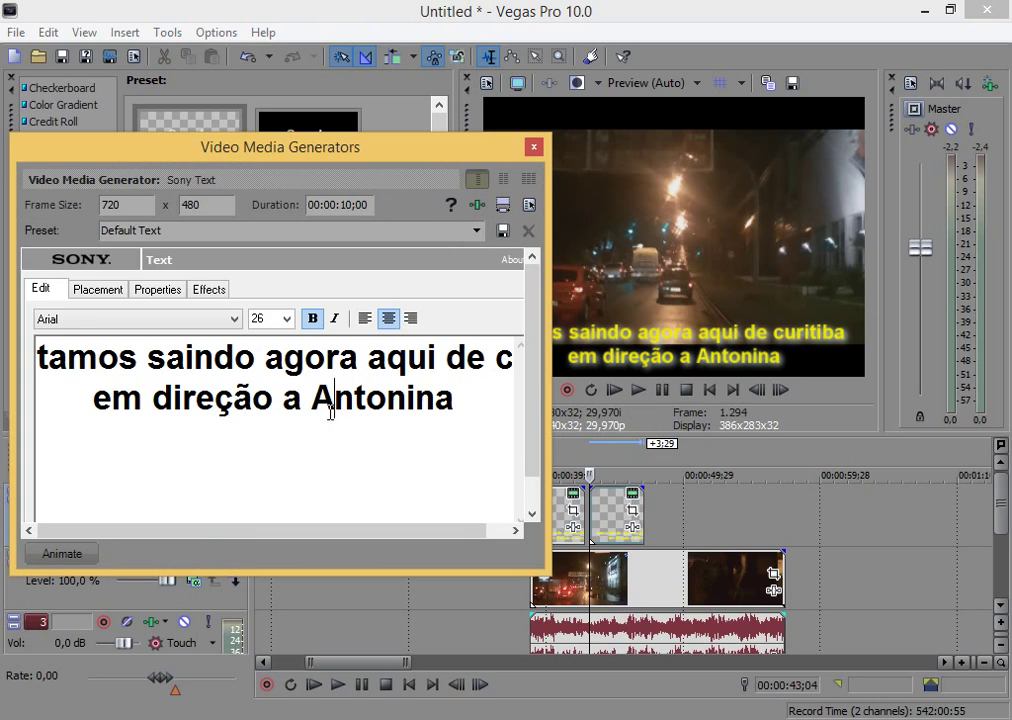
key(ctrl+a)
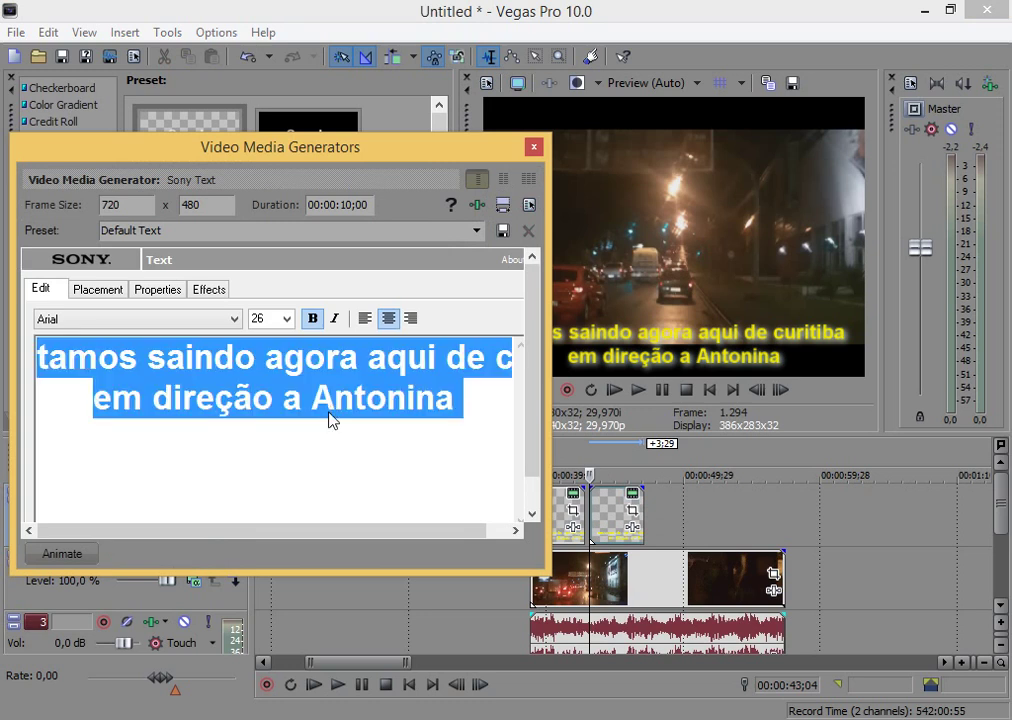
text(O)
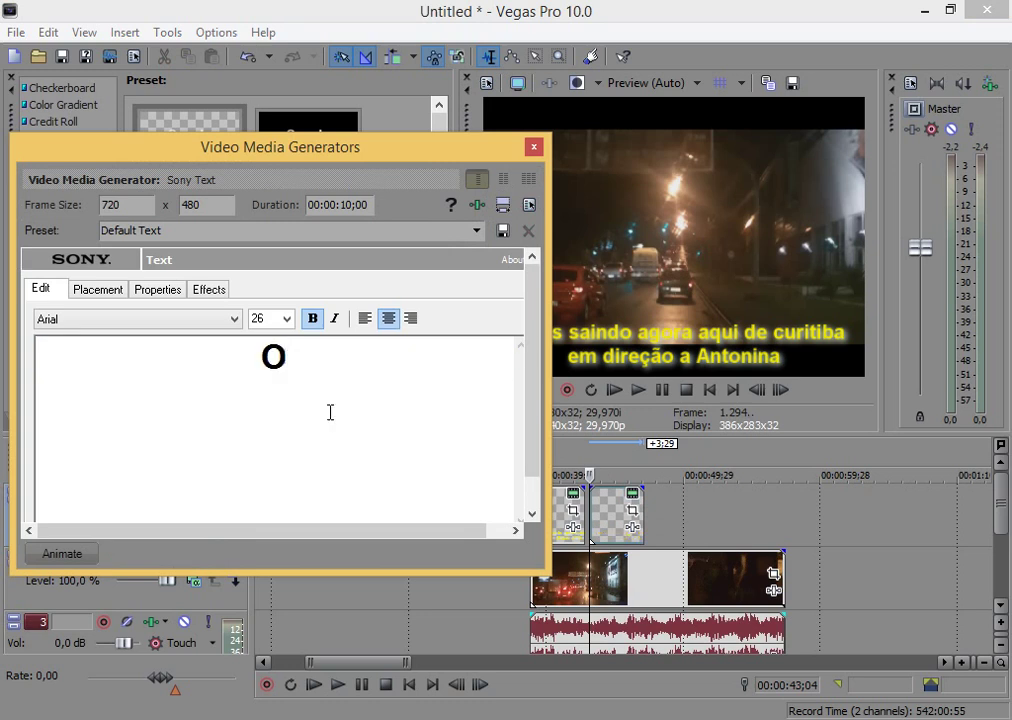
text(nde a g)
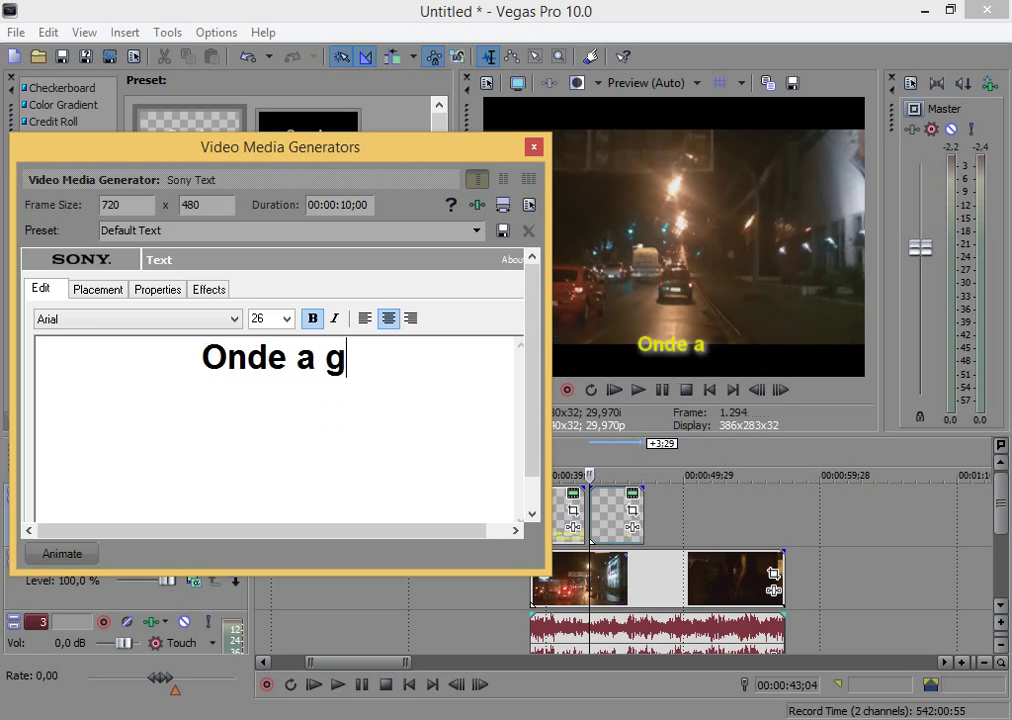
text(ene)
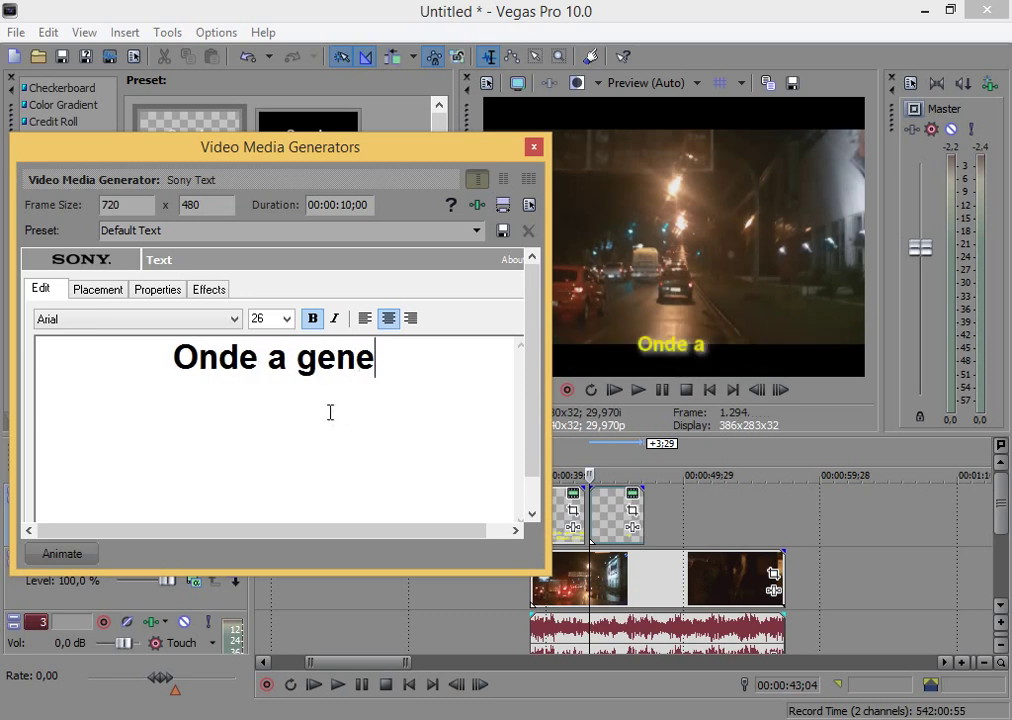
key(BackSpace)
key(BackSpace)
text(t)
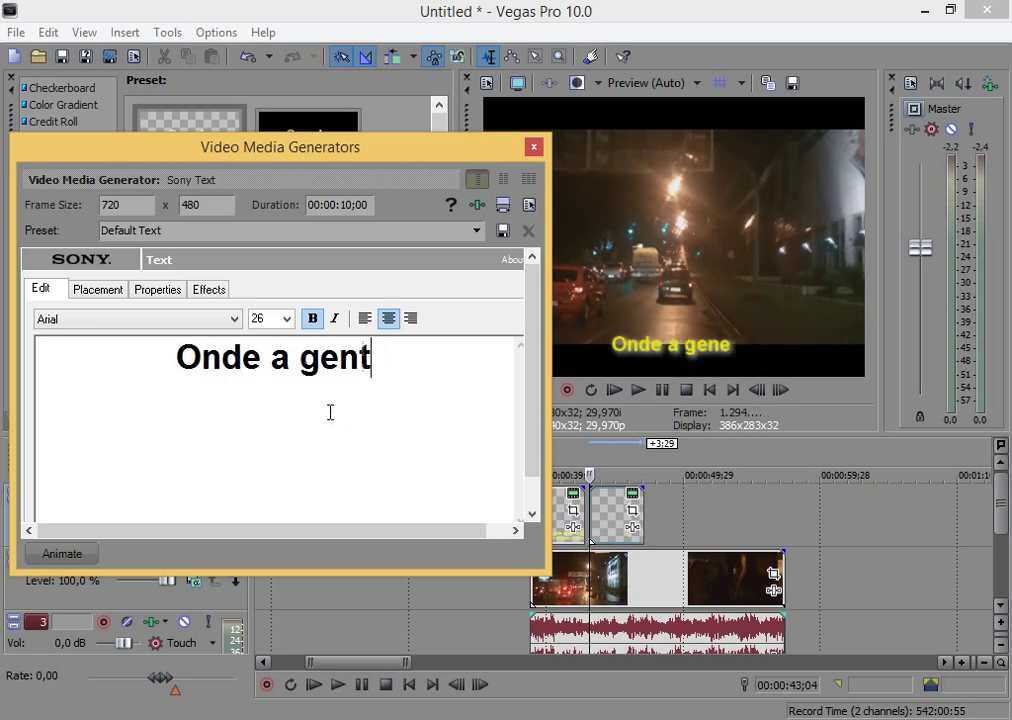
text(e vai fa)
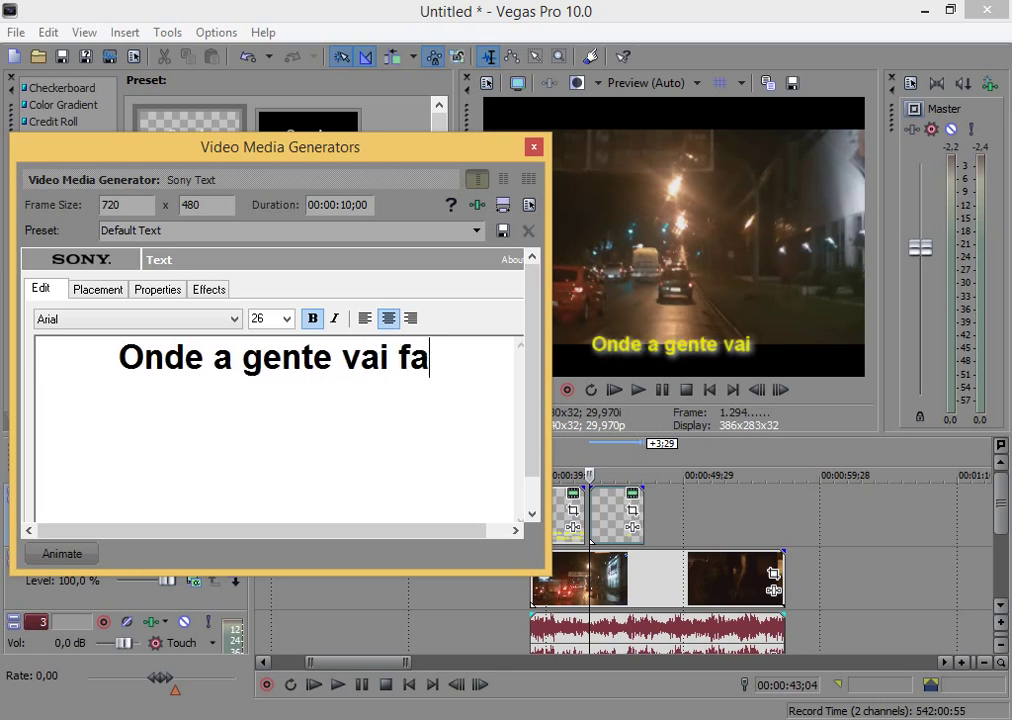
text(zer a nos)
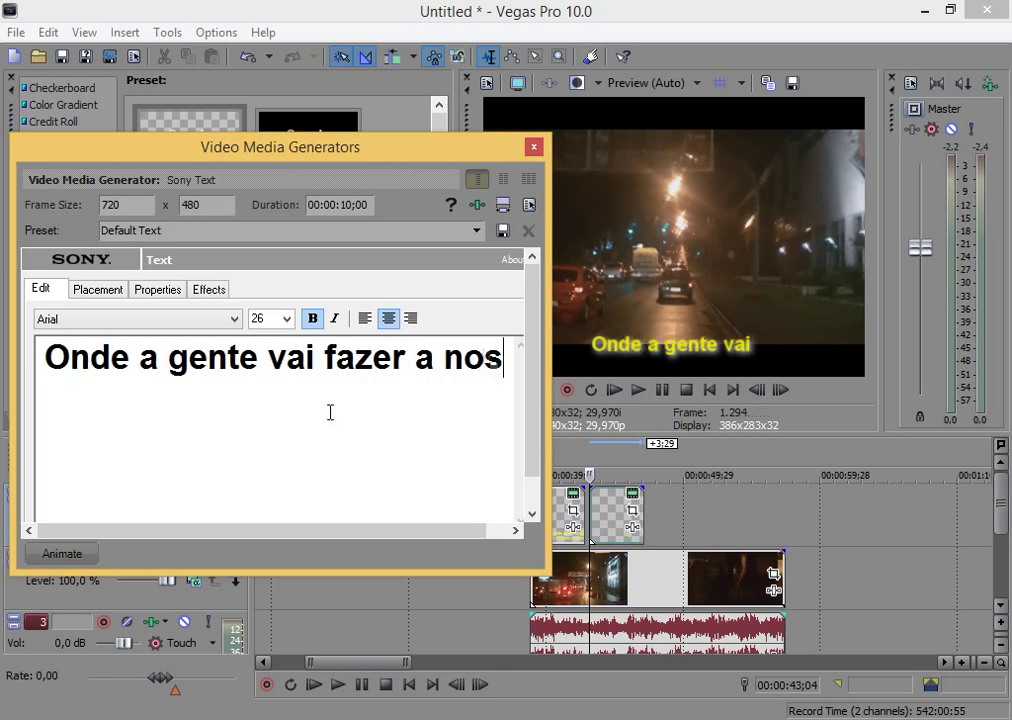
text(sa pescaria)
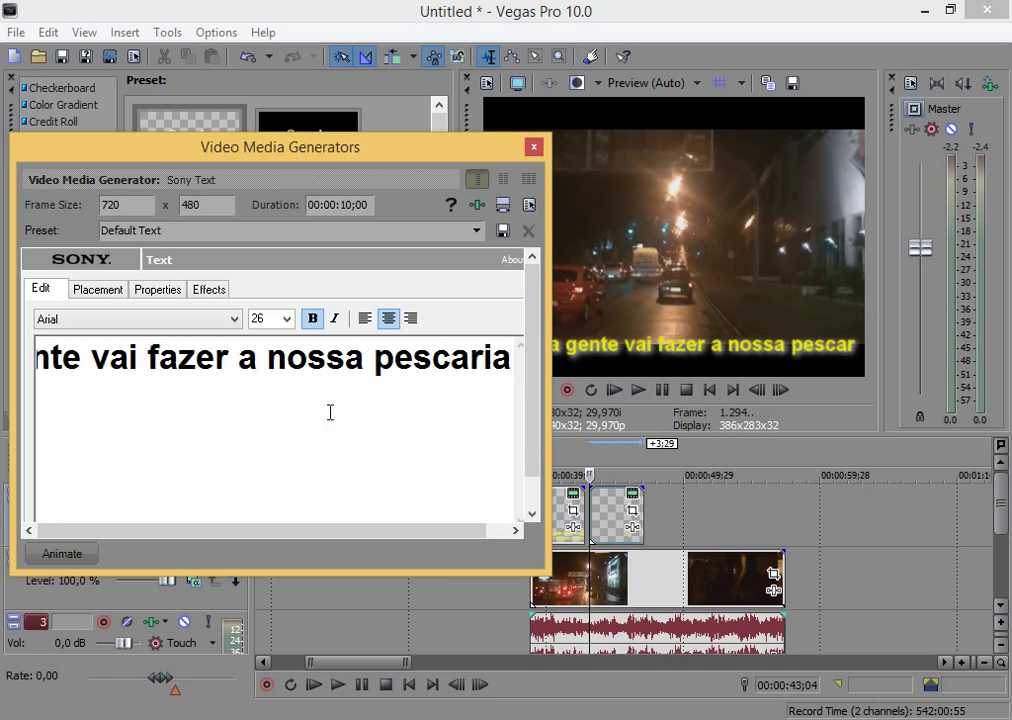
click(534, 148)
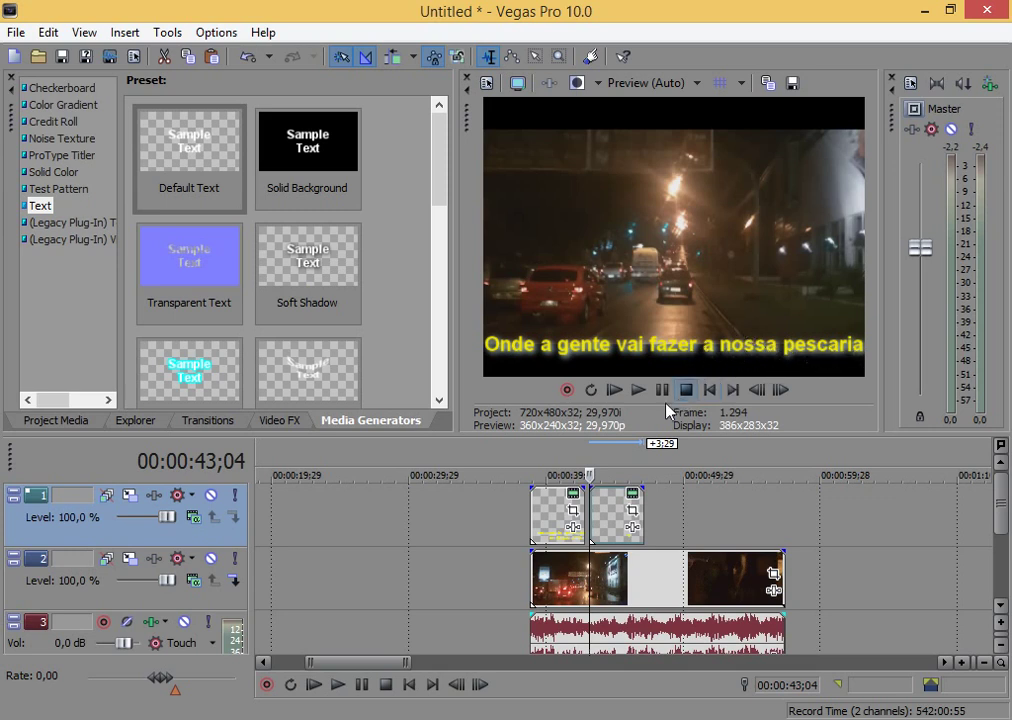
- Break the second title into two lines, "Onde a gente vai" and "fazer a nossa pescaria"
click(632, 495)
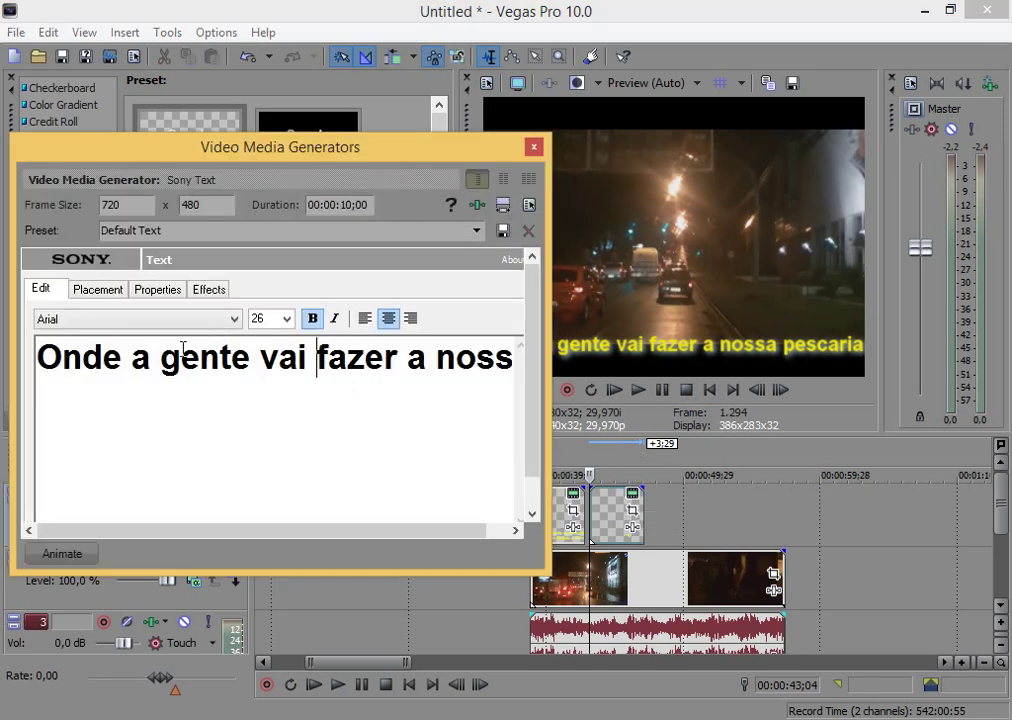
key(Return)
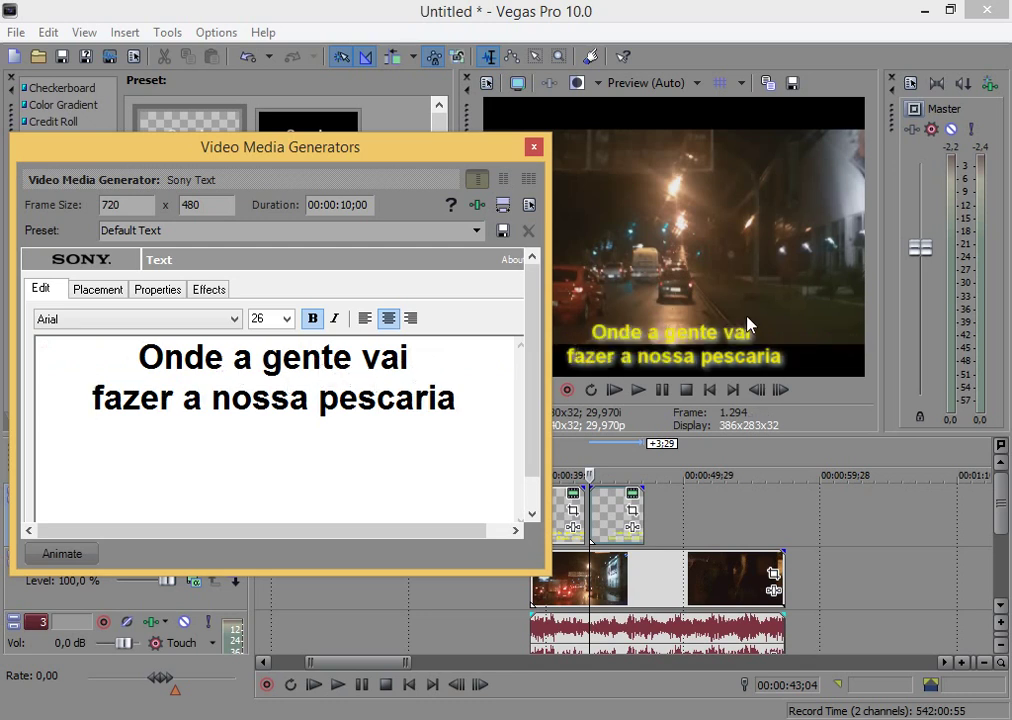
- Try moving "pescaria" onto a third line of the title and remove that line break again
click(327, 405)
key(Return)
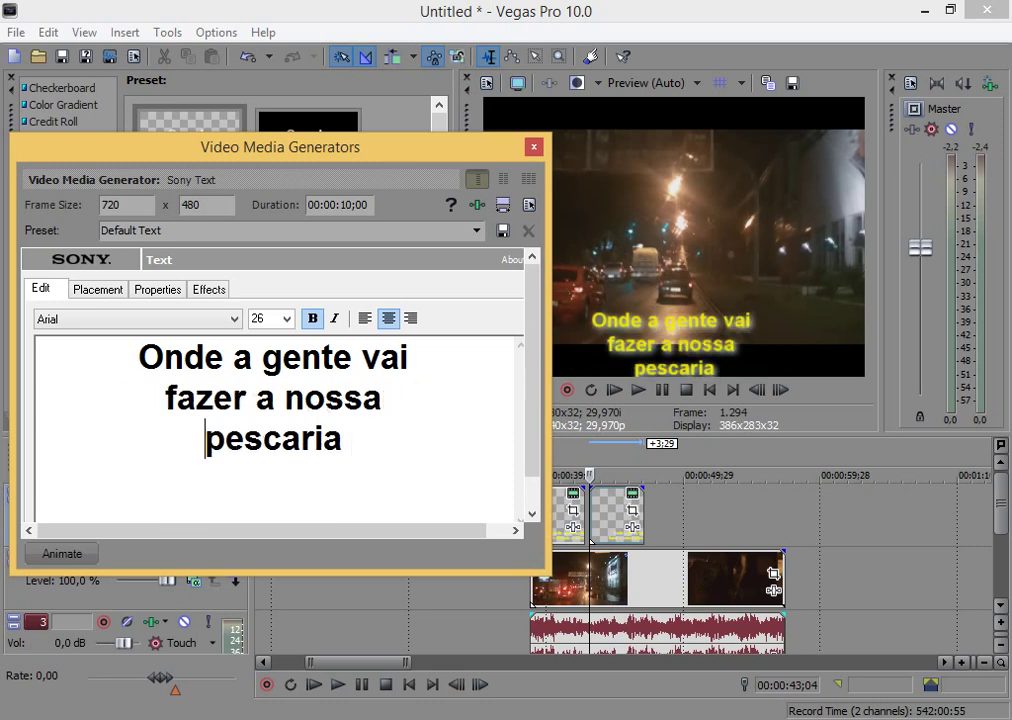
key(BackSpace)
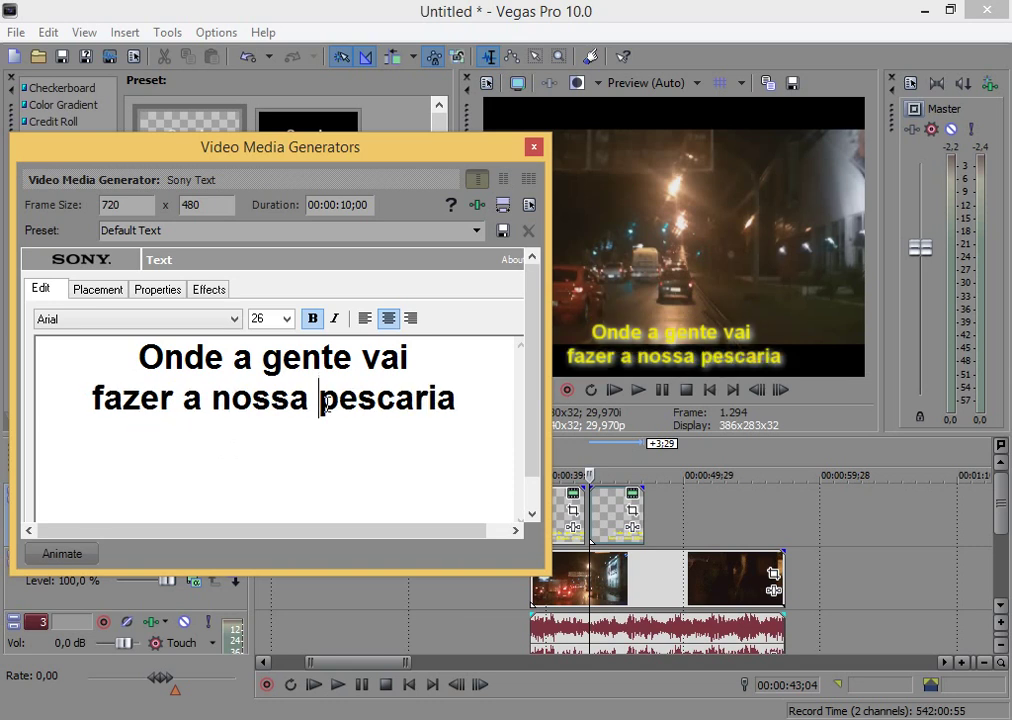
- Close the text generator and play the clip from 00:00:43;04 to check the second title's timing
click(534, 148)
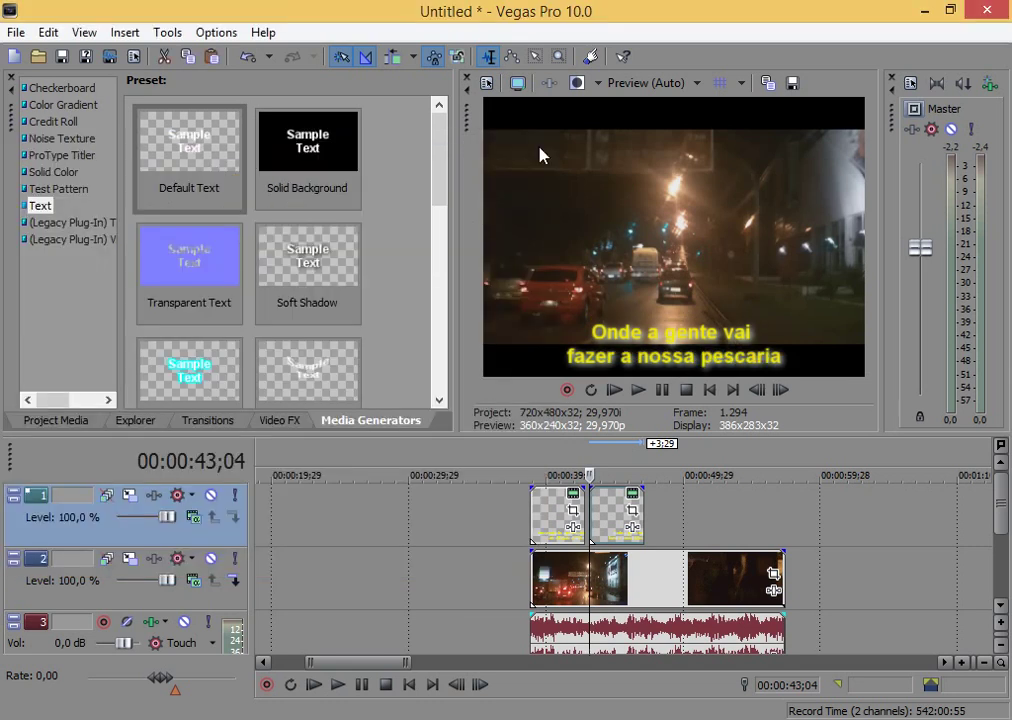
key(space)
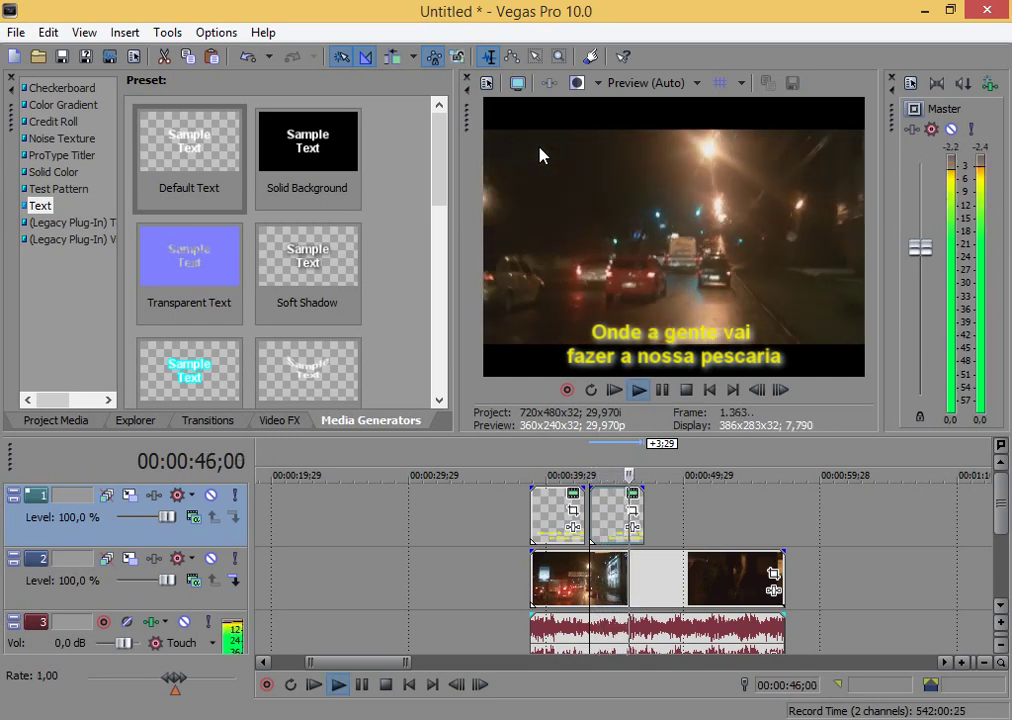
key(space)
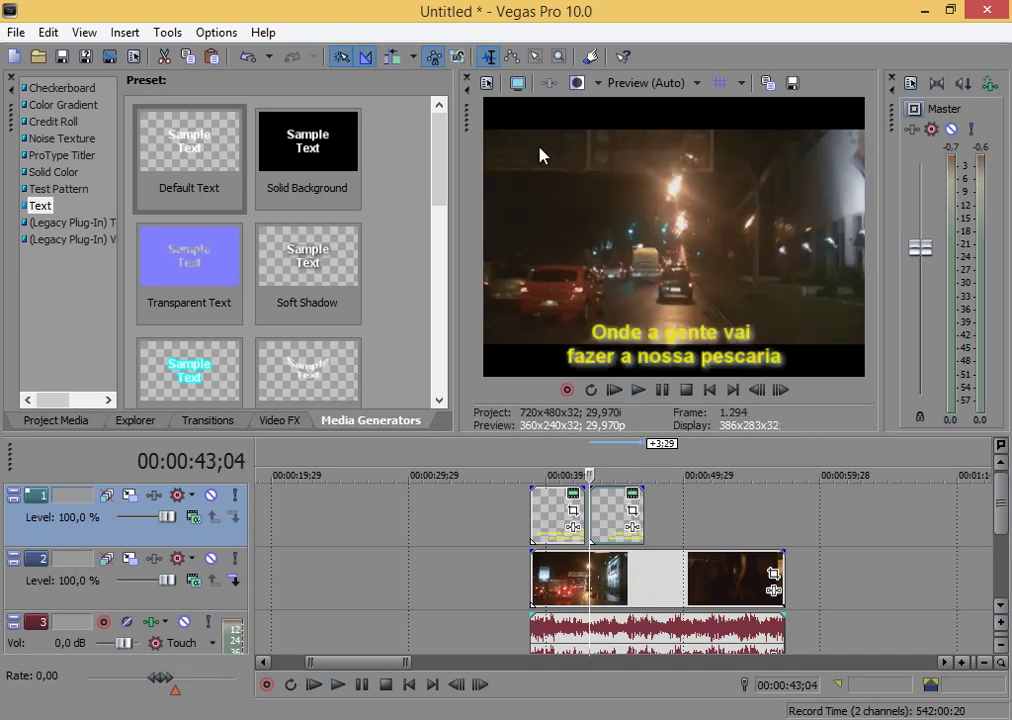
- Play the clip to the end of the second spoken line and trim the second title to end at 00:00:46;06
key(space)
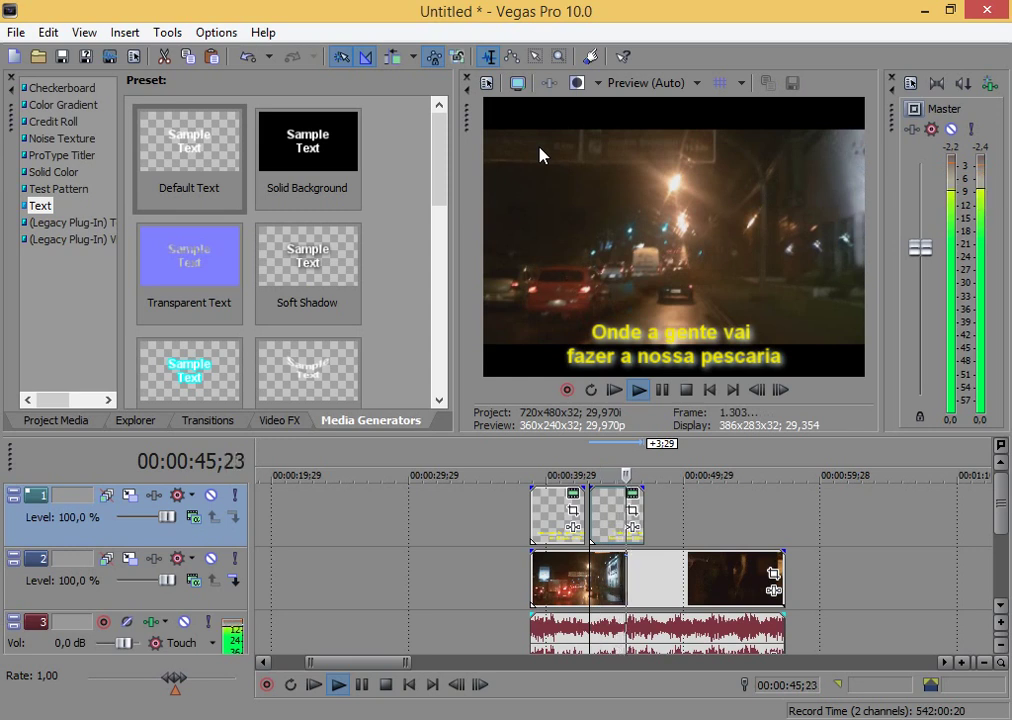
key(space)
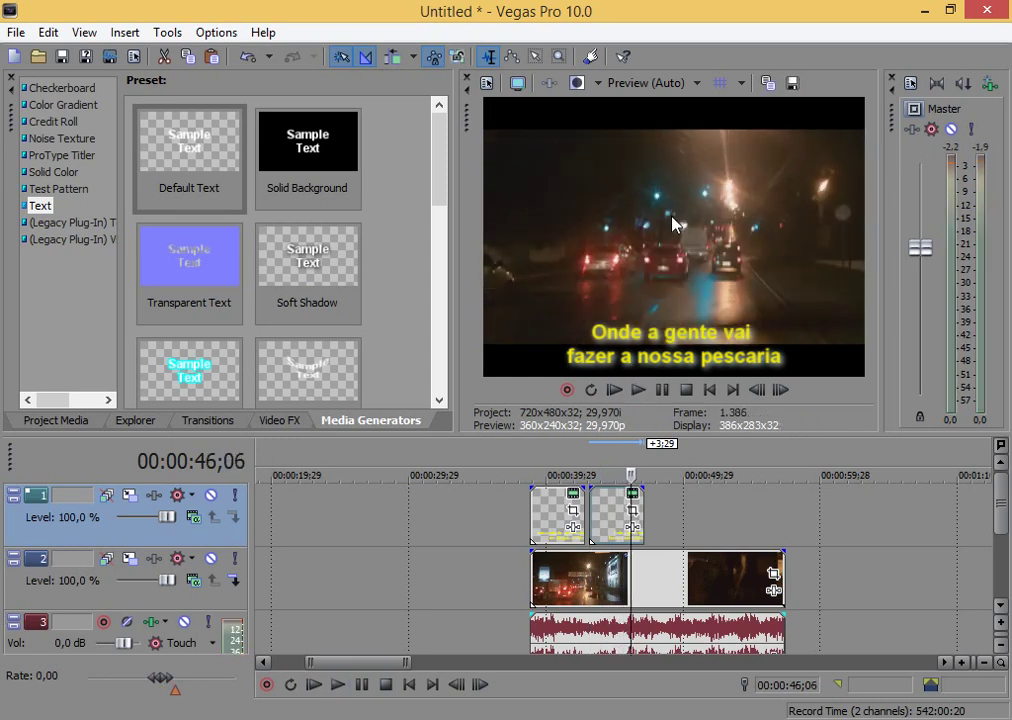
click(643, 509)
drag(642, 509, 625, 513)
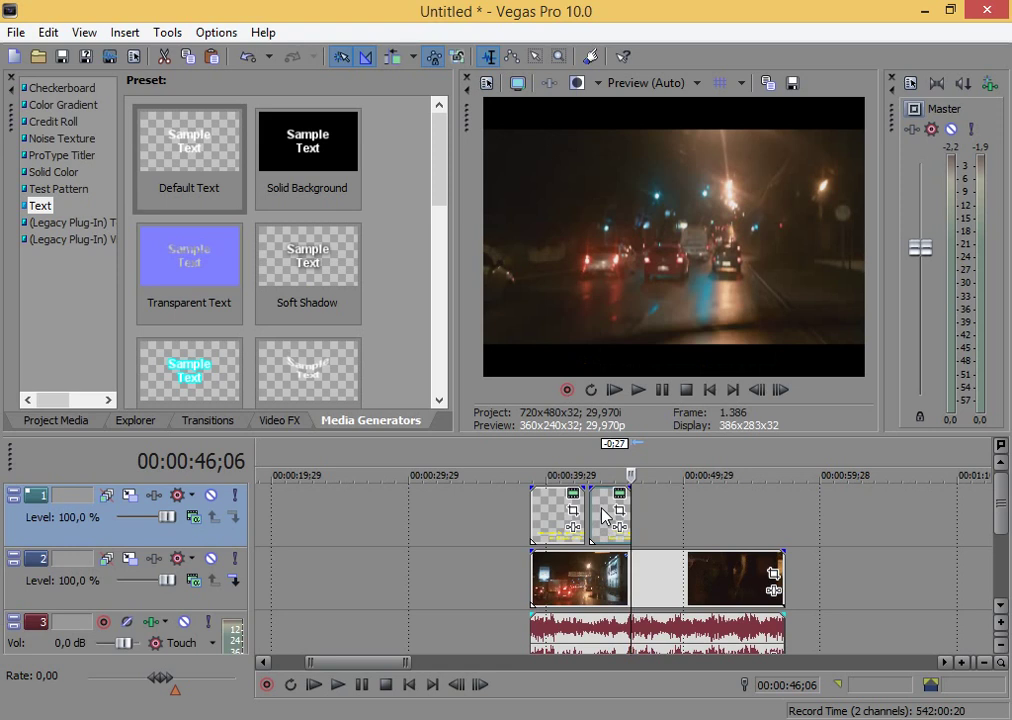
- Copy the second title and paste it on the title track at 00:00:46;29 as a new copy of the source media
right_click(603, 505)
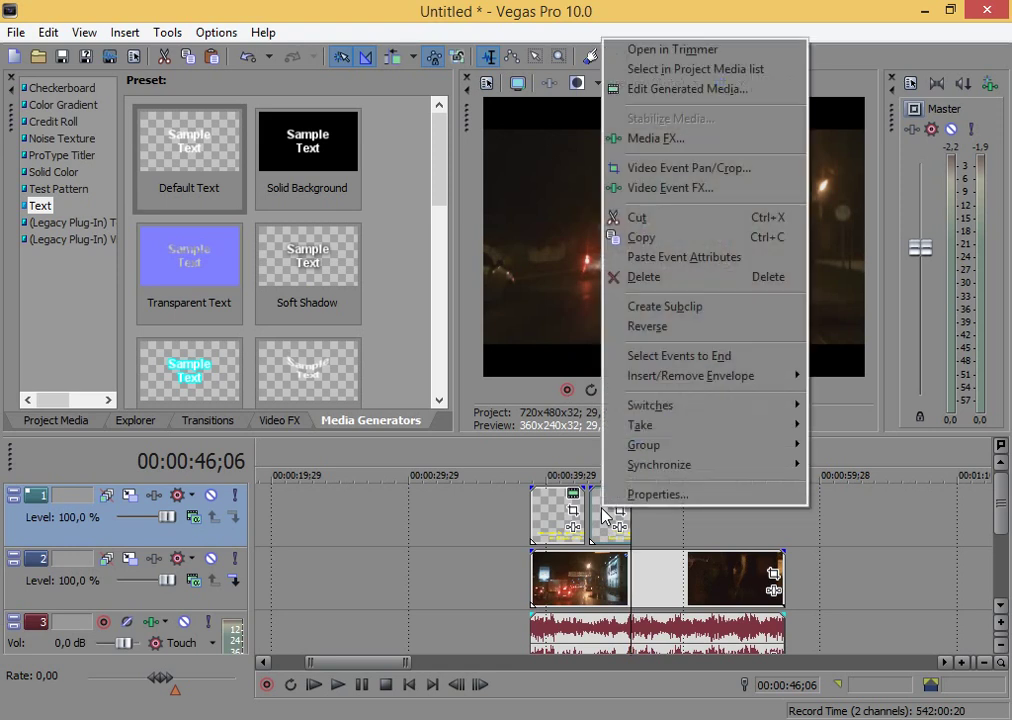
click(653, 248)
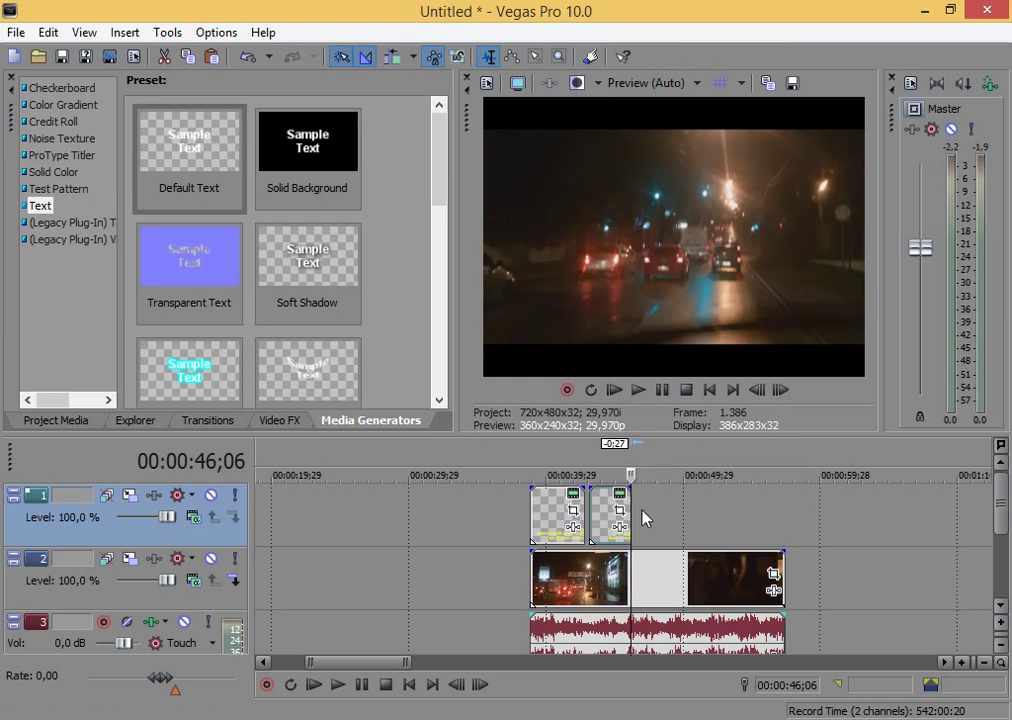
click(643, 517)
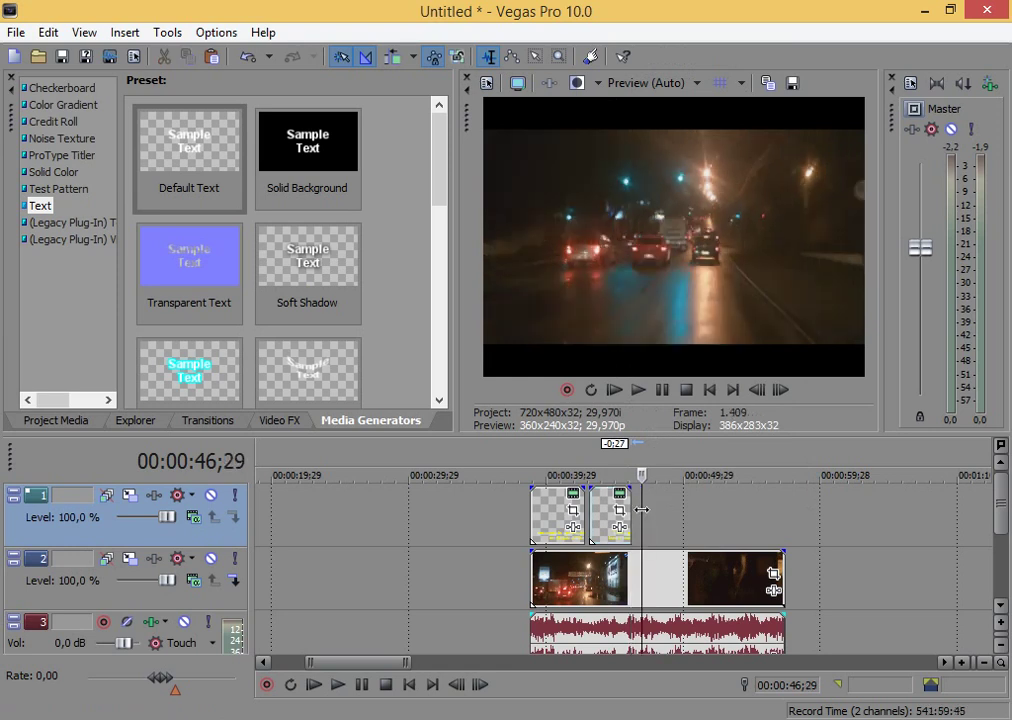
right_click(641, 510)
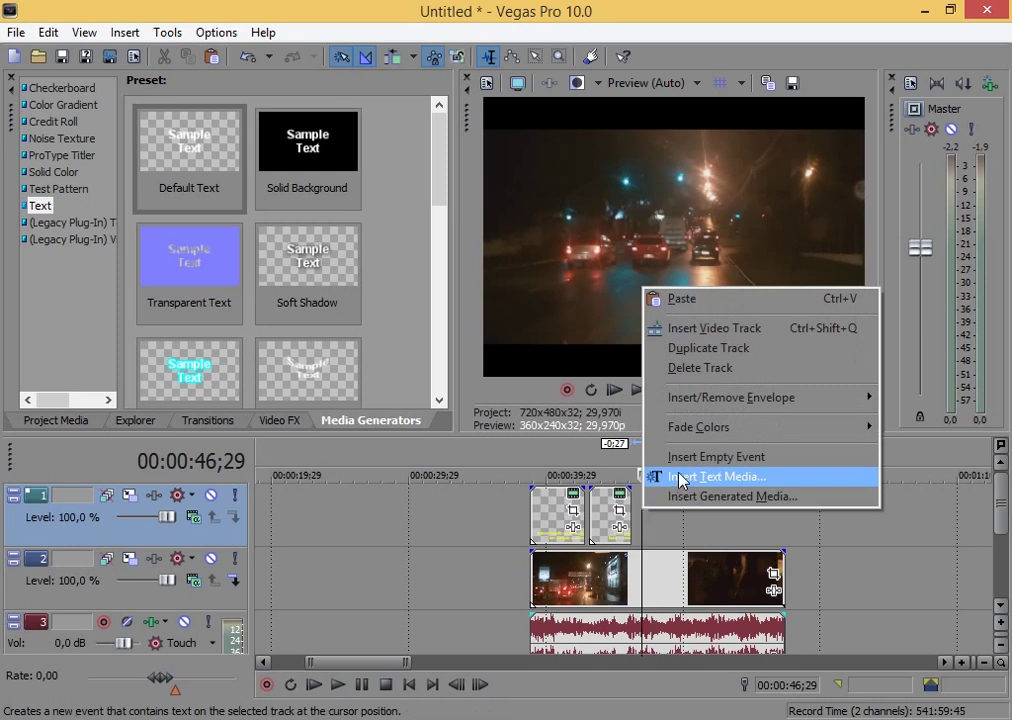
click(716, 302)
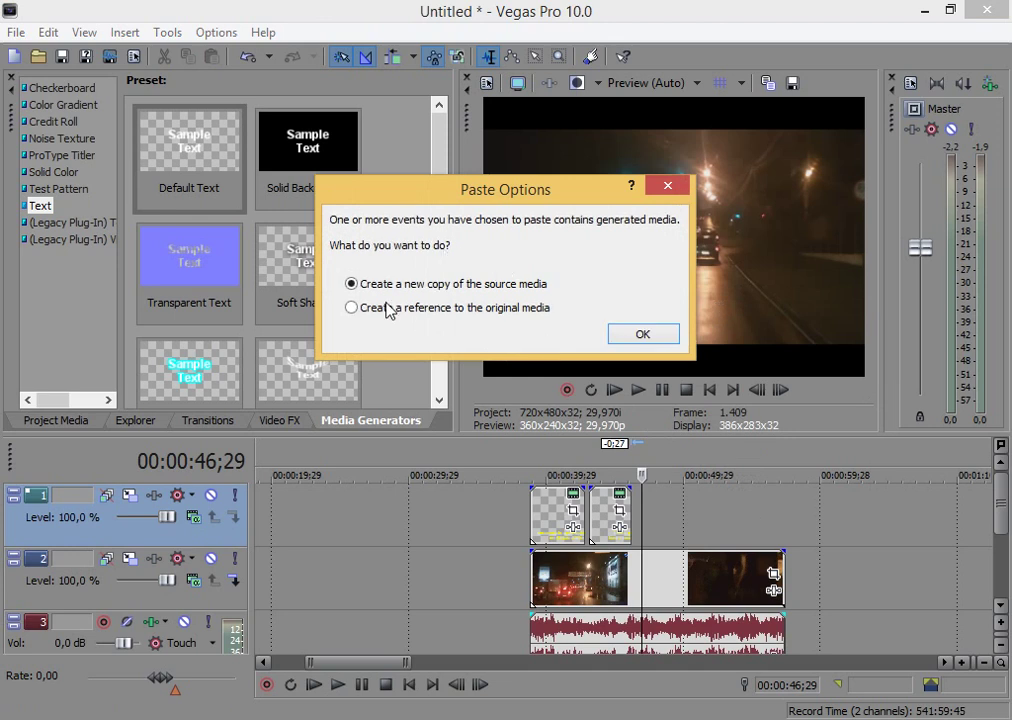
click(643, 336)
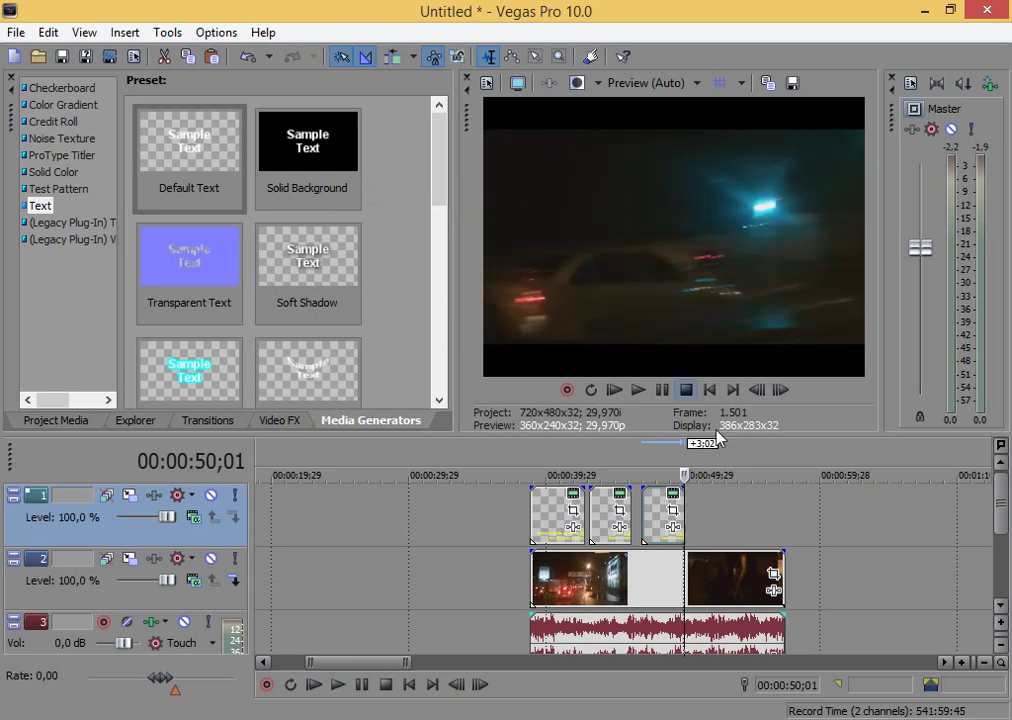
- Replay the clip from 00:00:46;29 and from slightly earlier frames to find where the third spoken line starts
click(645, 458)
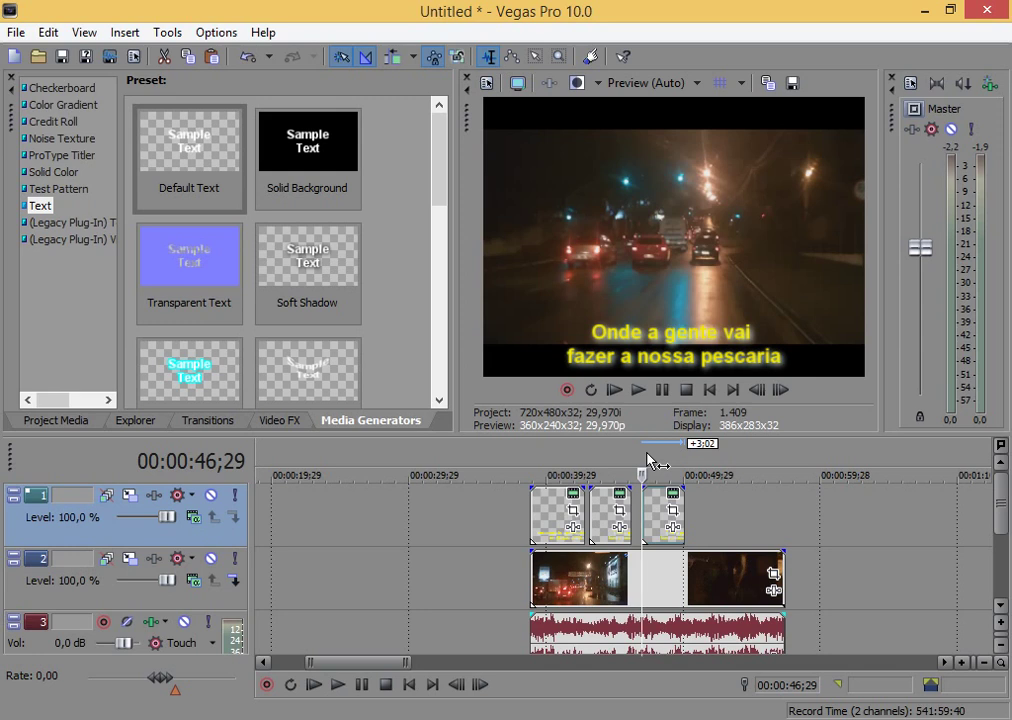
key(space)
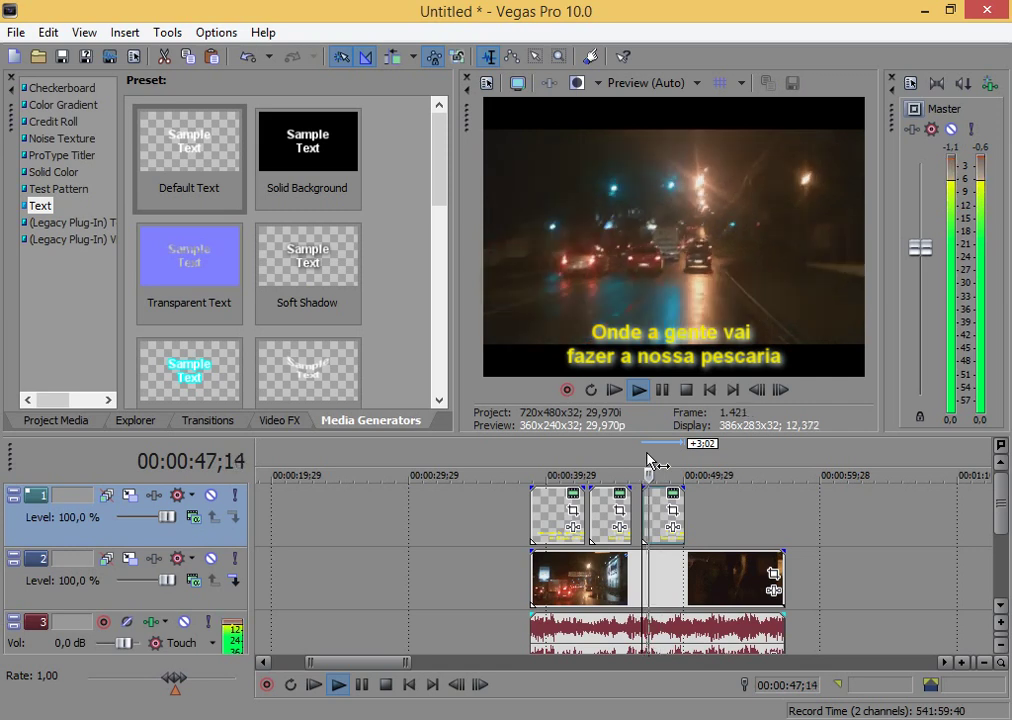
key(space)
key(space)
key(space)
key(space)
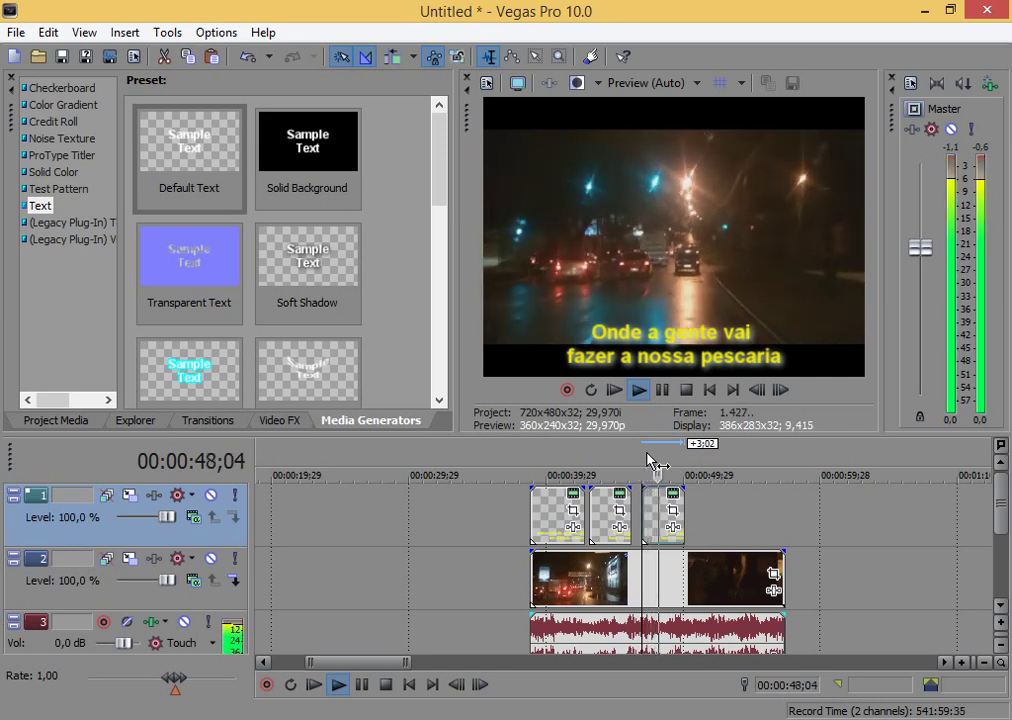
key(space)
key(space)
key(space)
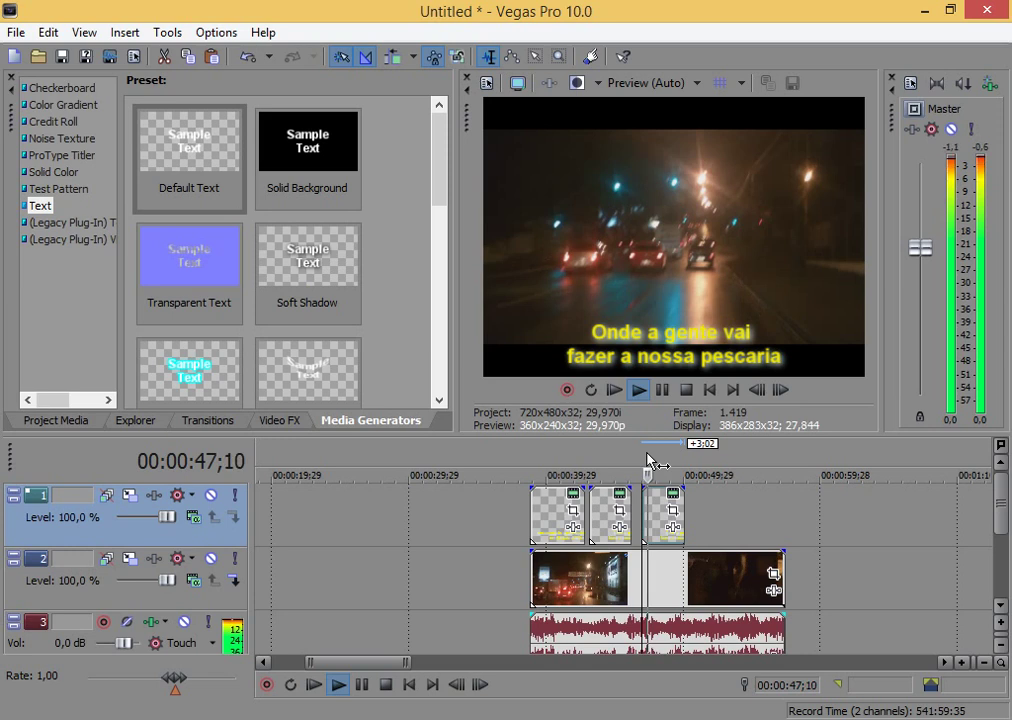
key(Left)
key(Left)
key(Left)
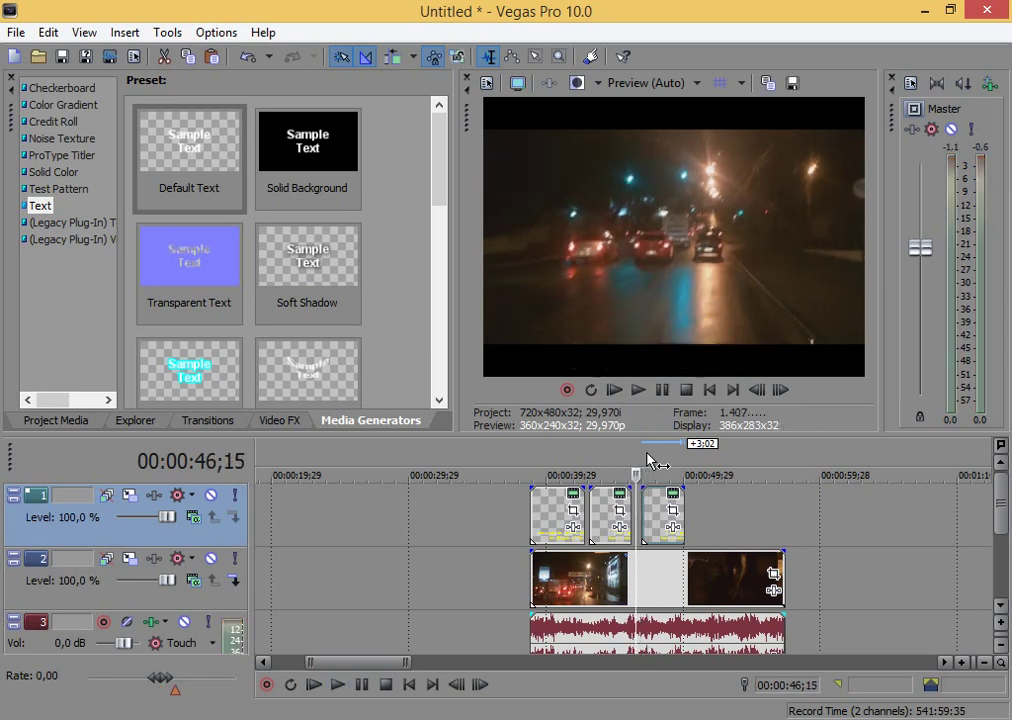
key(space)
key(space)
key(Left)
key(Left)
key(Left)
key(Left)
key(Left)
key(Left)
key(Left)
key(Left)
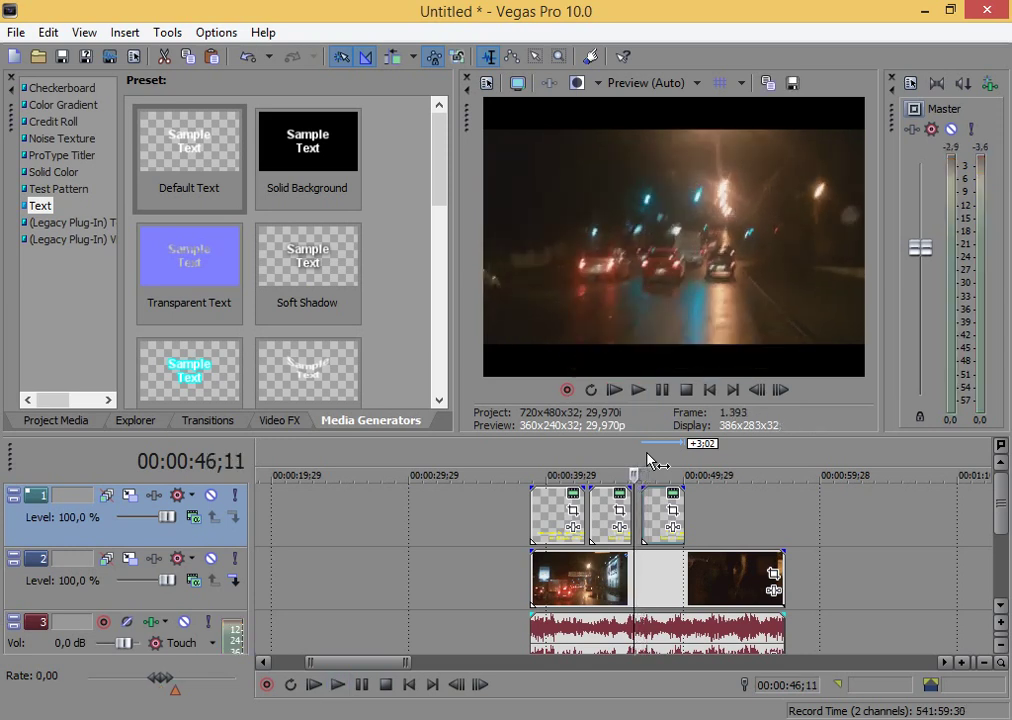
key(space)
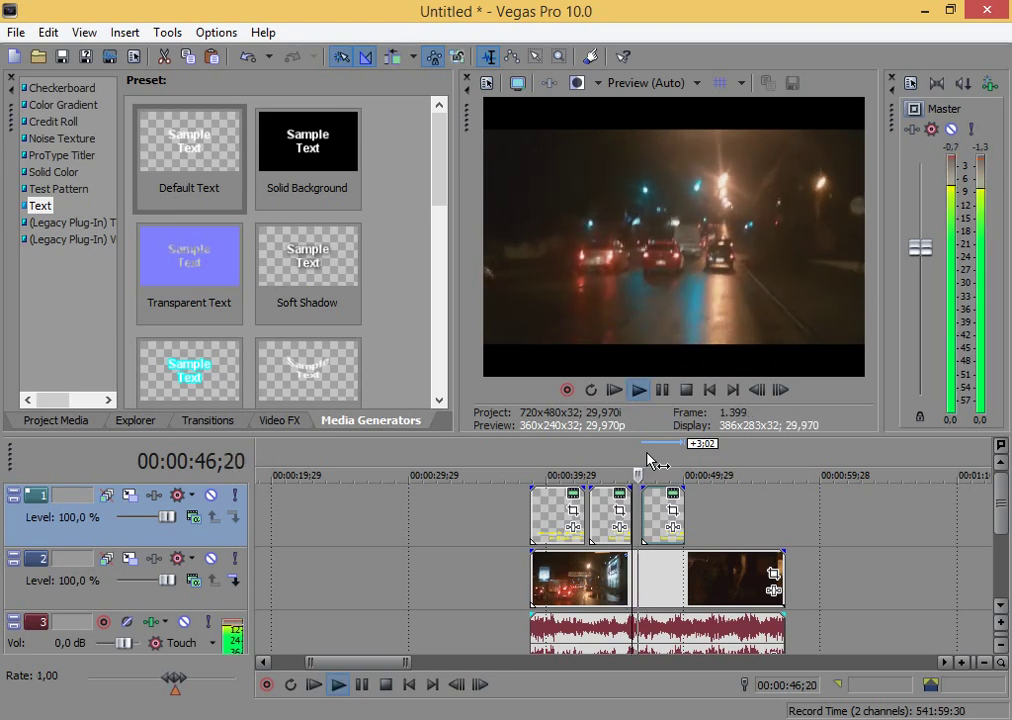
key(space)
- Replay the audio from 00:00:45;25 and move the third title earlier so it starts directly at the second title's end
key(Left)
key(Left)
key(Left)
key(Left)
key(Left)
key(Left)
key(Left)
key(Left)
key(Left)
key(Left)
key(Left)
key(Left)
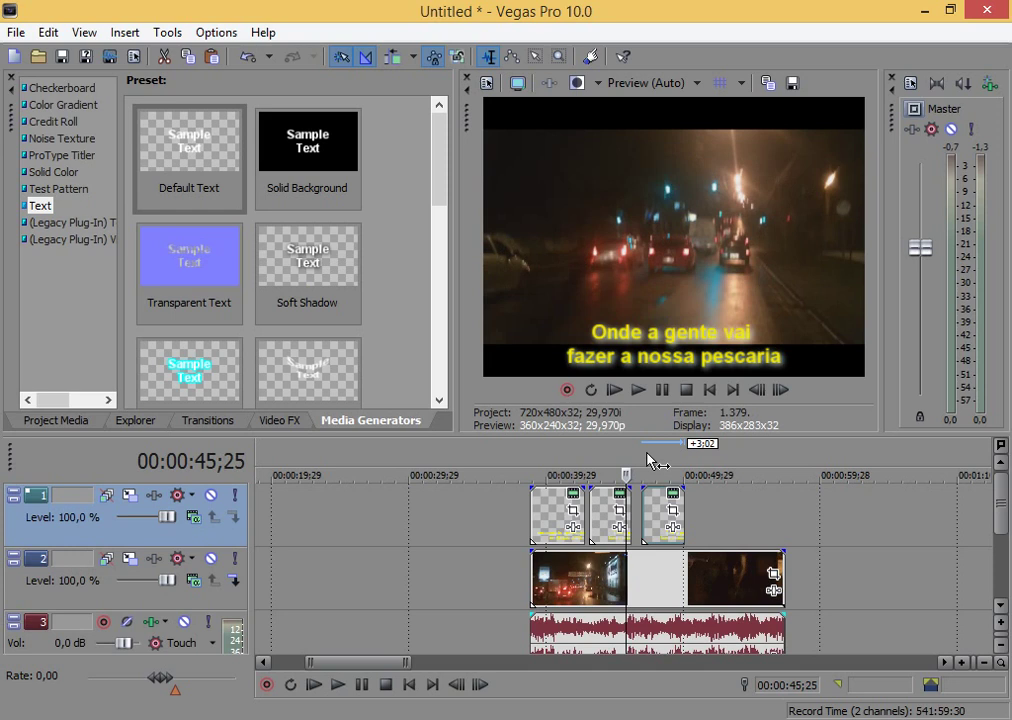
key(space)
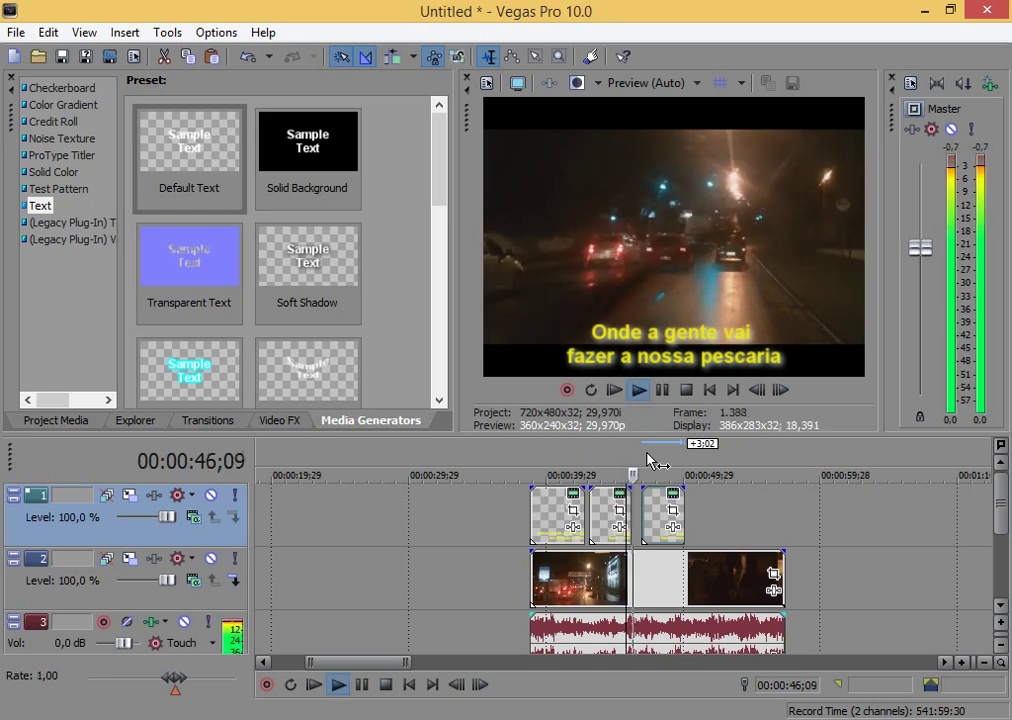
key(space)
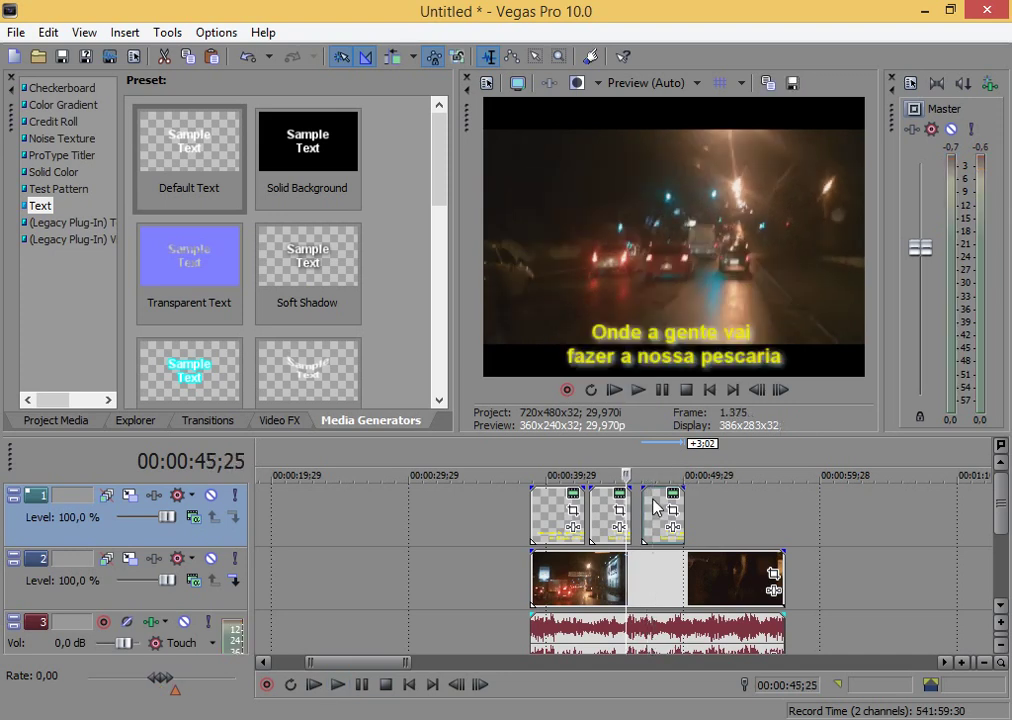
mouse_move(655, 507)
mouse_down()
mouse_move(645, 507)
mouse_move(664, 499)
mouse_up()
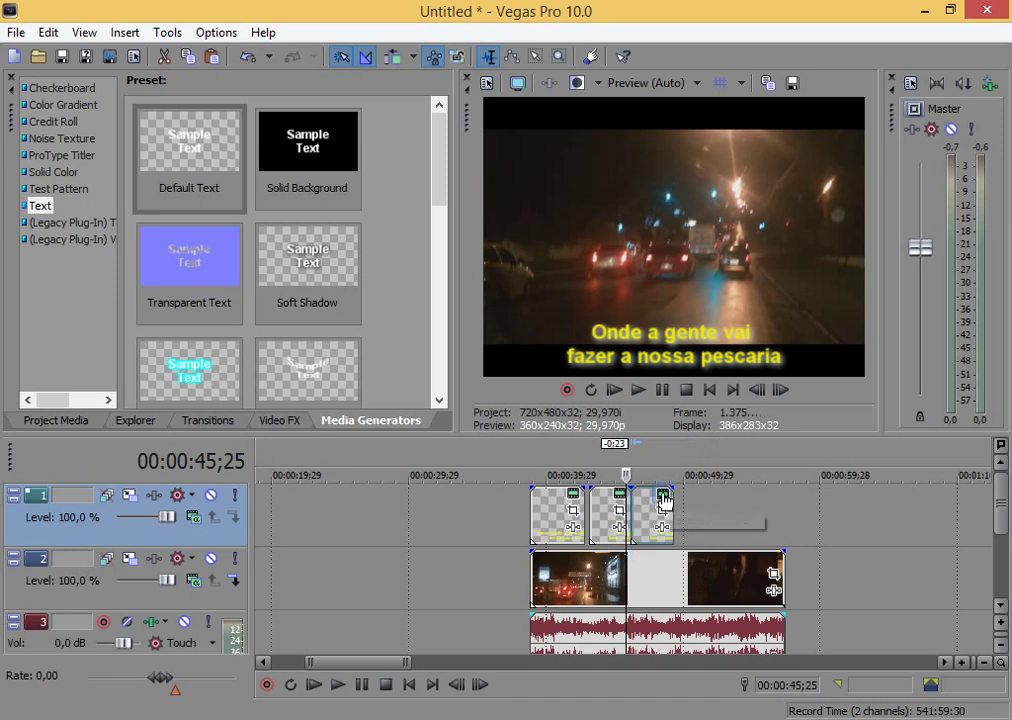
- Replace the third title's text with "Apesar de o tempo não estar favorável pra pesca" and close the generator
click(663, 496)
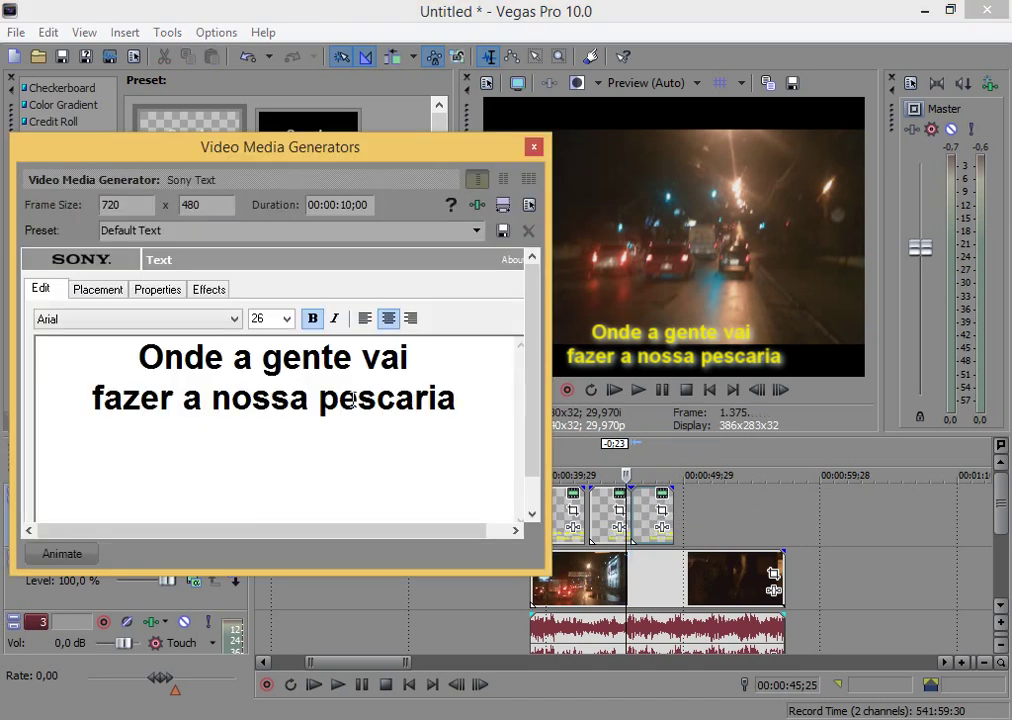
key(ctrl+a)
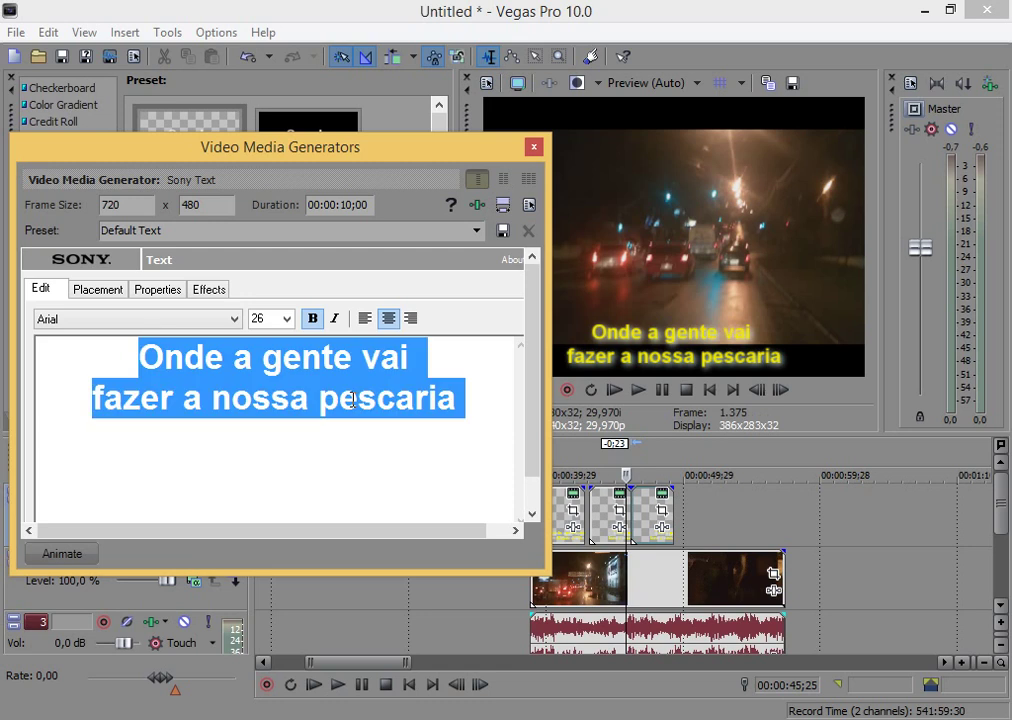
text(Ap)
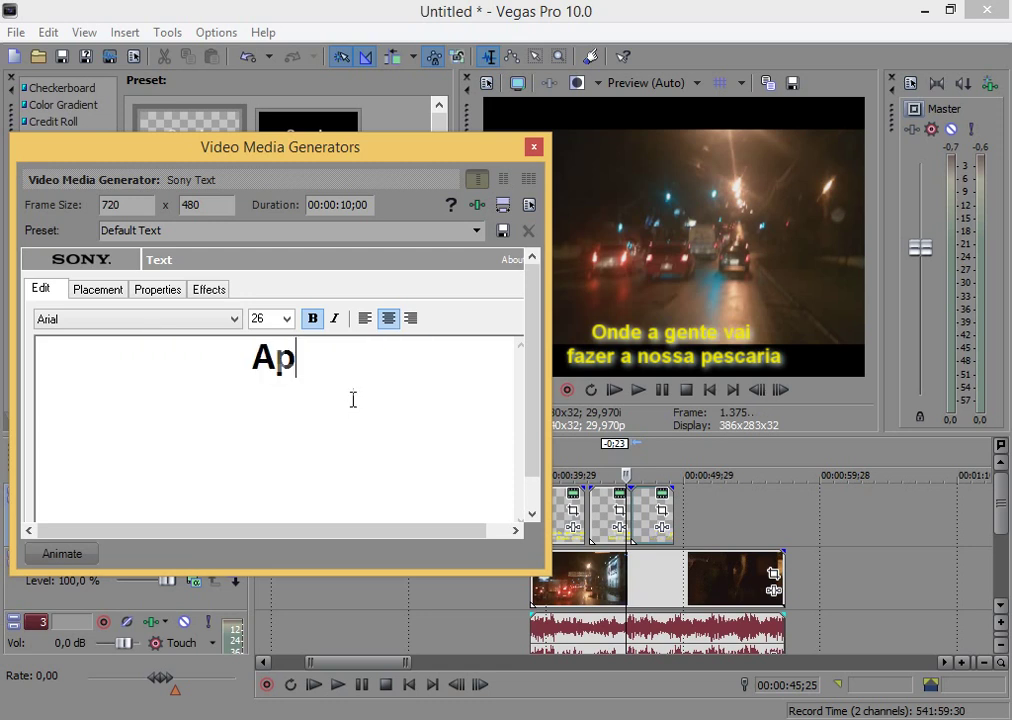
text(esar de )
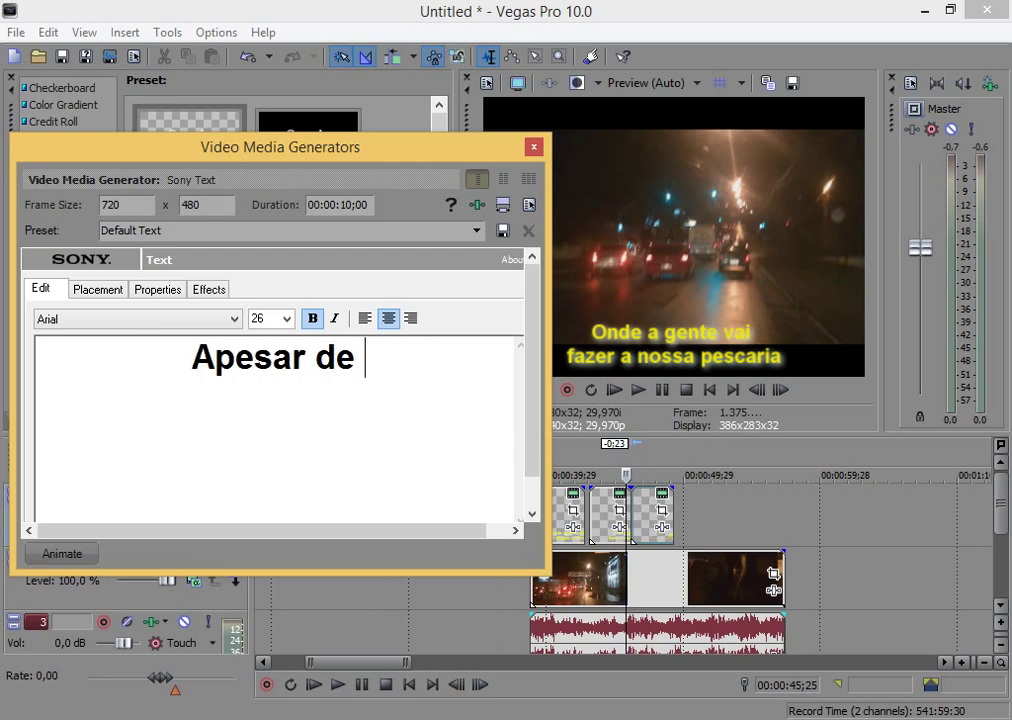
text(o tempo)
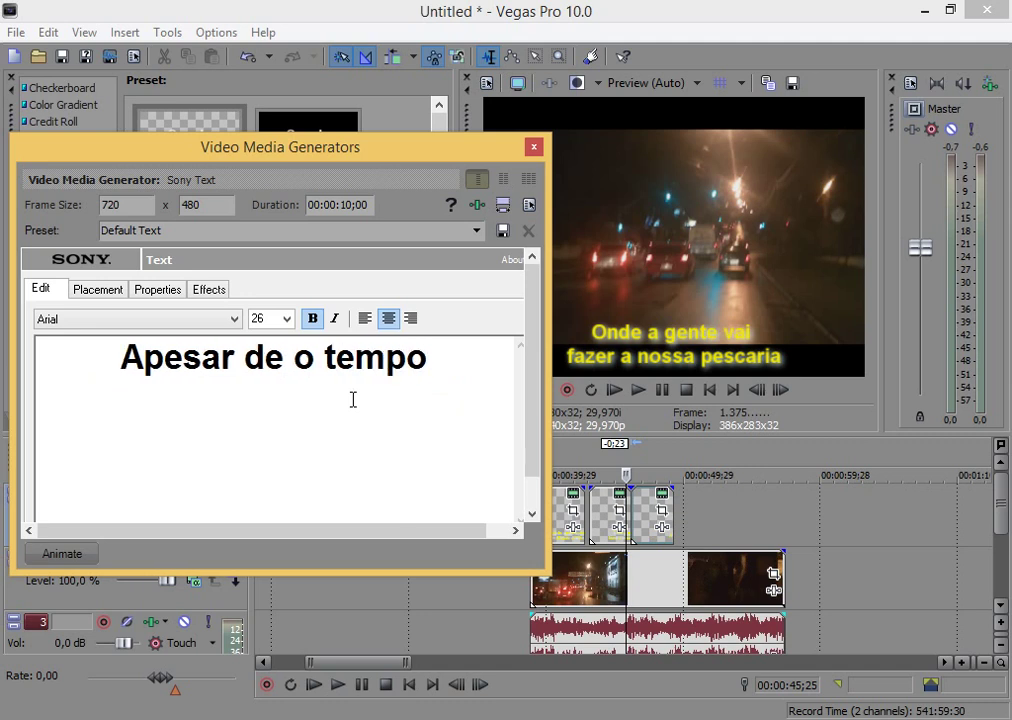
text( não esstar)
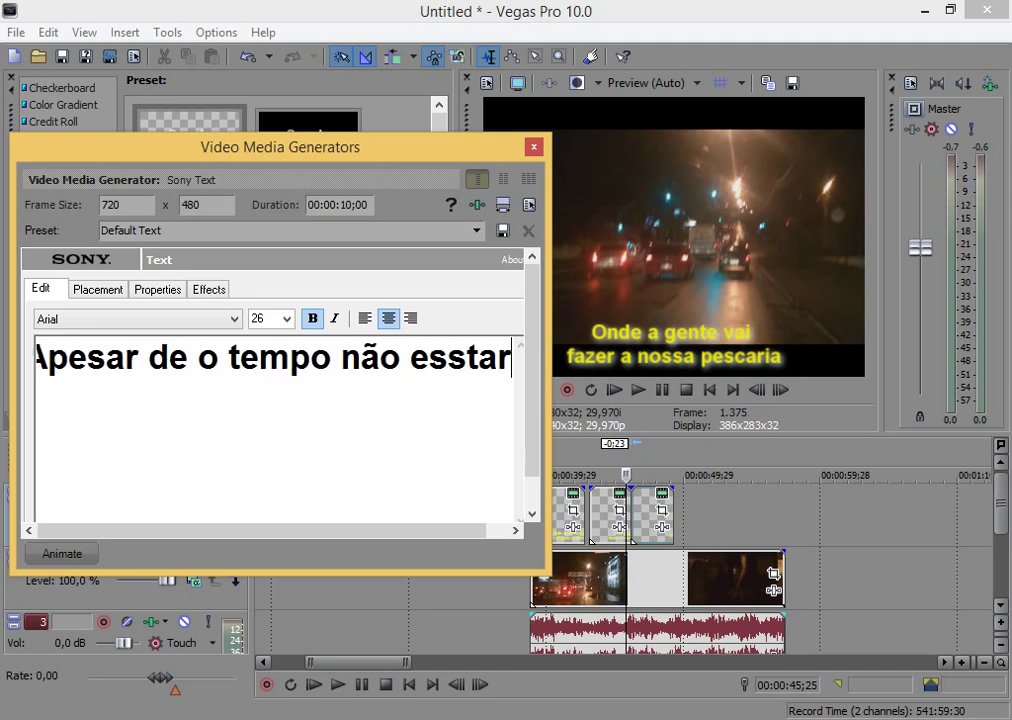
key(BackSpace)
key(BackSpace)
key(BackSpace)
key(BackSpace)
text(tar )
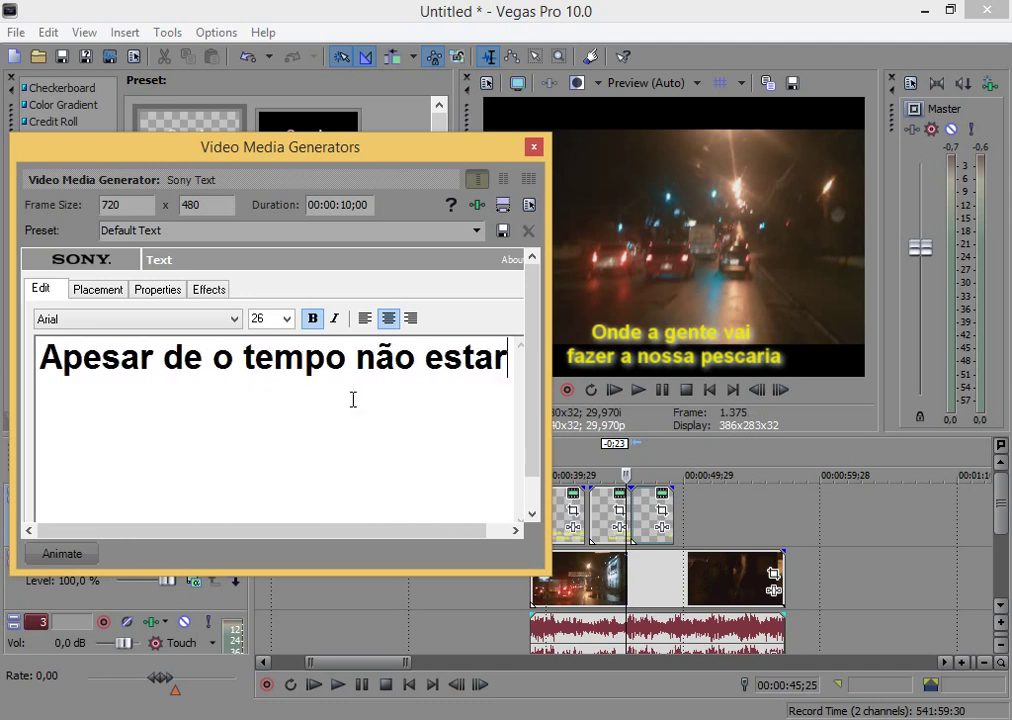
text(favoráve)
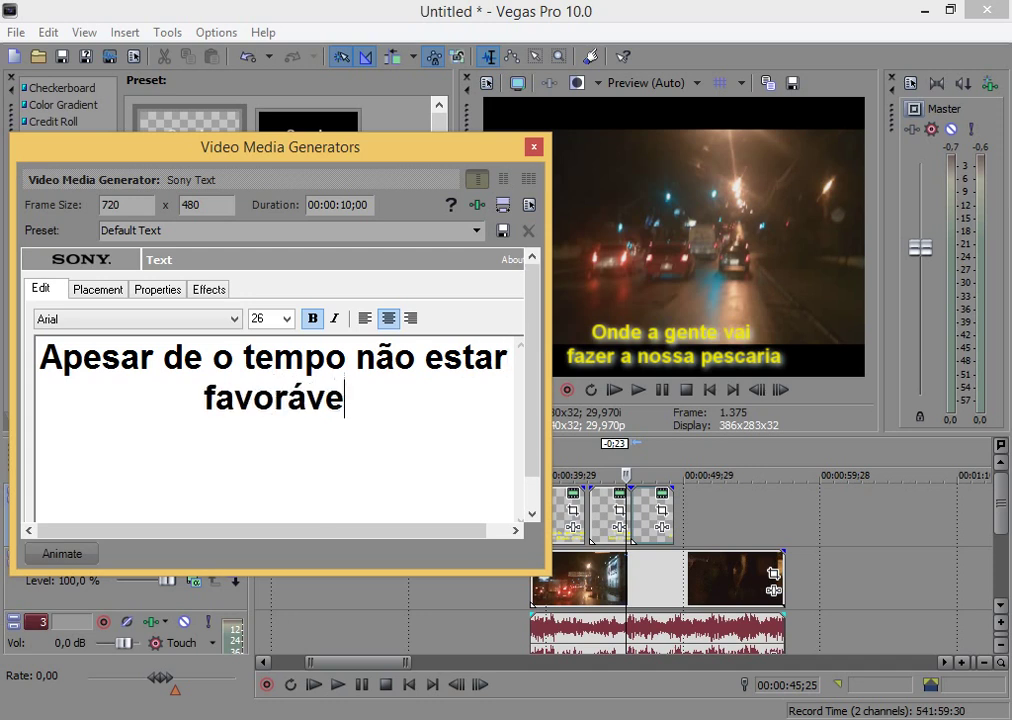
text(l)
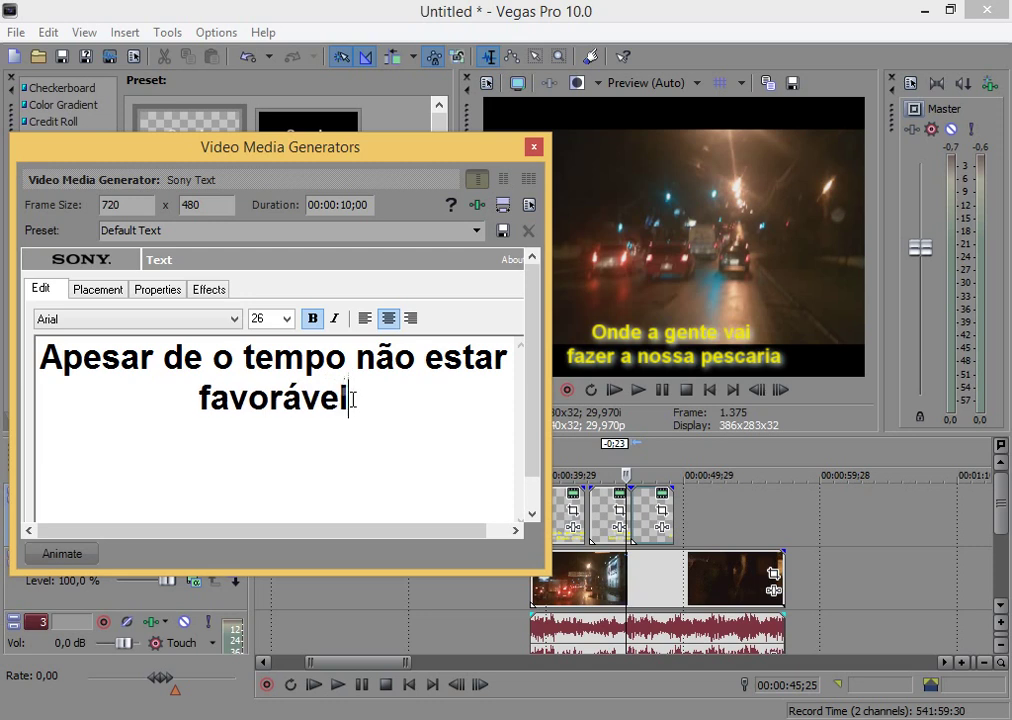
text( pra )
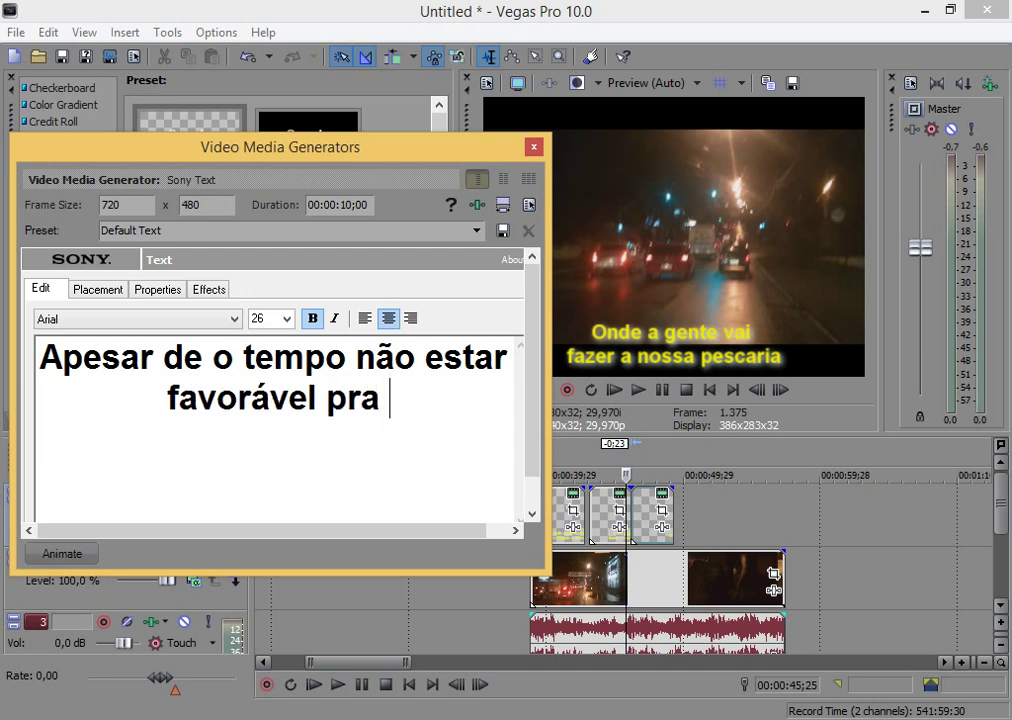
text(pes)
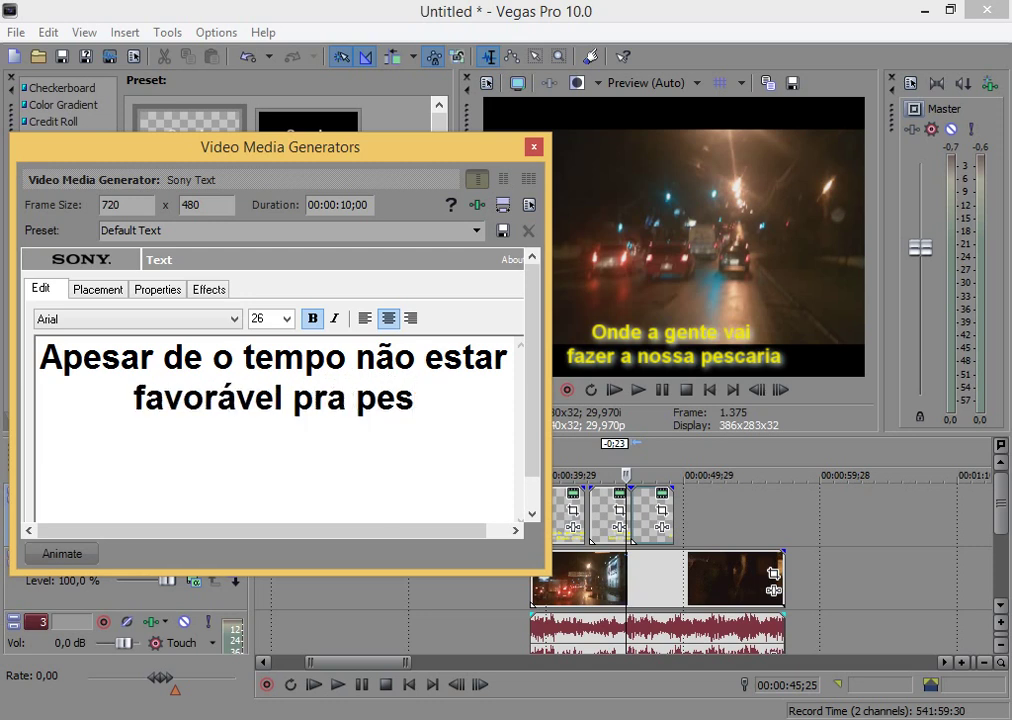
text(ca)
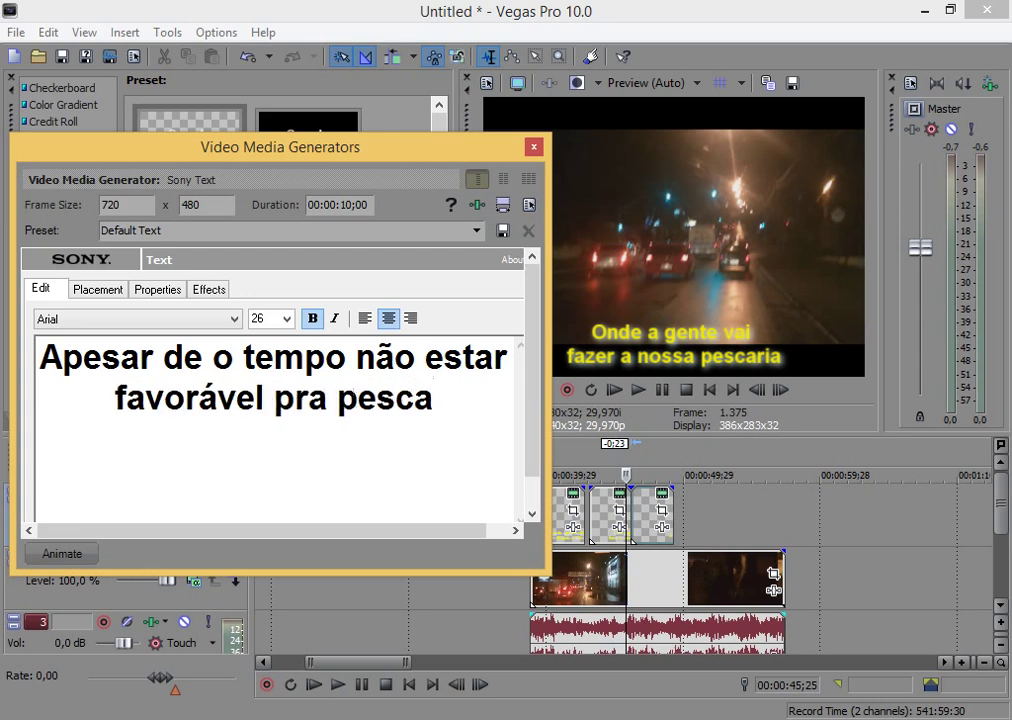
click(534, 146)
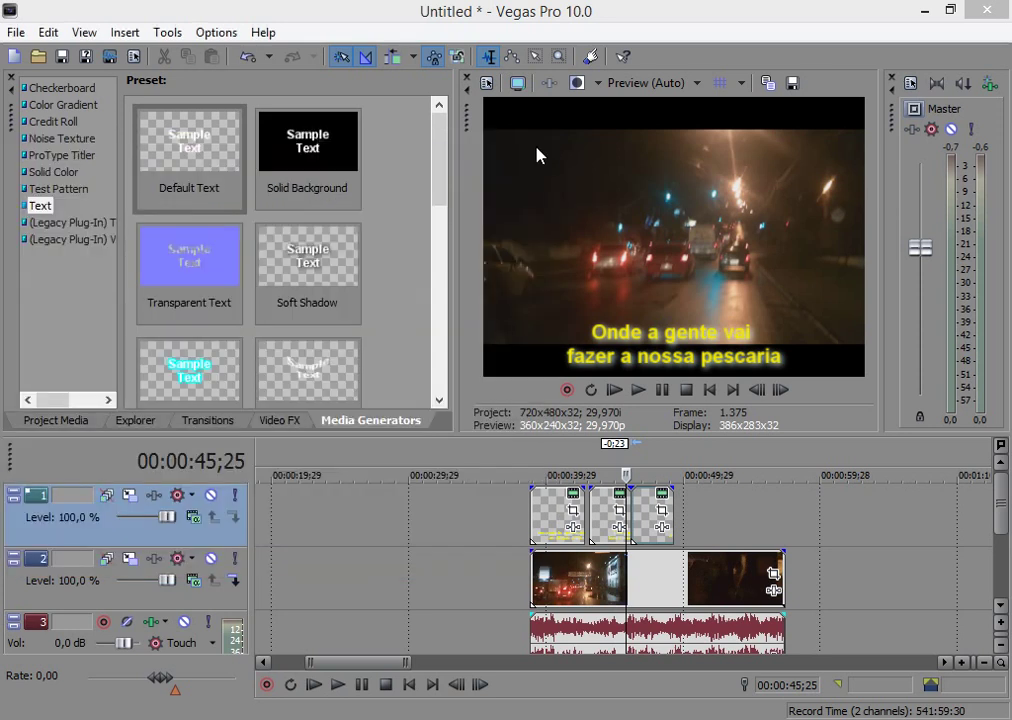
- Span the loop region across the whole project and play from 00:00:44;26 to check the second and third titles against the speech
double_click(620, 463)
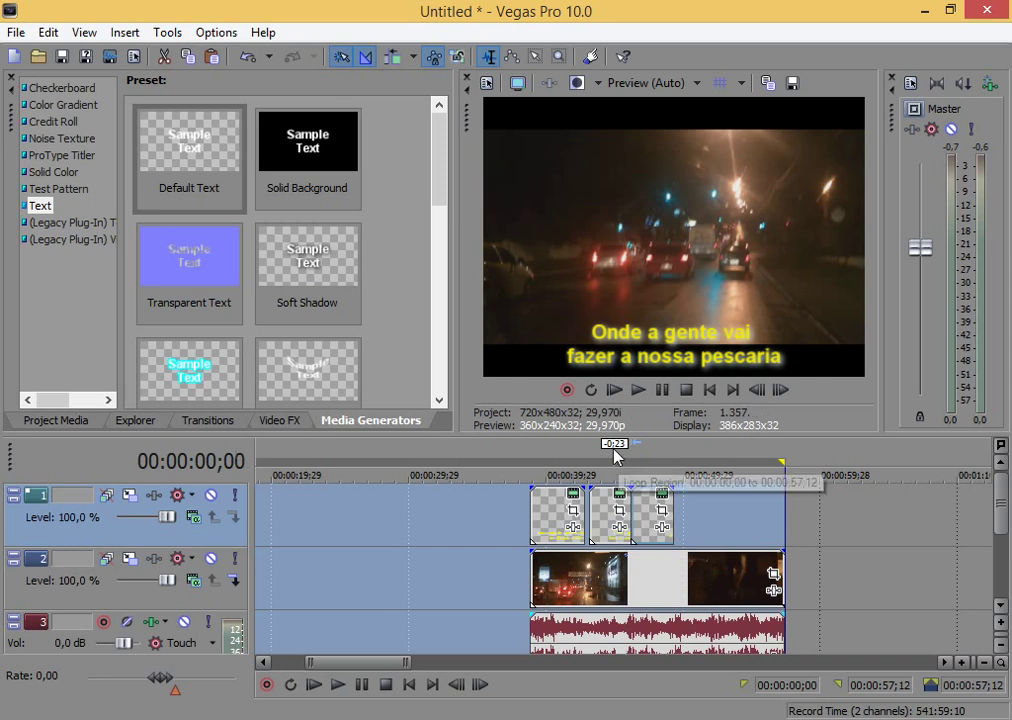
click(615, 456)
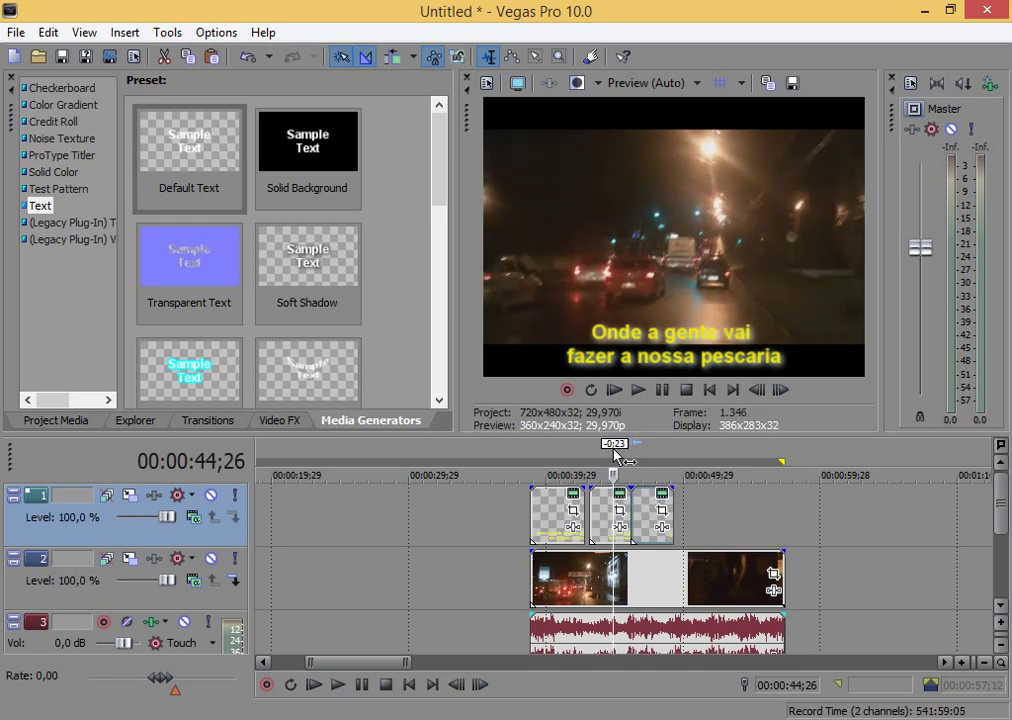
key(space)
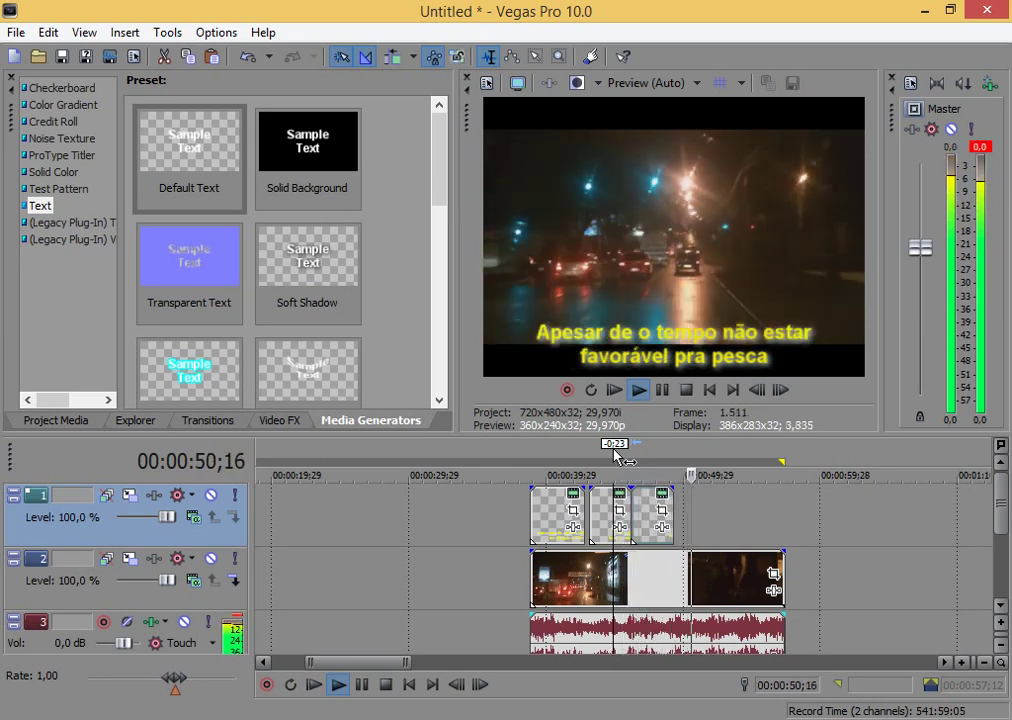
key(space)
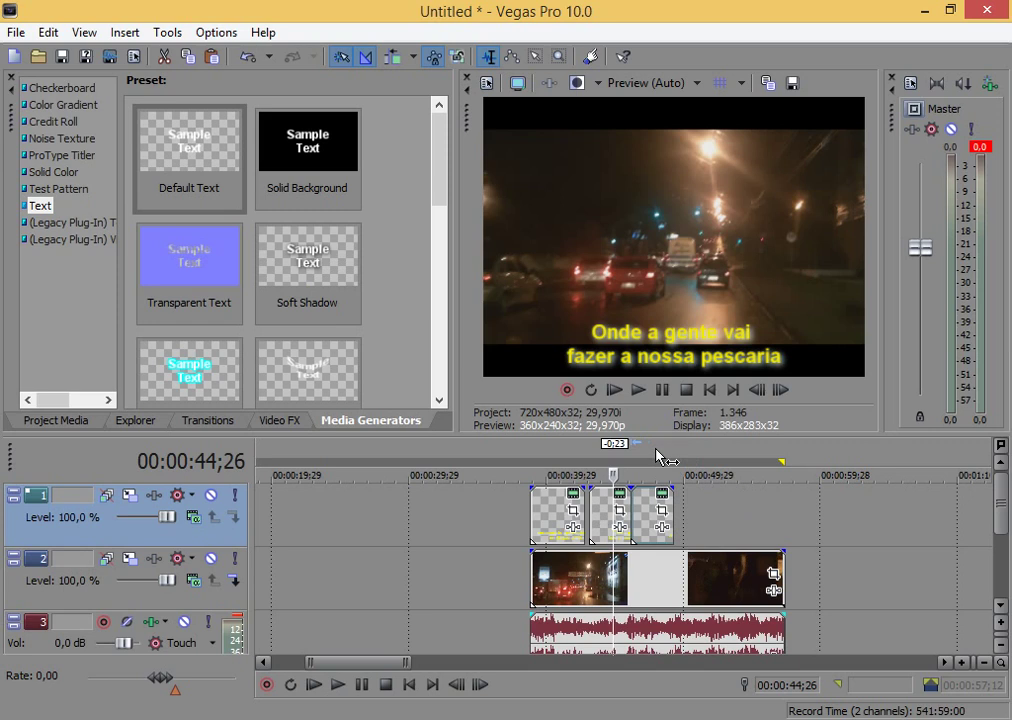
- Trim the video and audio to the third title's end and fit the loop region to the clip, 00:00:38;25 to 00:00:49;08
click(775, 580)
drag(775, 580, 671, 574)
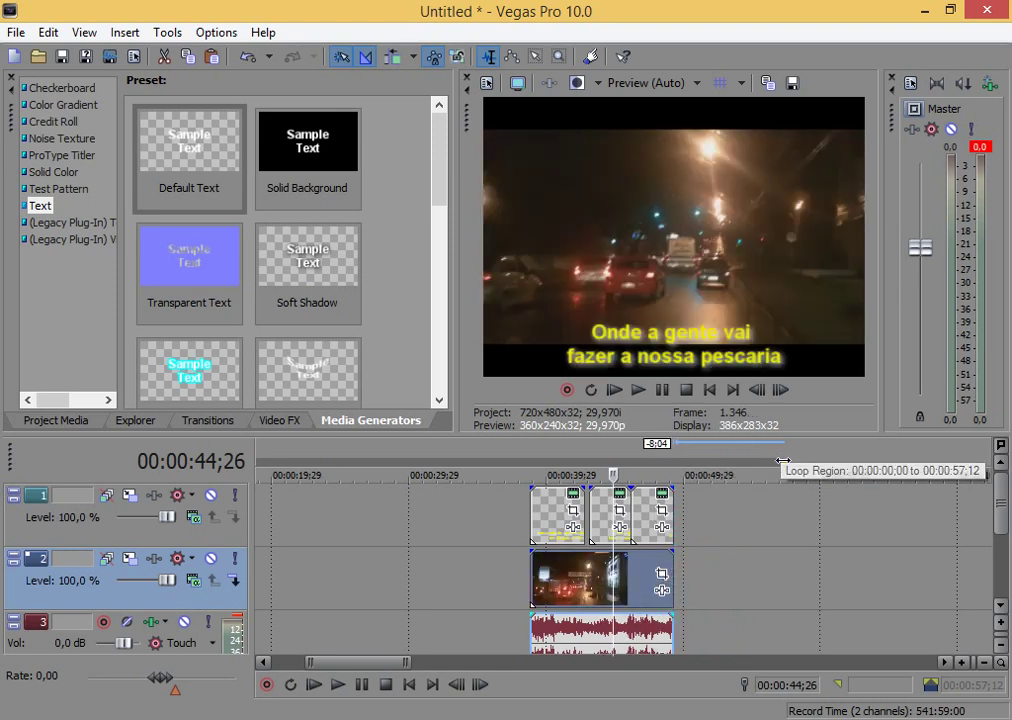
drag(783, 459, 670, 460)
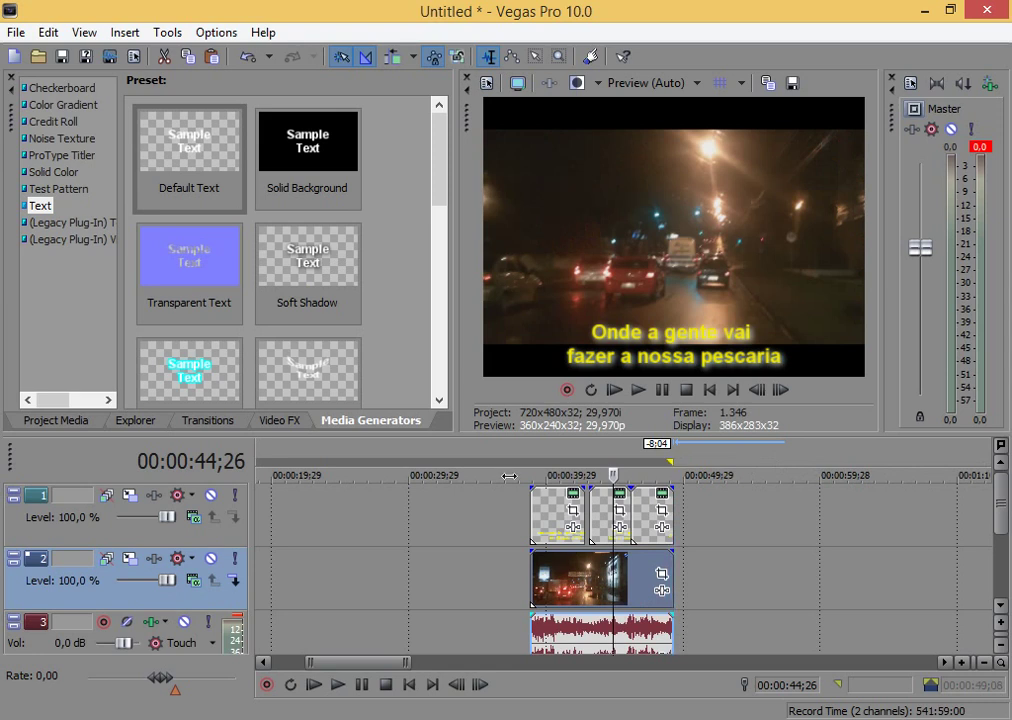
drag(319, 663, 287, 664)
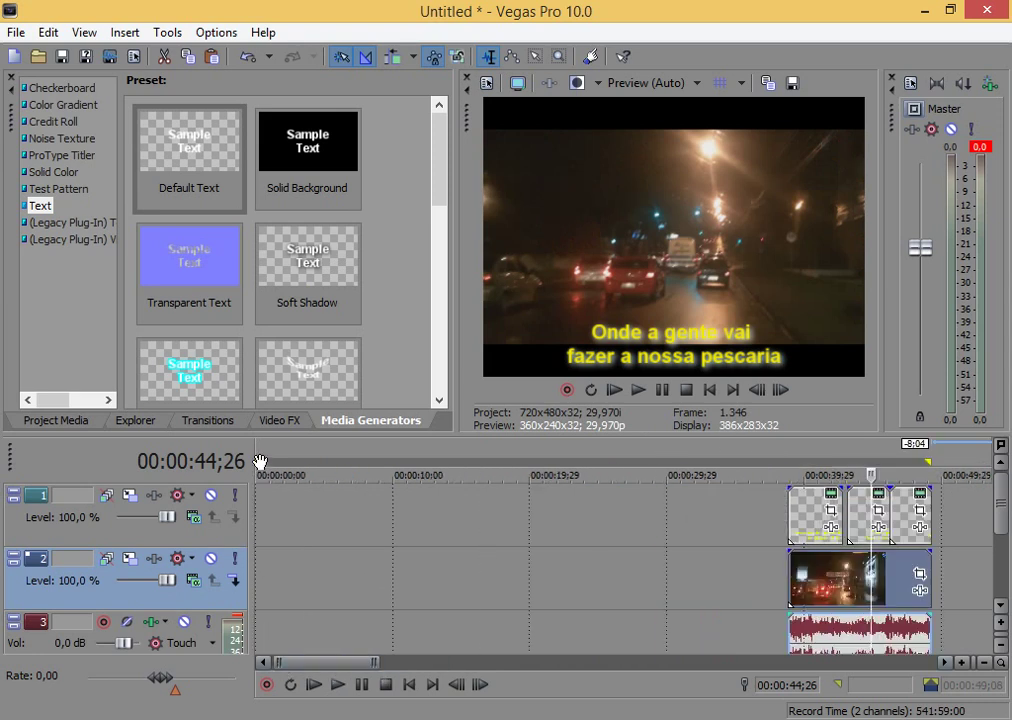
drag(259, 461, 790, 458)
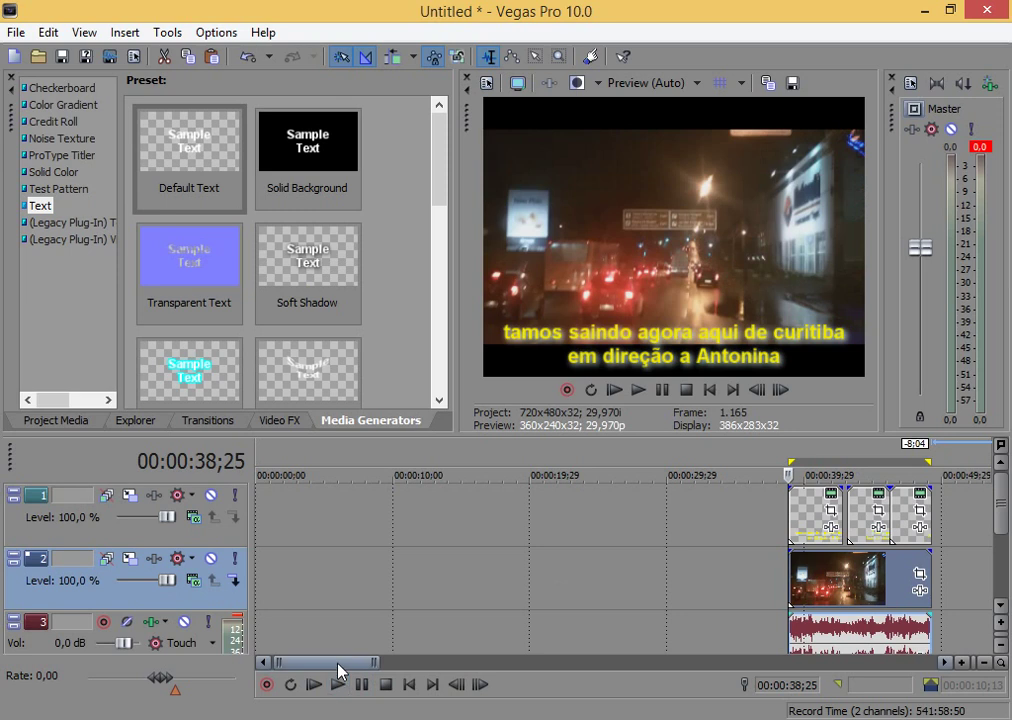
drag(338, 664, 378, 664)
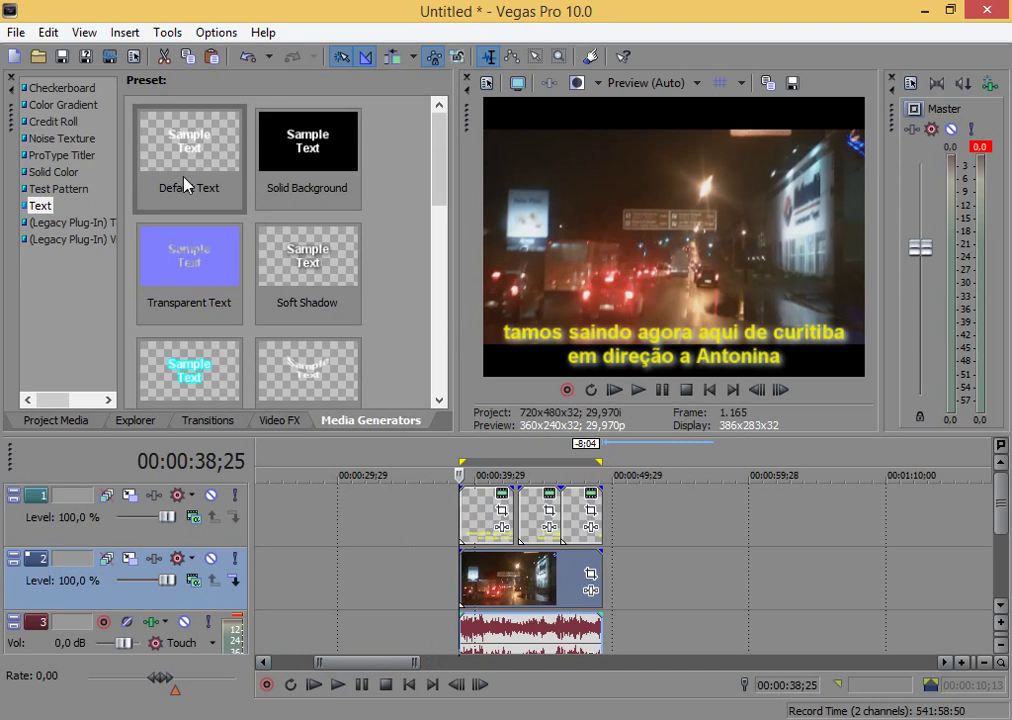
- Set up a render as Windows Media Video V11 (*.wmv) with the 6 Mbps HD 720-30p Video template
click(15, 33)
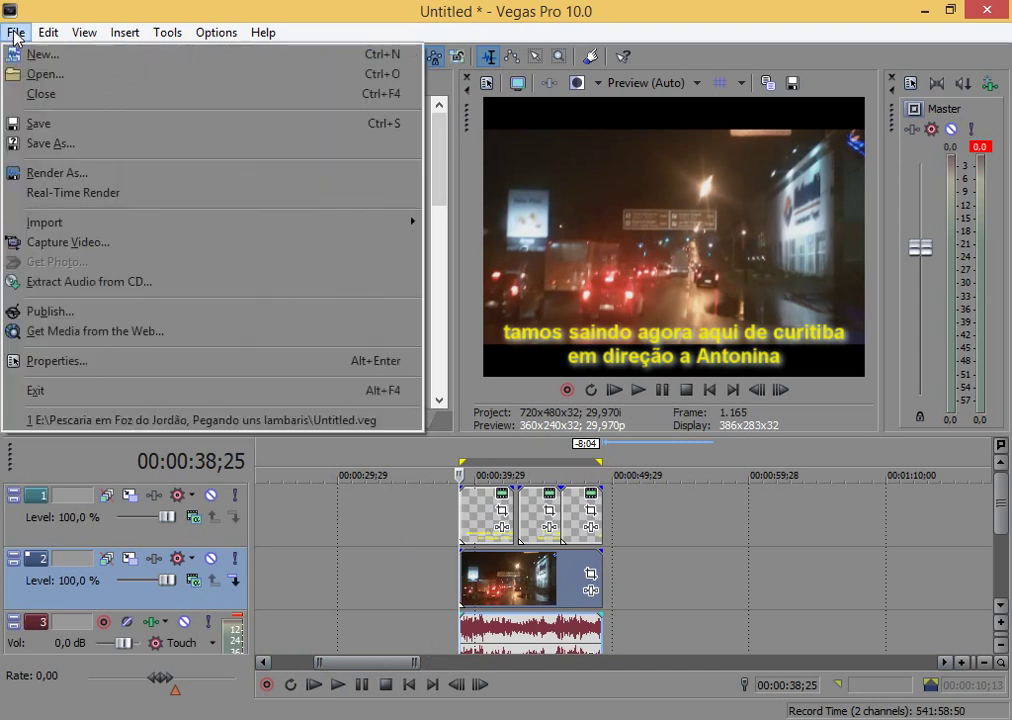
click(75, 178)
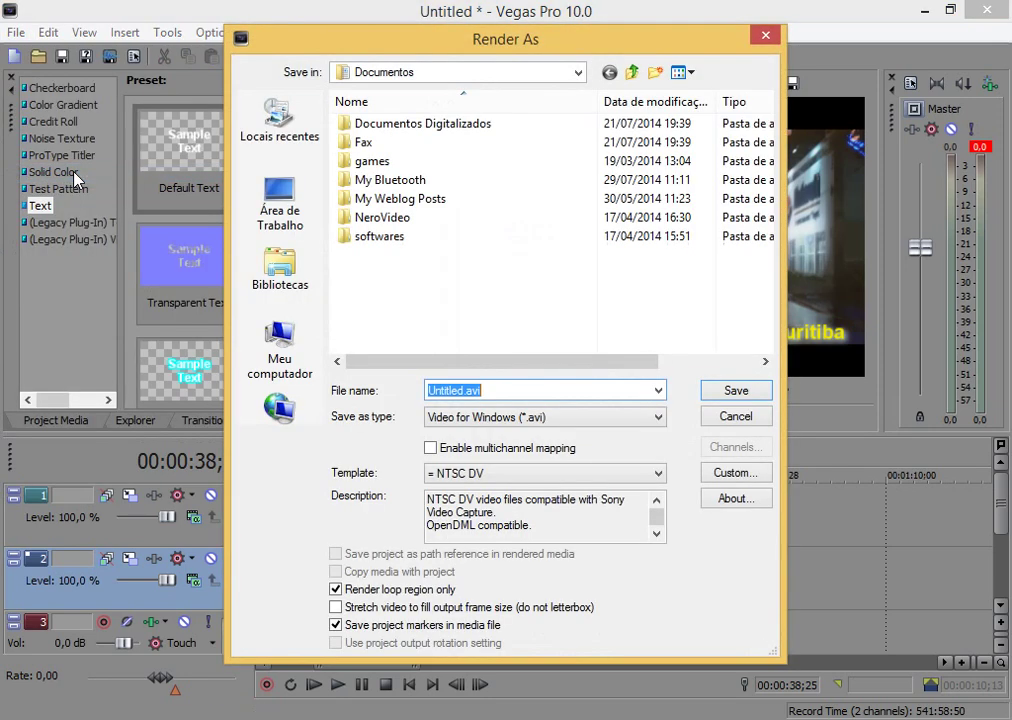
click(530, 474)
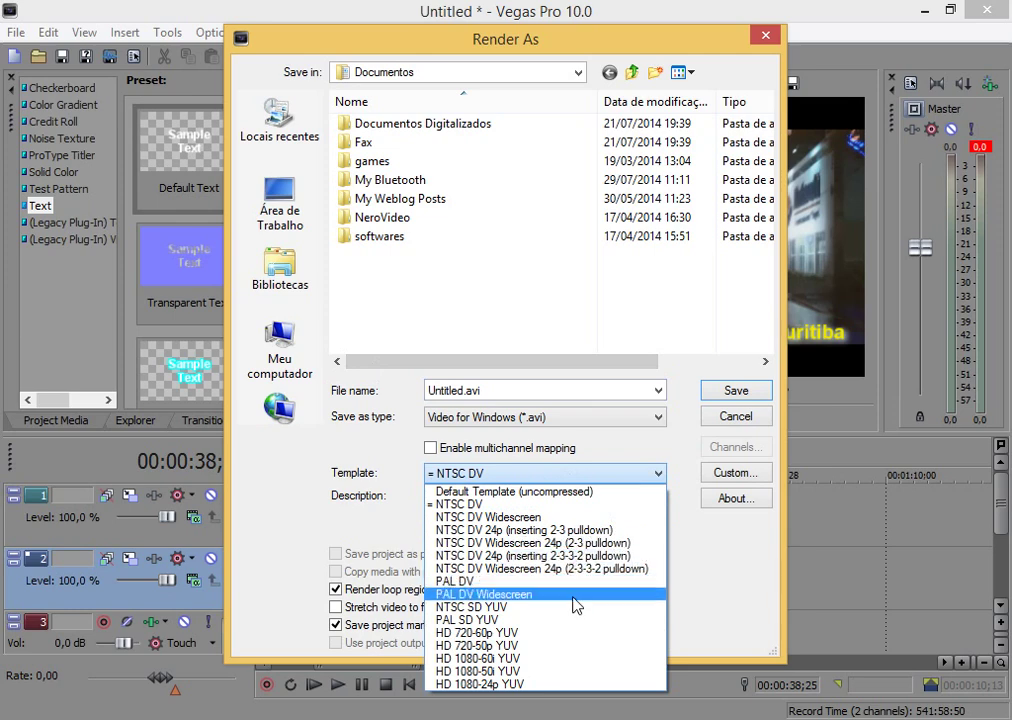
click(574, 423)
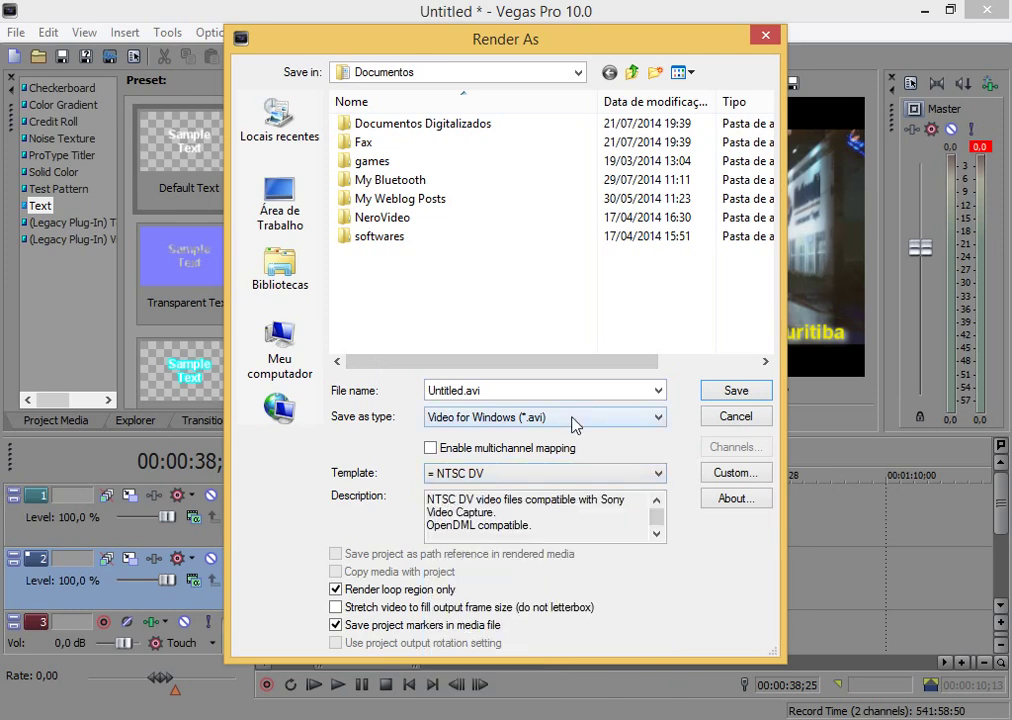
click(575, 424)
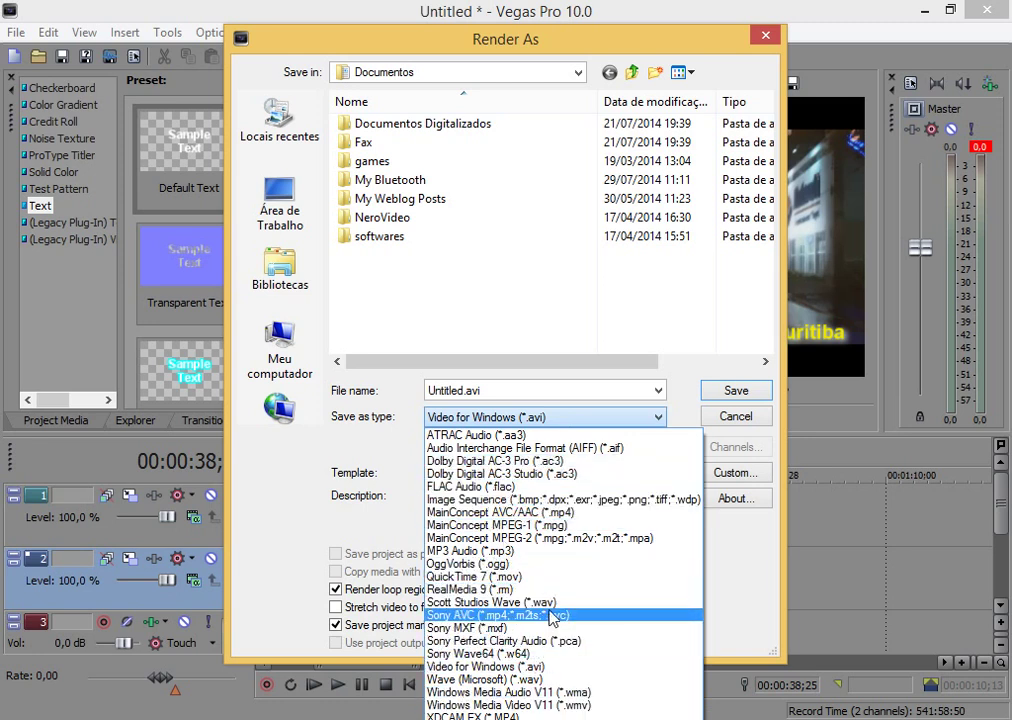
click(548, 705)
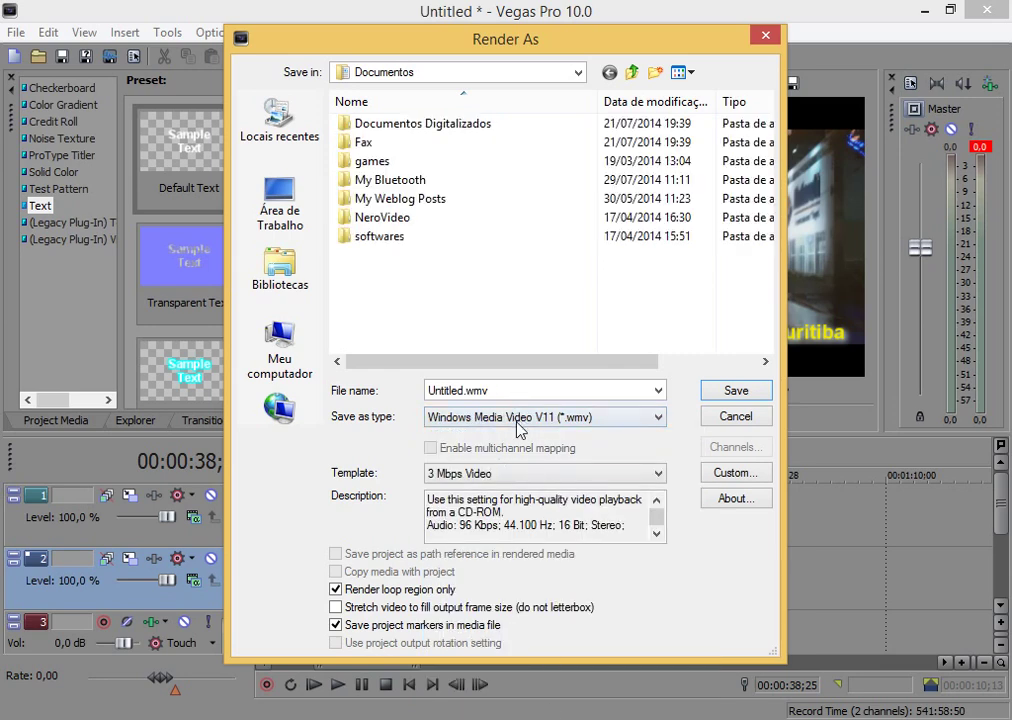
click(532, 476)
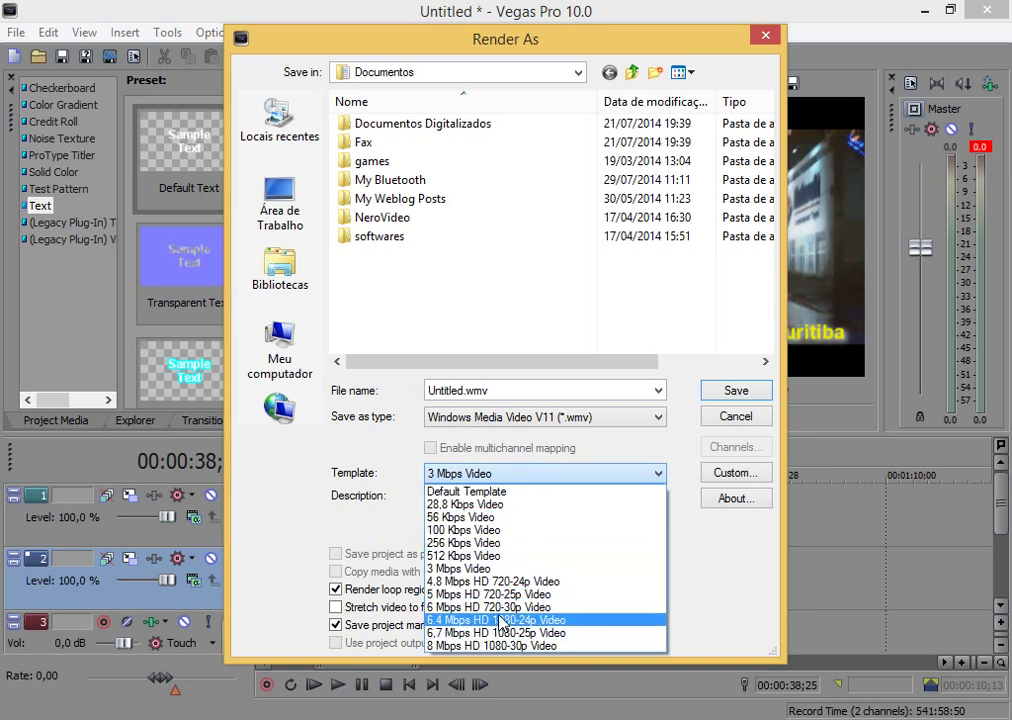
click(535, 607)
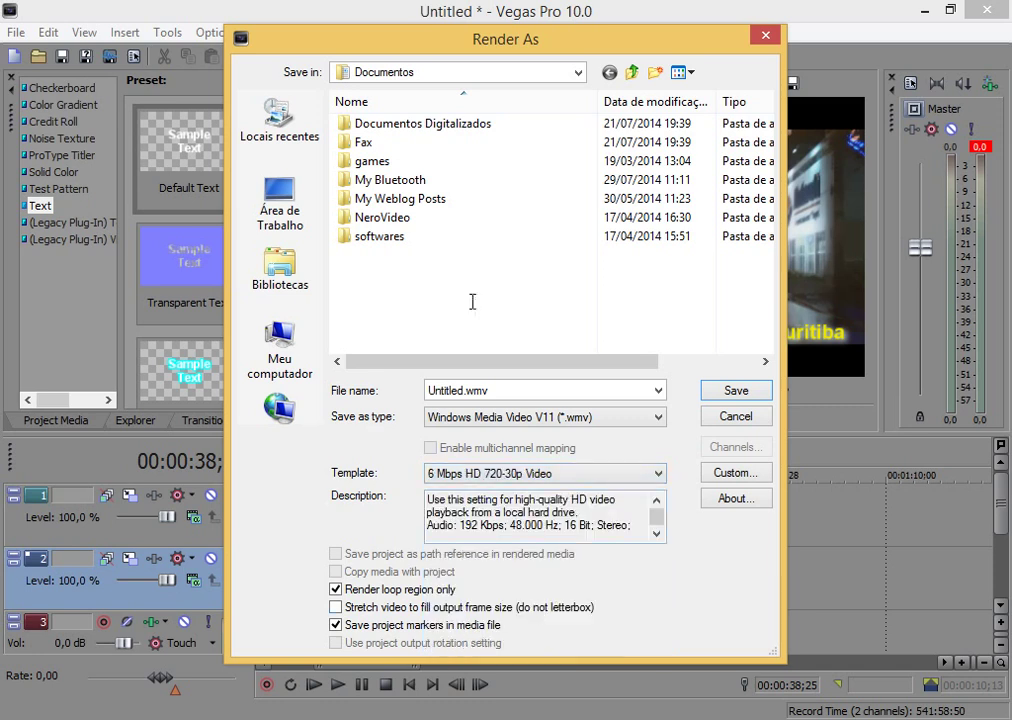
- Name the output file "video teste legendas" in Área de Trabalho and render the loop region
click(282, 204)
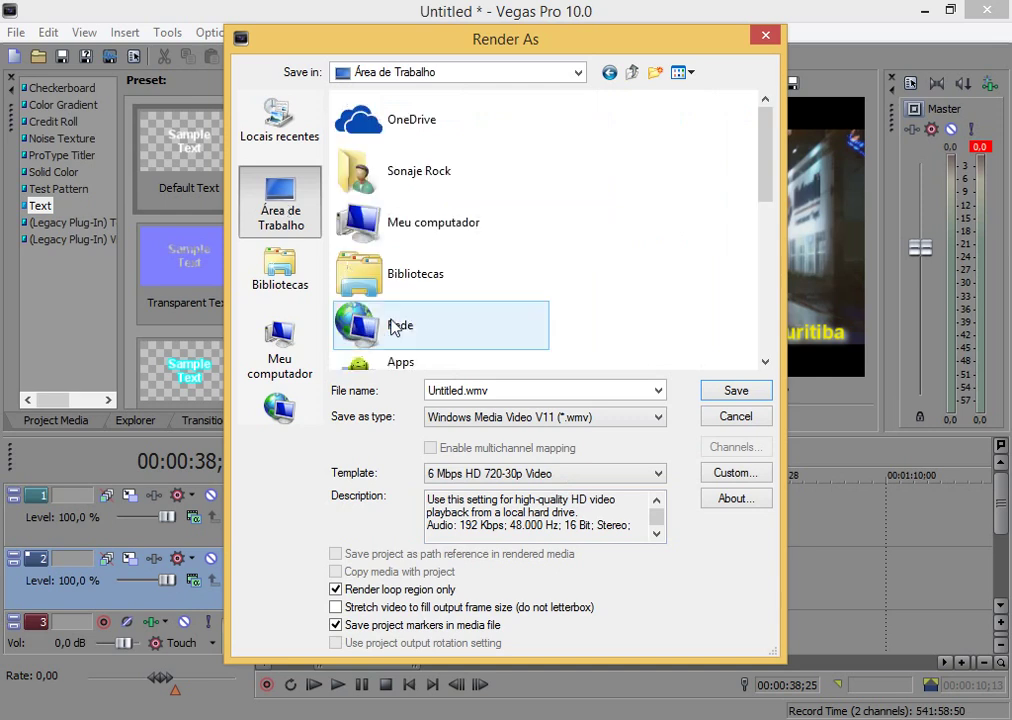
click(501, 390)
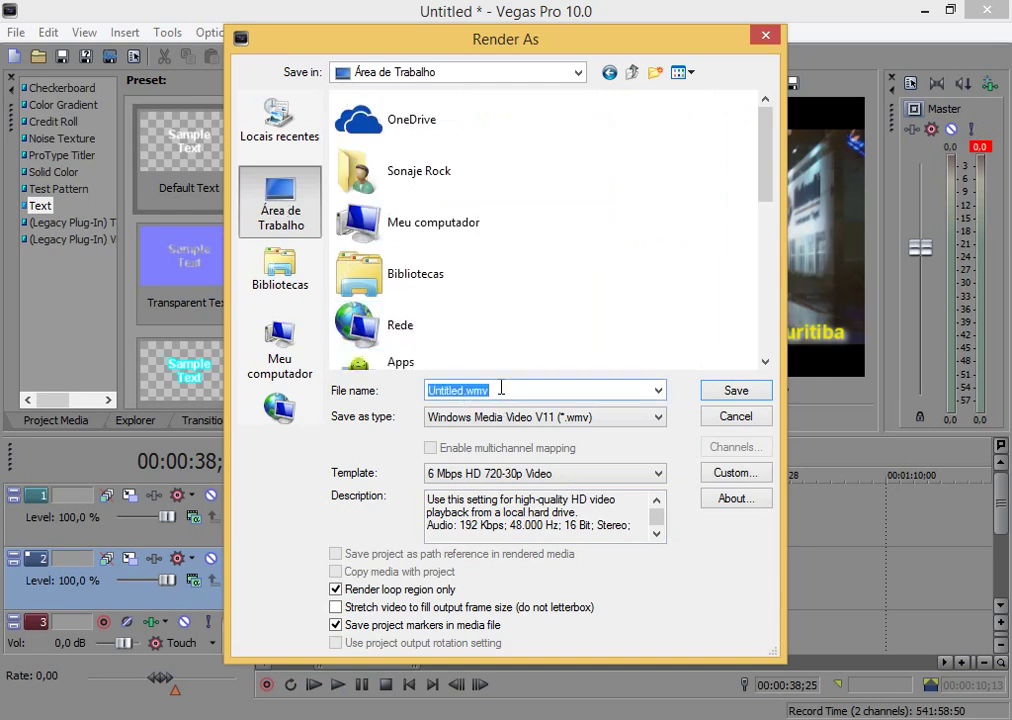
text(video tes)
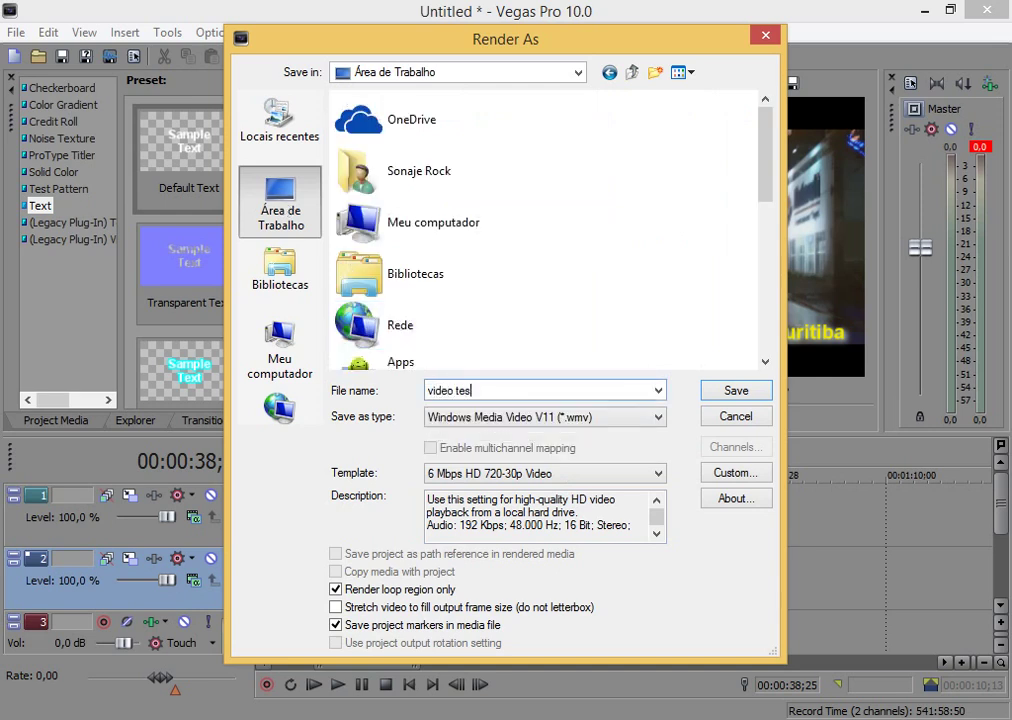
text(te legendas)
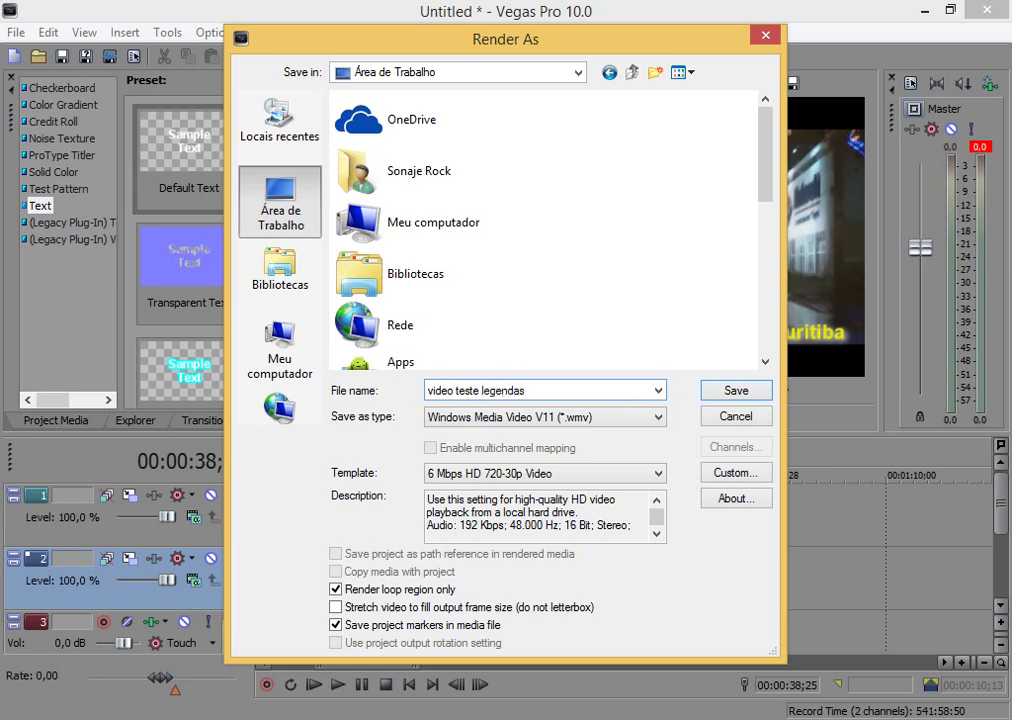
click(722, 393)
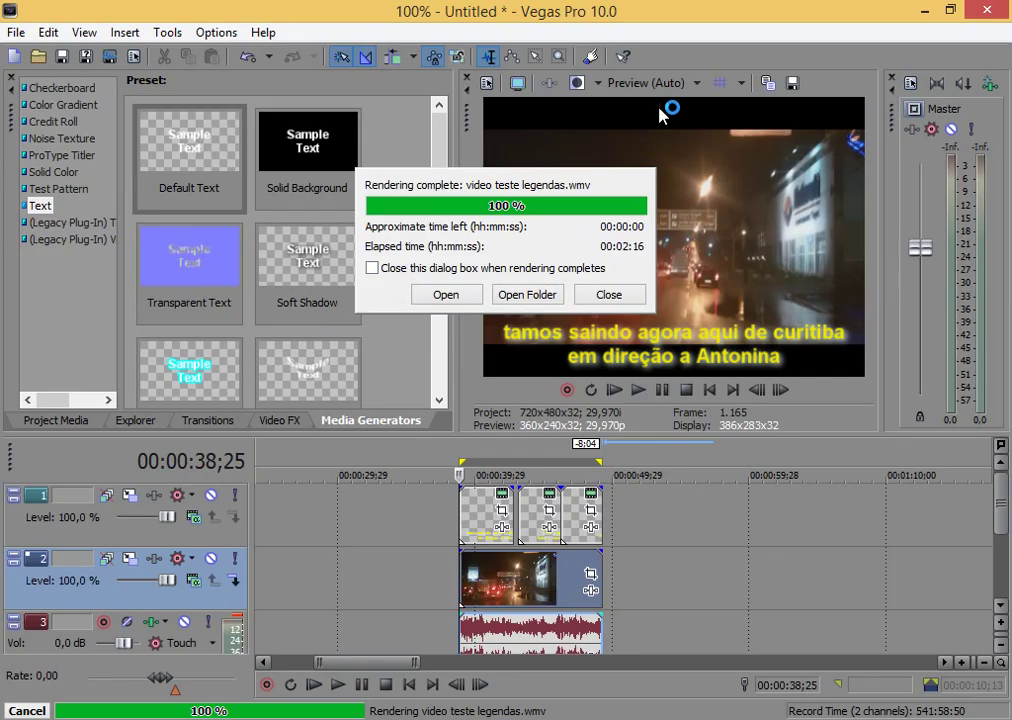
- Switch to the desktop and play video teste legendas.wmv in Windows Media Player
key(super+d)
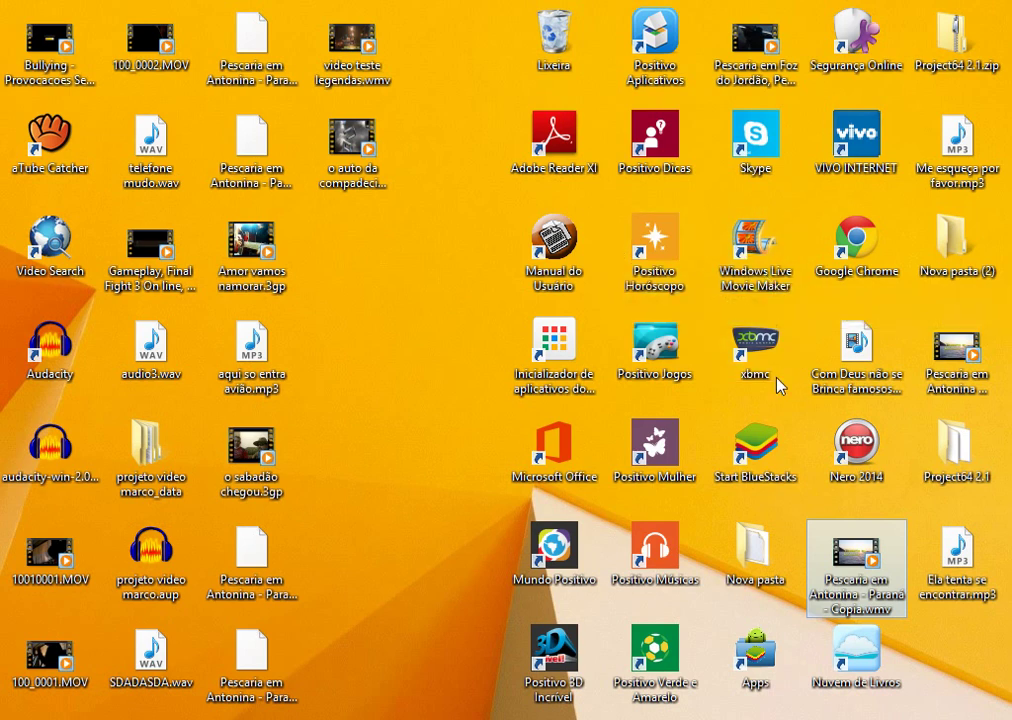
click(357, 55)
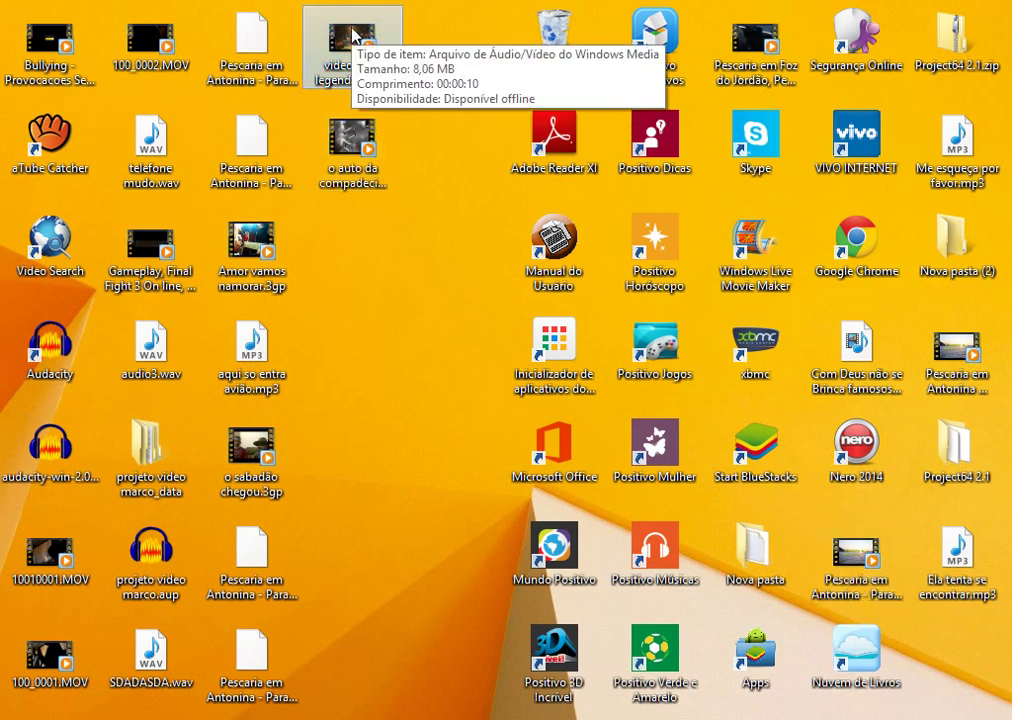
click(423, 341)
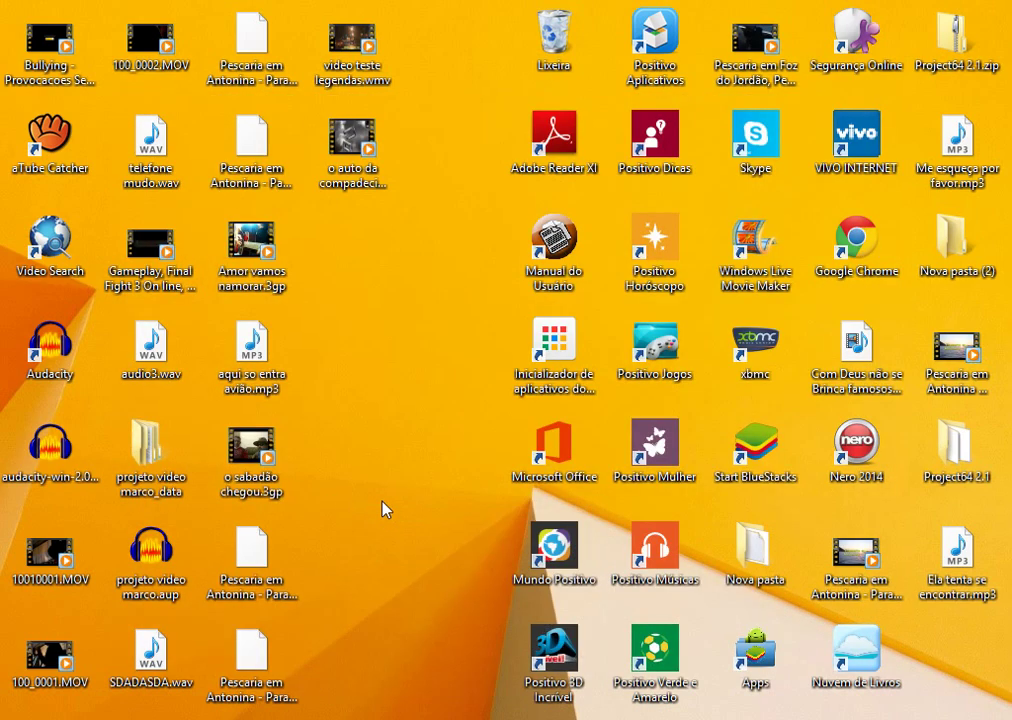
double_click(357, 55)
key(F7)
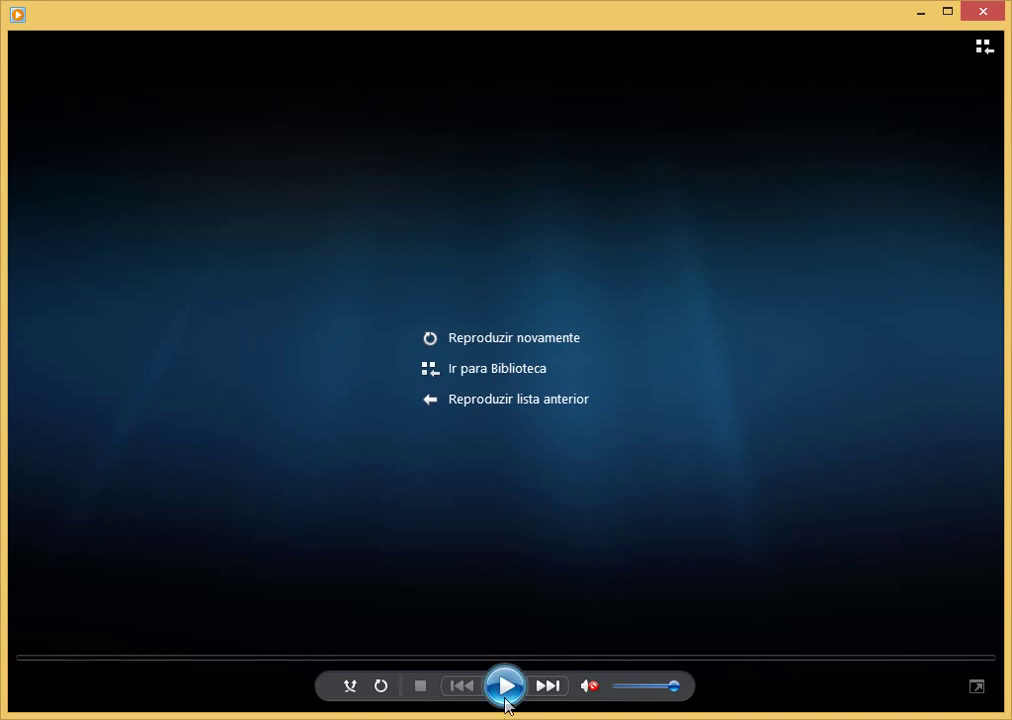
- Unmute the player, replay the rendered video with sound to check its subtitles, and close the player
click(590, 688)
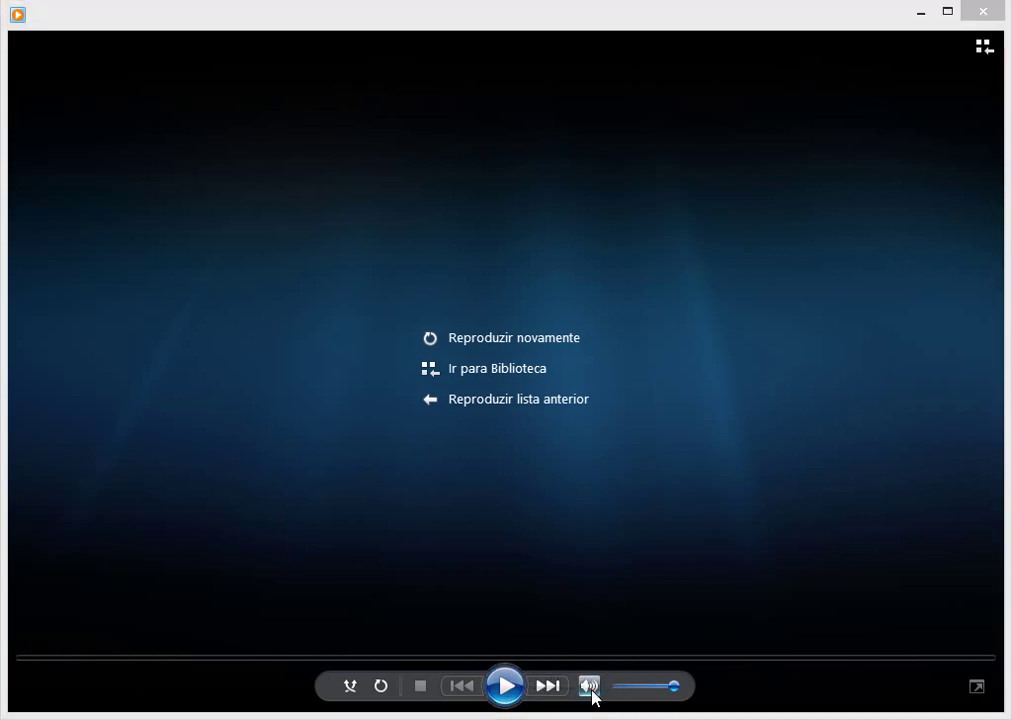
click(516, 687)
click(984, 14)
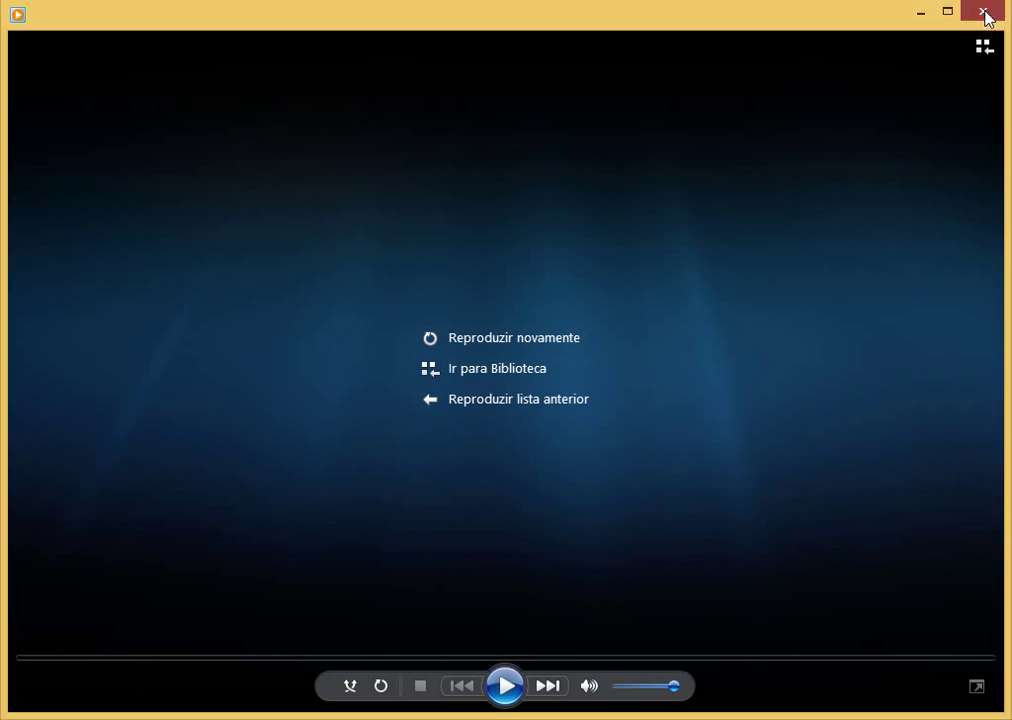